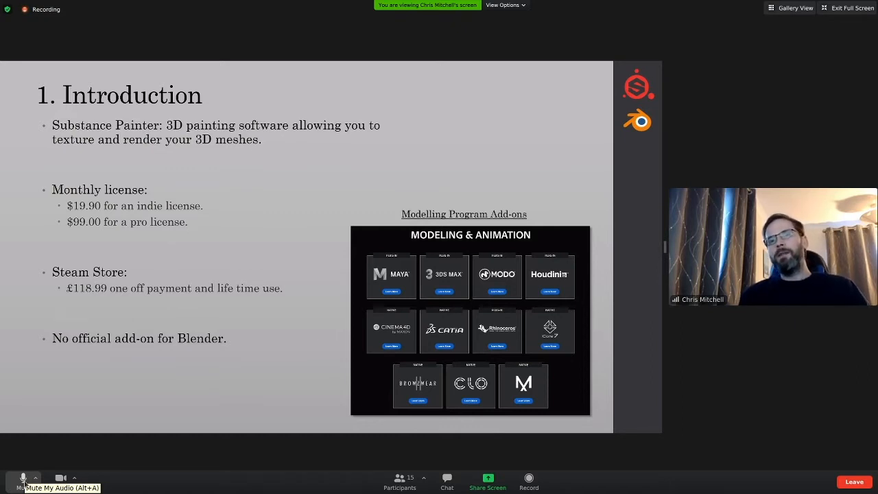
left_click(23, 482)
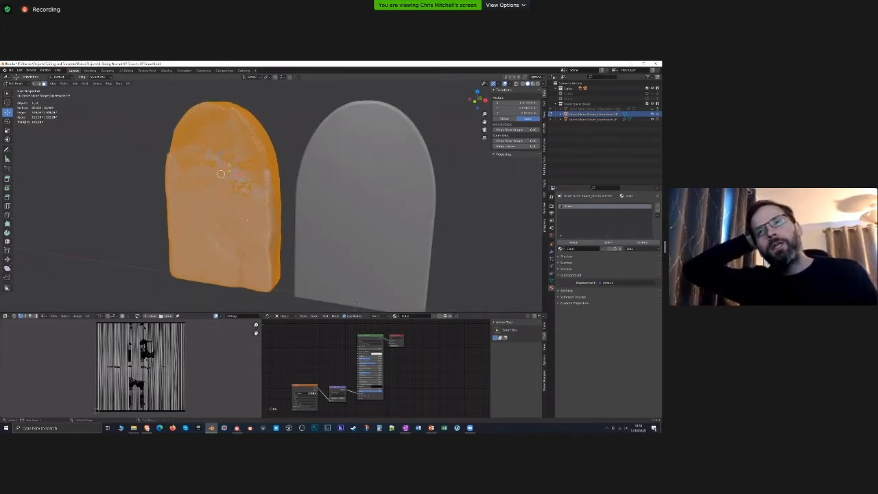
Return the carved high-poly gravestone to Object Mode and deselect everything
middle_click_drag(238, 186, 152, 179, "shift")
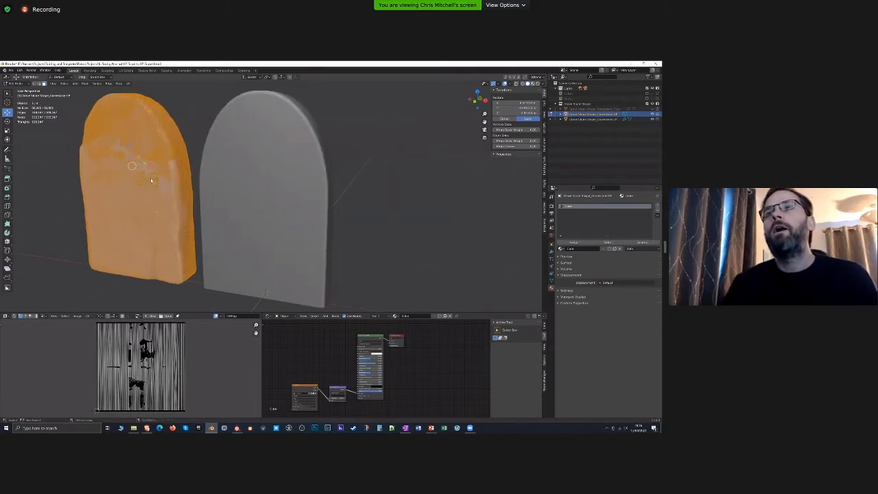
key("Tab")
scroll(163, 193, "down", 2)
middle_click_drag(222, 128, 229, 133, "shift")
key("alt+a")
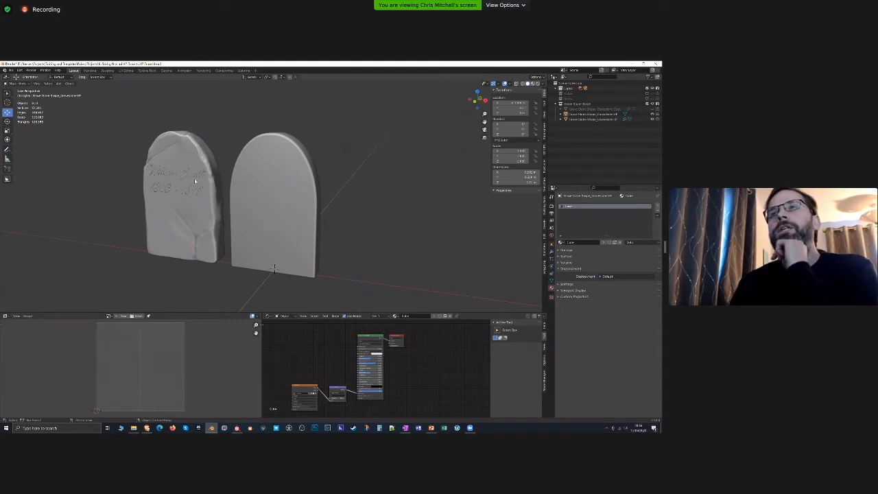
Examine the carved high-poly gravestone and the smooth low-poly gravestone from several angles
left_click(201, 217)
middle_click_drag(200, 216, 233, 167)
key("alt+a")
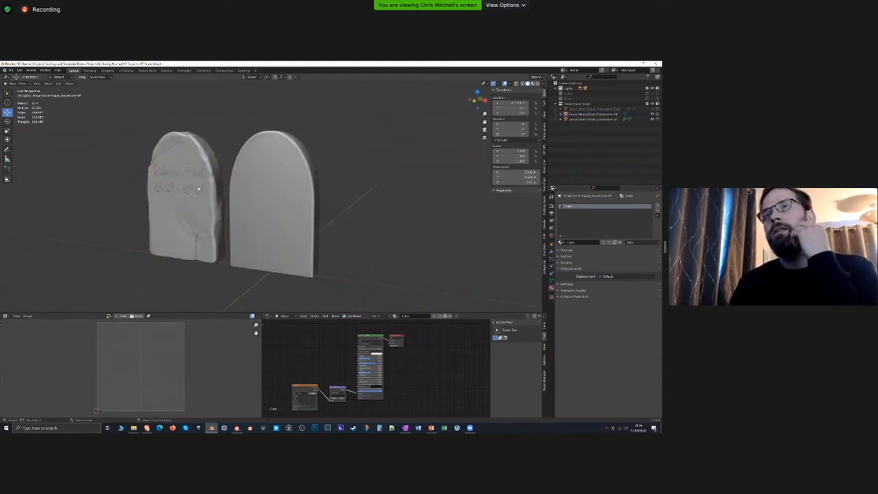
middle_click_drag(174, 161, 177, 150)
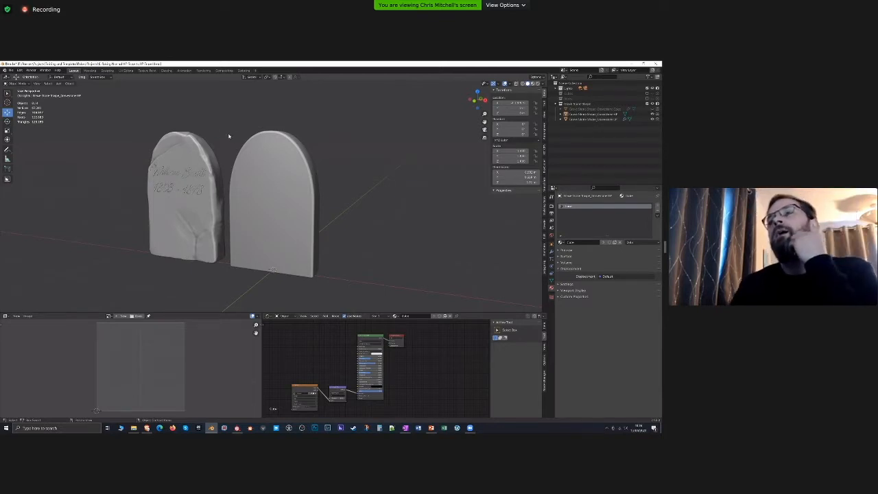
middle_click_drag(216, 124, 227, 162)
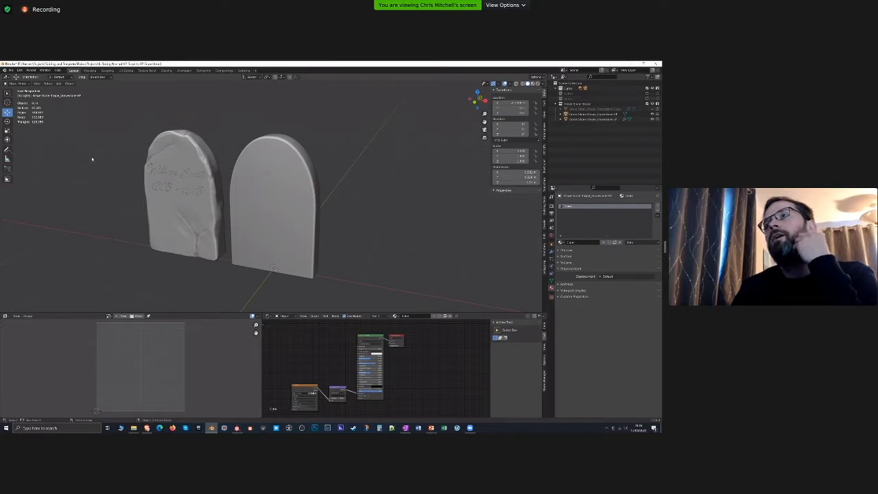
left_click(266, 199)
middle_click_drag(203, 211, 170, 170)
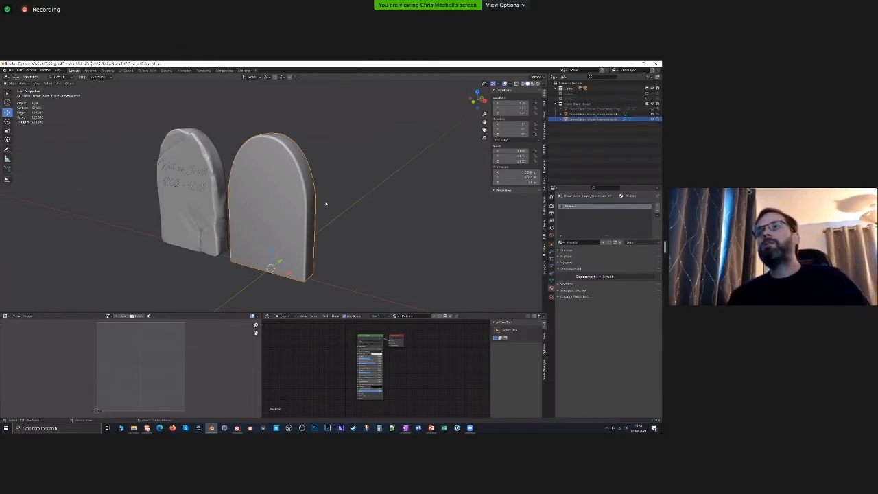
middle_click_drag(327, 204, 336, 219)
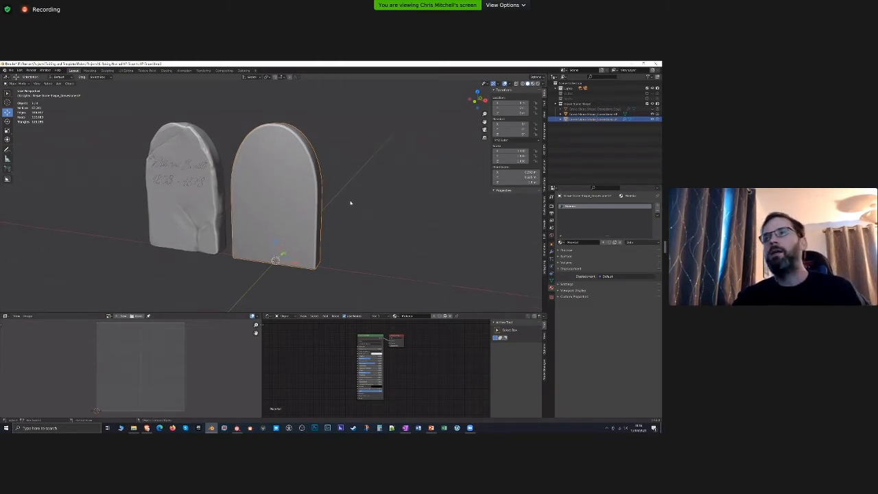
middle_click_drag(349, 206, 354, 202)
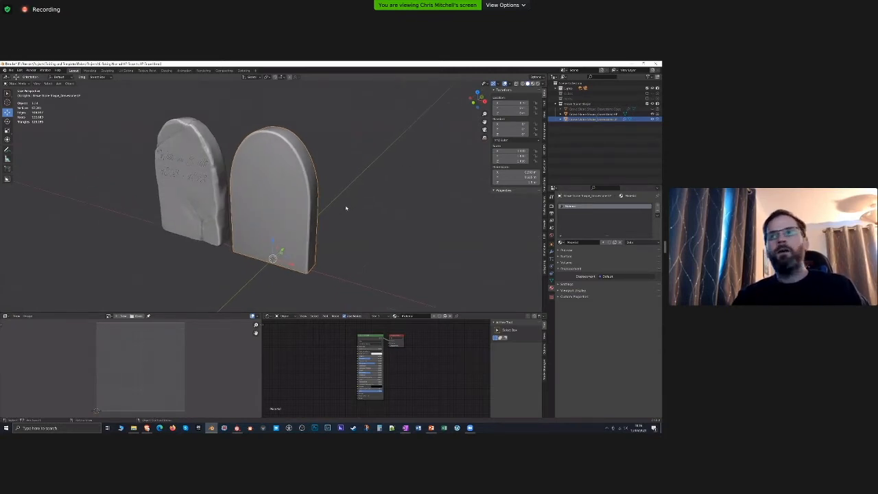
middle_click_drag(346, 208, 345, 207)
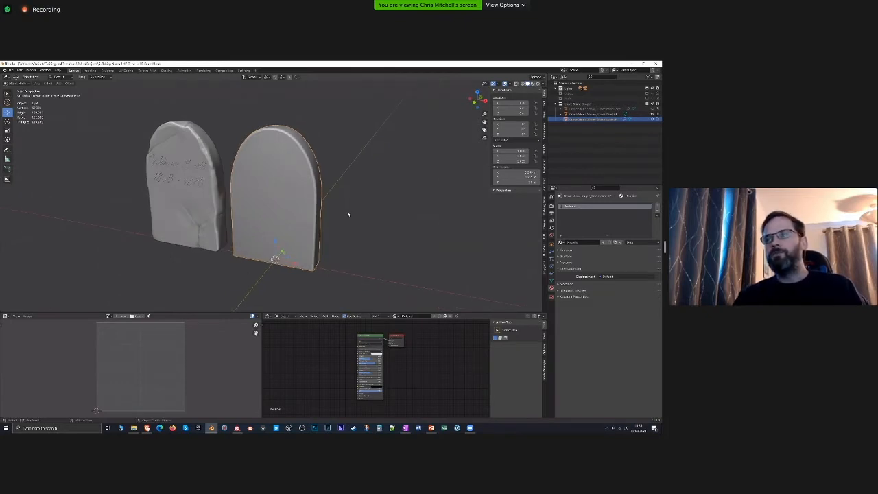
middle_click_drag(338, 220, 338, 221)
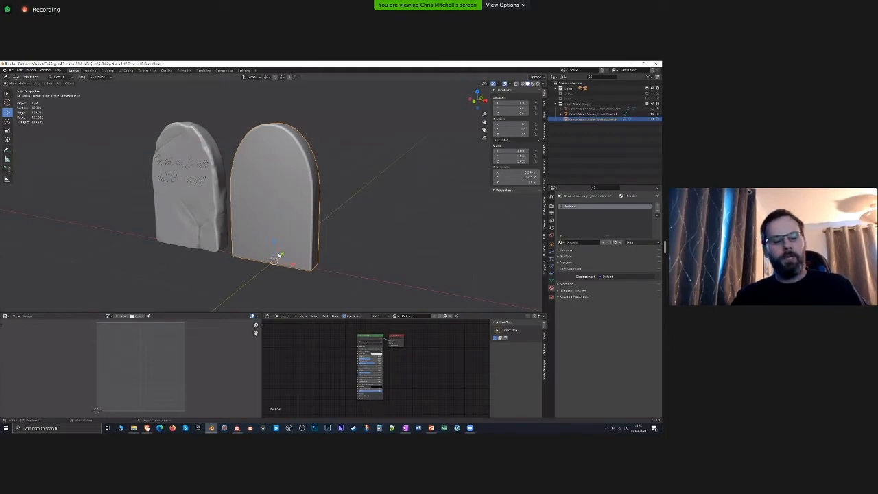
Apply the scale of the smooth low-poly gravestone and reselect it
key("ctrl+a")
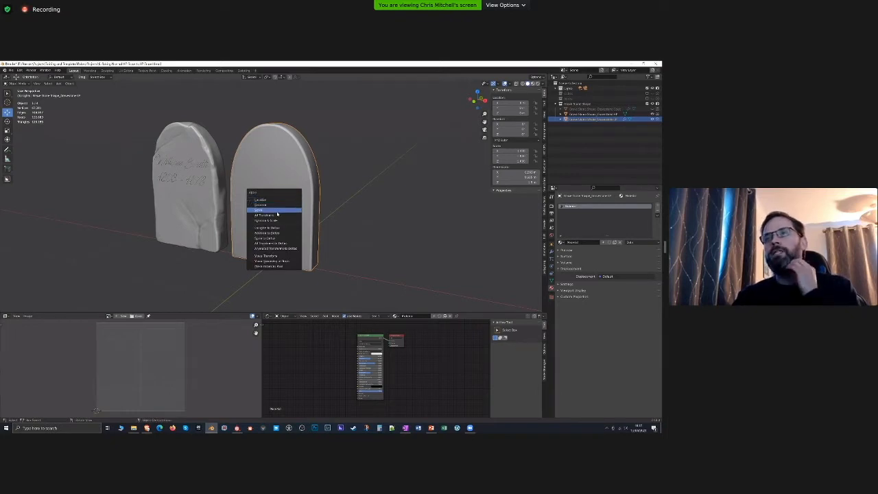
left_click(289, 208)
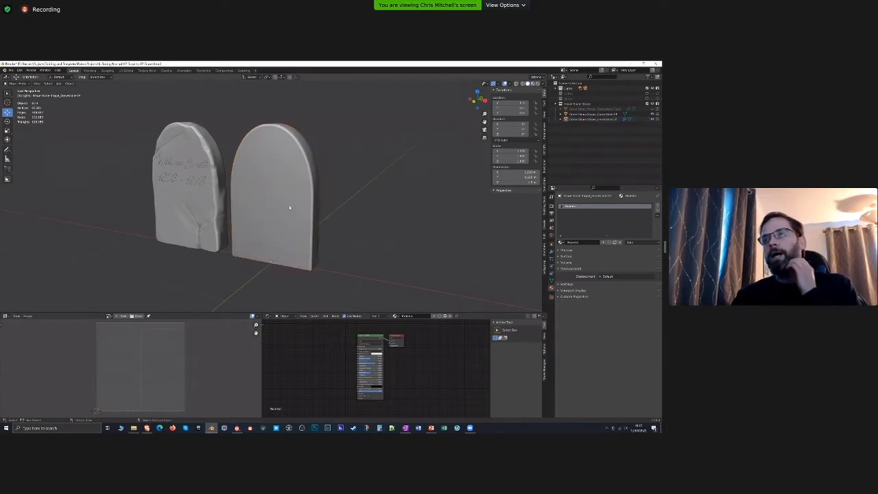
left_click(223, 186)
left_click(251, 185)
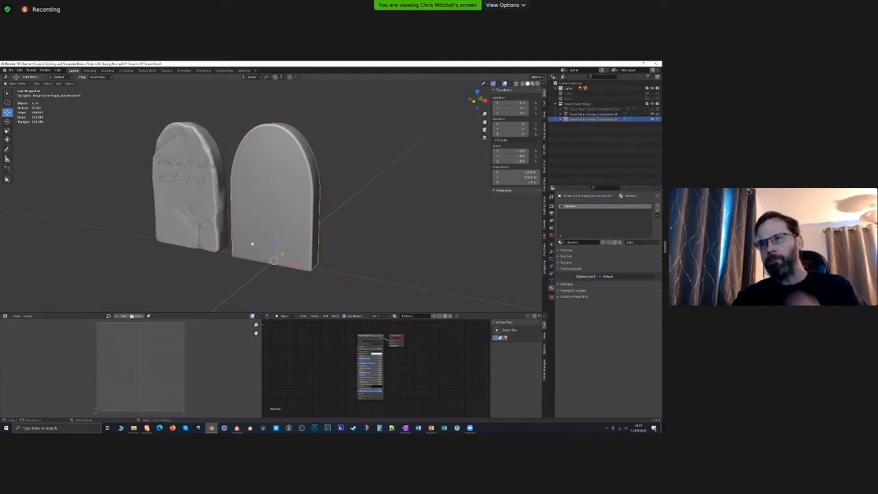
Compare the origin points at the base of the smooth and carved gravestones by selecting each in turn
middle_click_drag(285, 275, 282, 261)
scroll(277, 268, "up", 1)
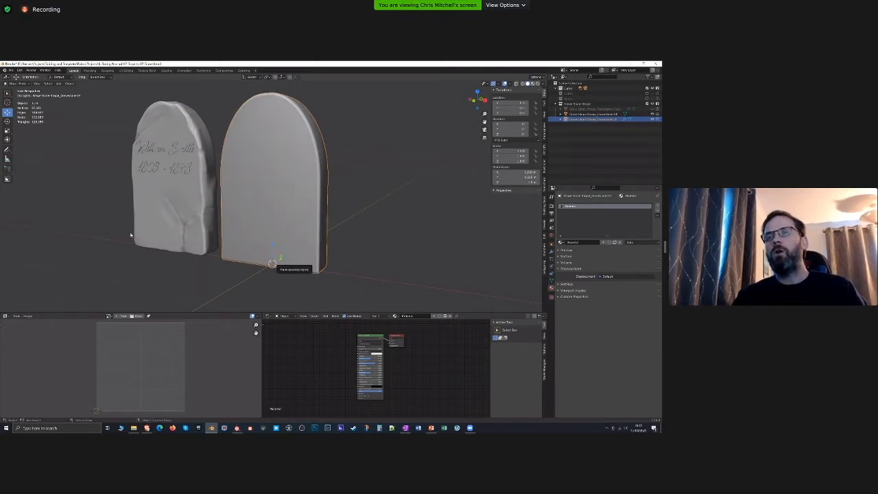
left_click(182, 220)
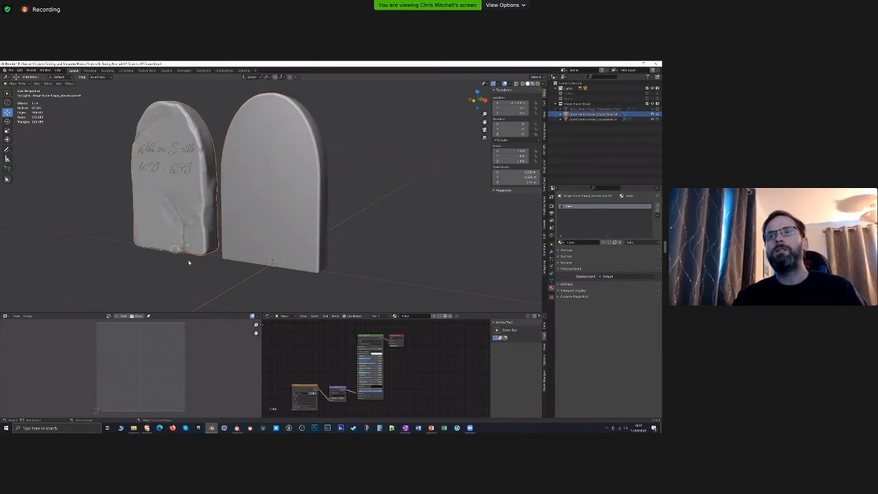
middle_click_drag(203, 260, 281, 241)
left_click(295, 239)
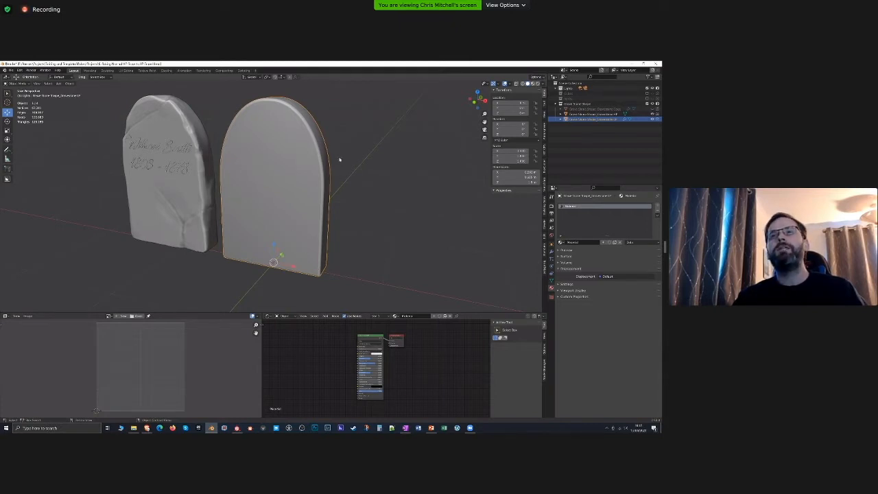
middle_click_drag(252, 250, 237, 222)
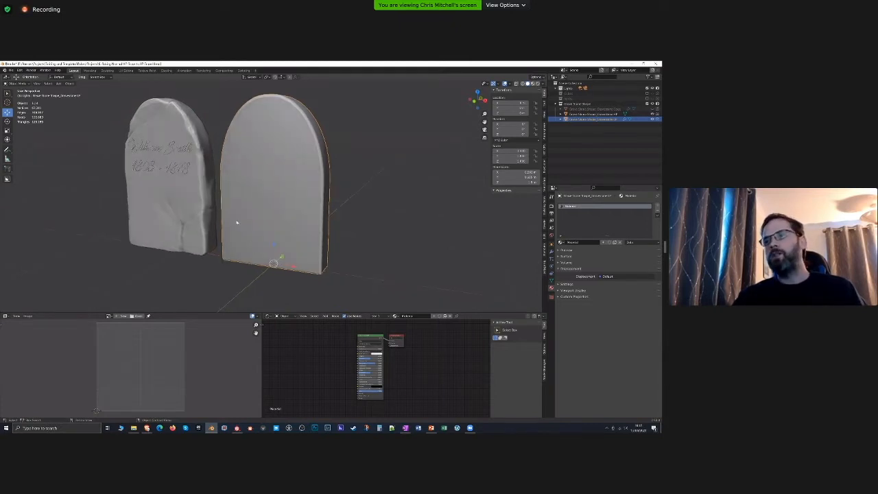
left_click(218, 254)
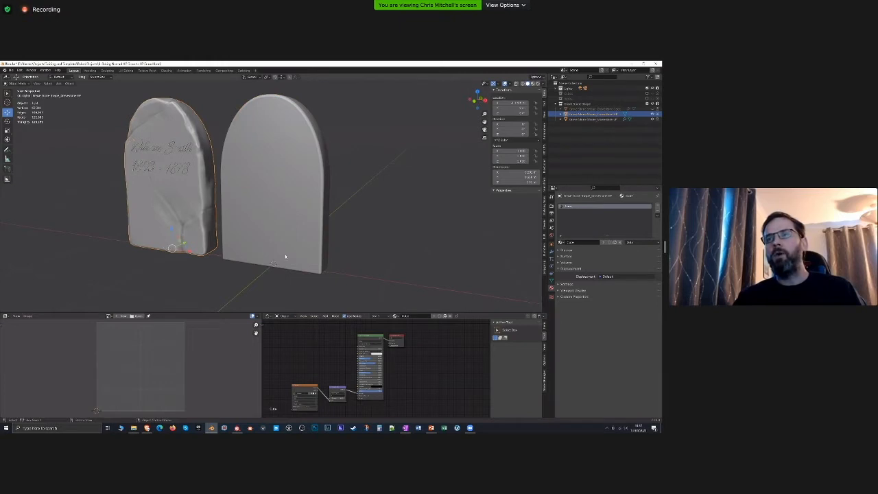
left_click(245, 260)
Move the carved gravestone along X onto the smooth one and clear its location so both share the world origin
left_click(220, 253)
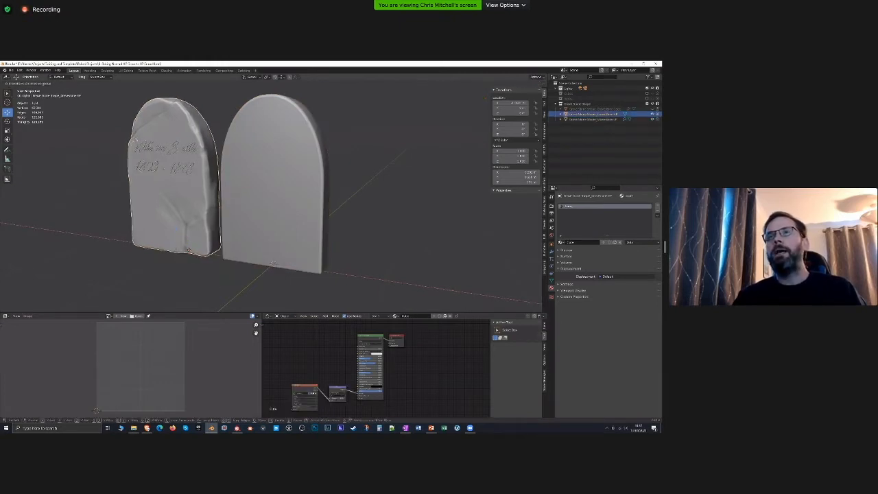
key("g")
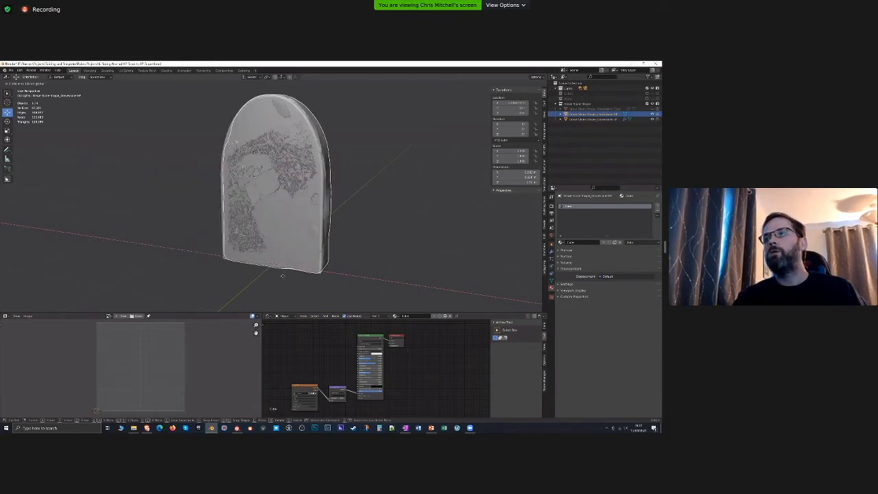
left_click(282, 241)
middle_click_drag(281, 242, 287, 272)
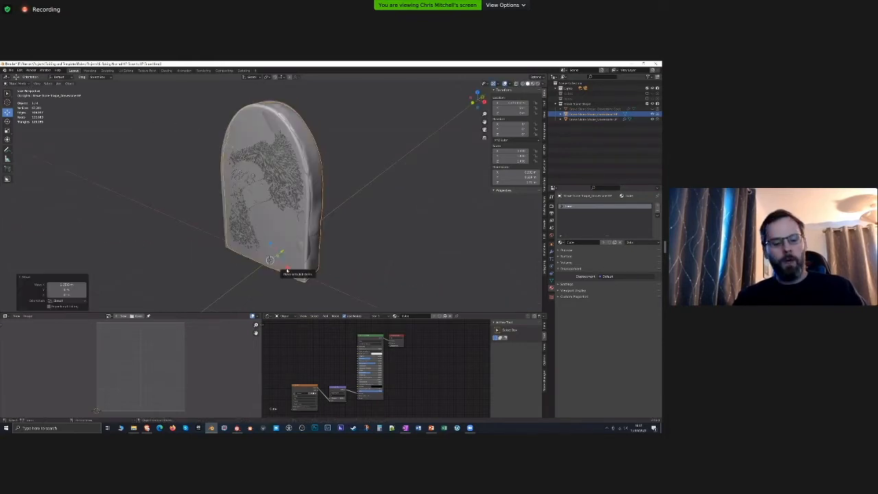
key("alt+g")
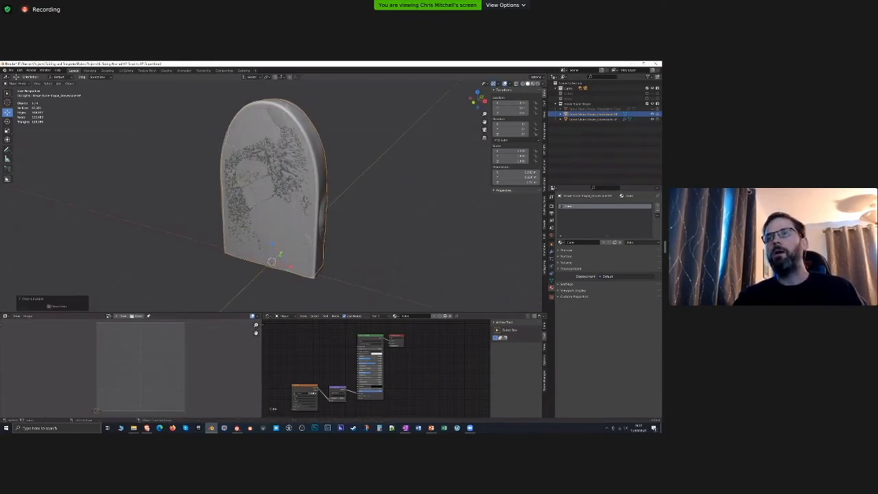
Move the carved gravestone along the X axis so it stands beside the smooth one again
key("g")
key("x")
left_click(182, 249)
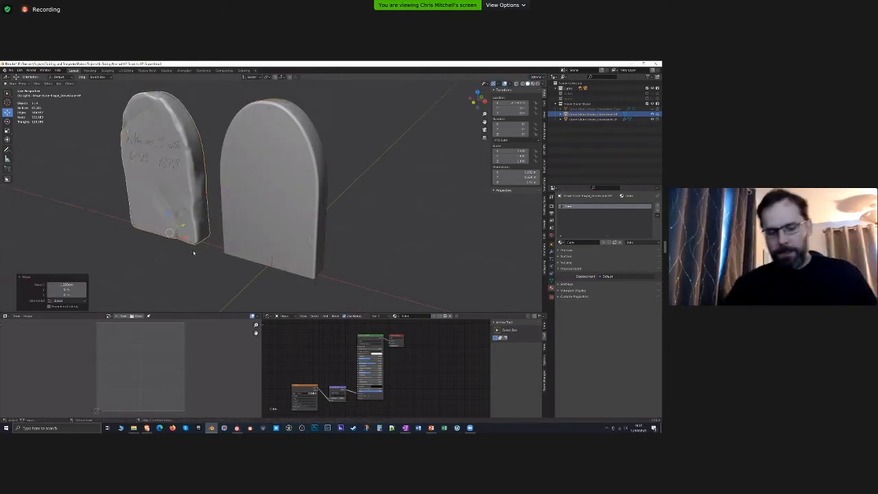
middle_click_drag(232, 233, 230, 223)
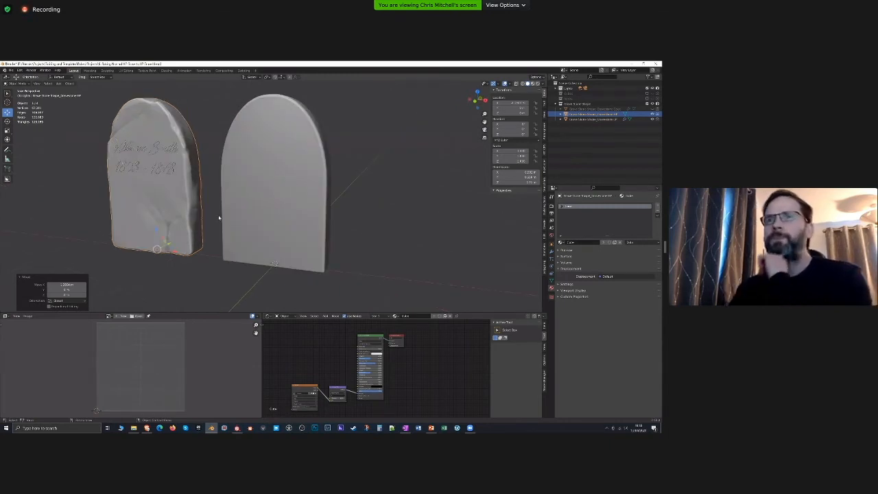
Enter Edit Mode on the smooth low-poly gravestone and select its whole mesh to display all its UVs
left_click(291, 205)
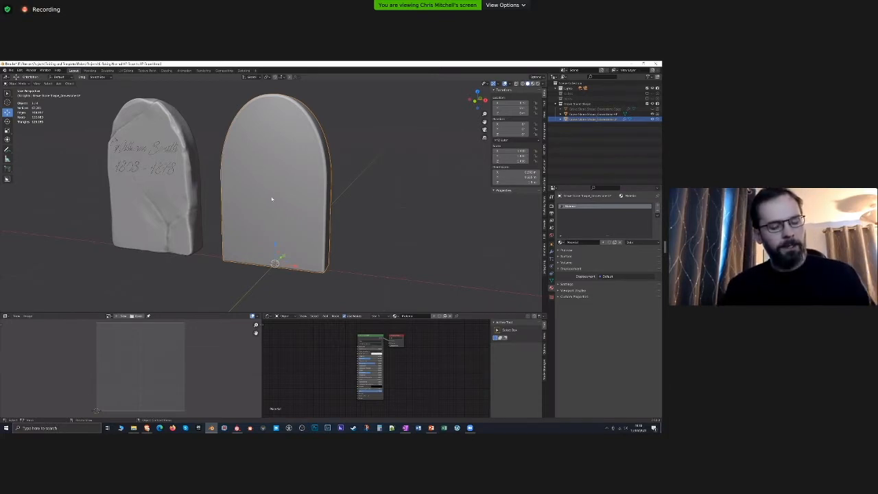
key("Tab")
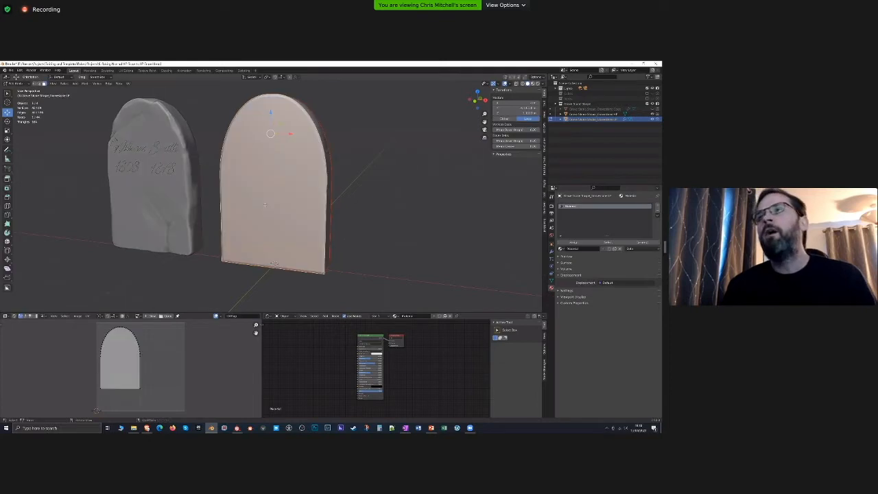
middle_click_drag(297, 203, 314, 182)
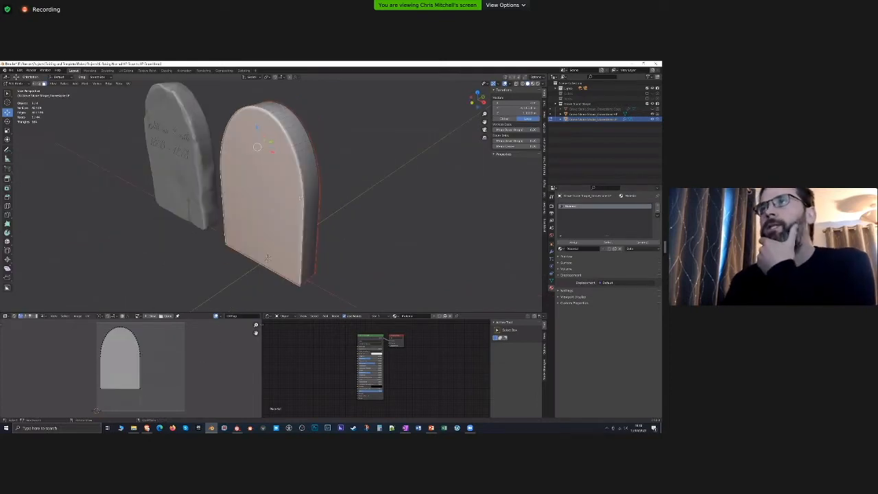
key("u")
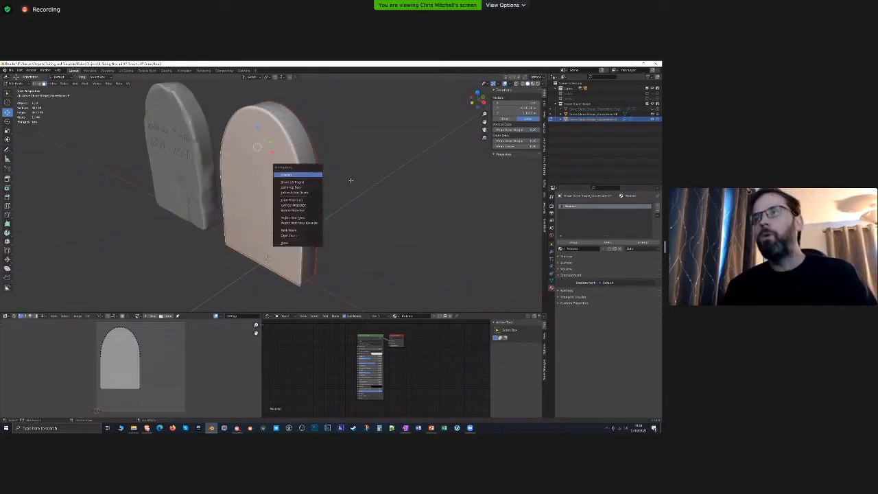
key("a")
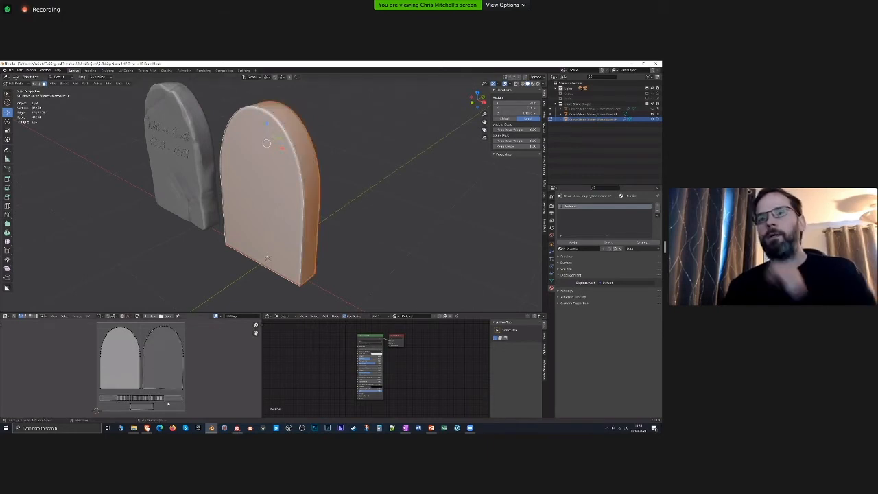
Enlarge the UV editor and examine the smooth gravestone's front, back, side and base UV islands
left_click_drag(233, 310, 233, 225)
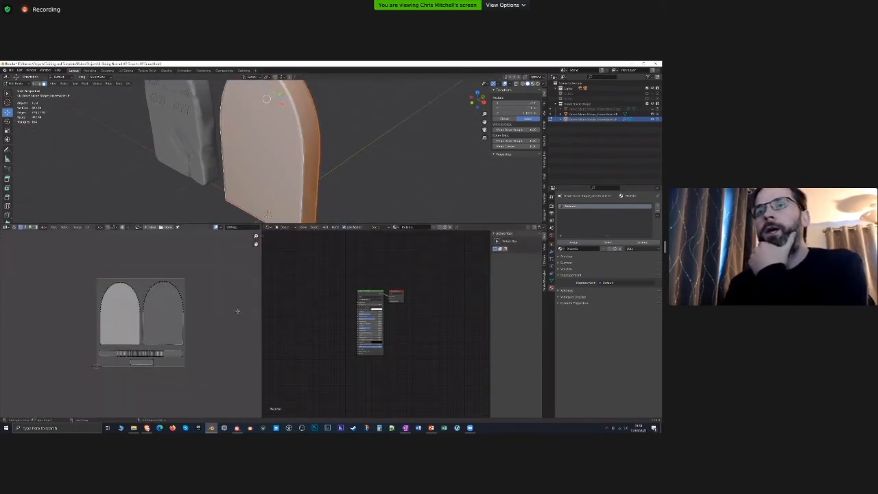
scroll(157, 302, "up", 4)
scroll(156, 302, "down", 2)
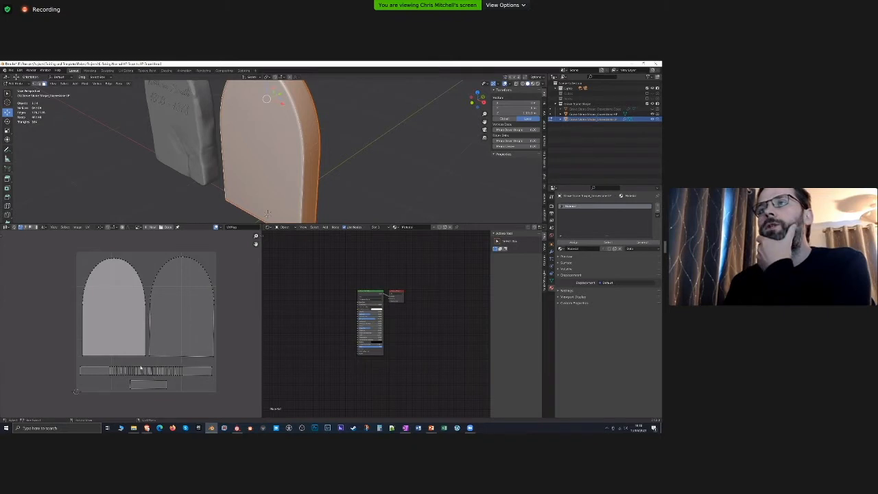
Give the 3D viewport its larger height back and deselect the smooth gravestone's mesh
left_click_drag(199, 224, 204, 321)
key("alt+a")
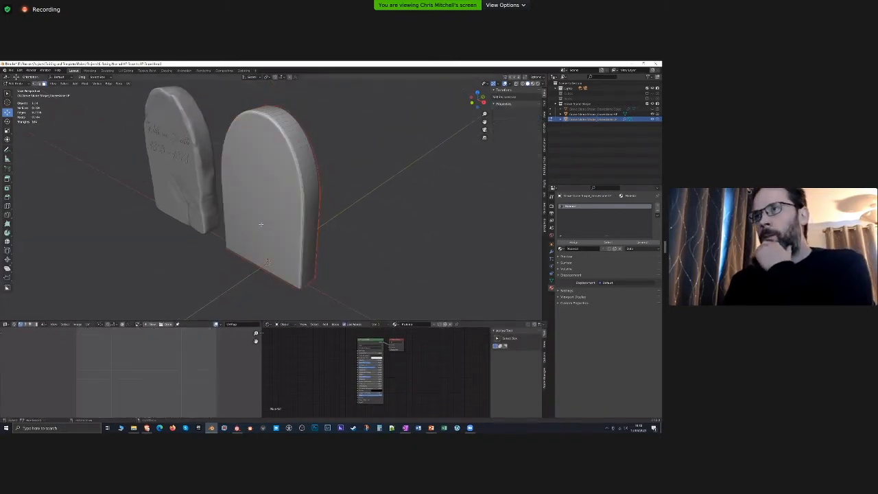
middle_click_drag(260, 228, 255, 322)
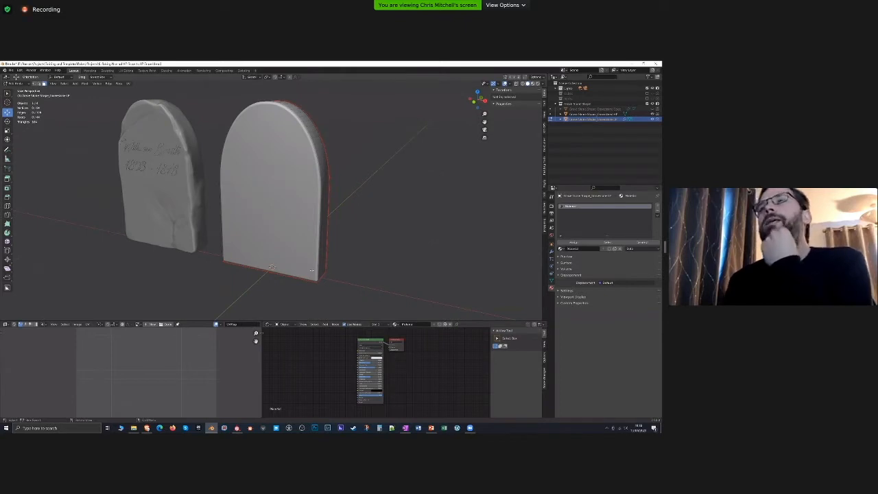
middle_click_drag(362, 251, 332, 248)
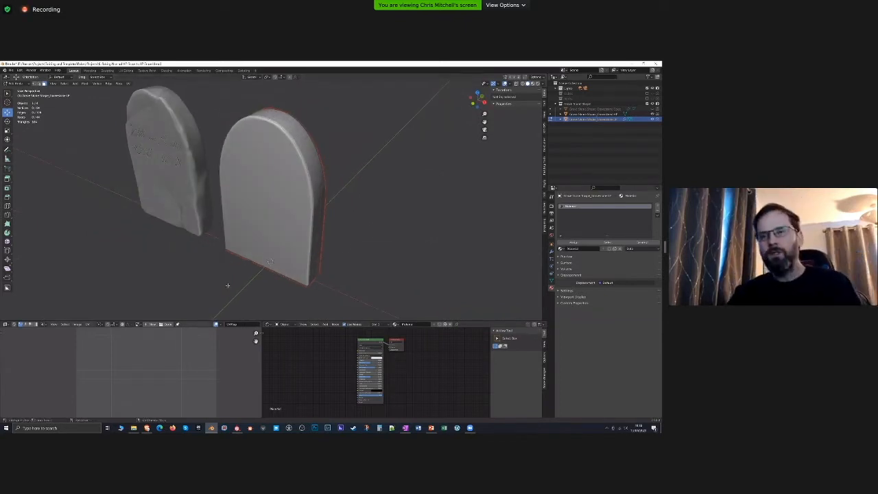
Examine the smooth low-poly gravestone's whole mesh and its full UV layout in Edit Mode, finishing in Object Mode
scroll(137, 367, "down", 5)
scroll(137, 367, "up", 2)
middle_click_drag(250, 258, 273, 251)
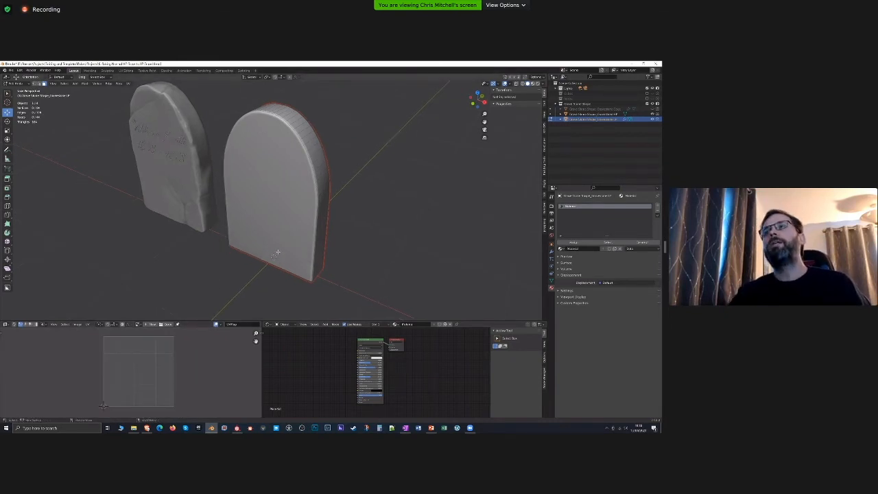
key("Tab")
key("Tab")
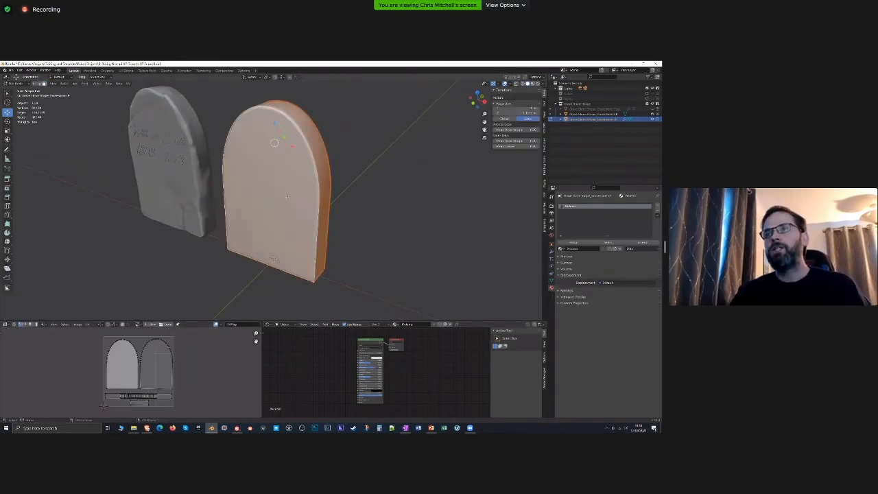
scroll(123, 376, "down", 2)
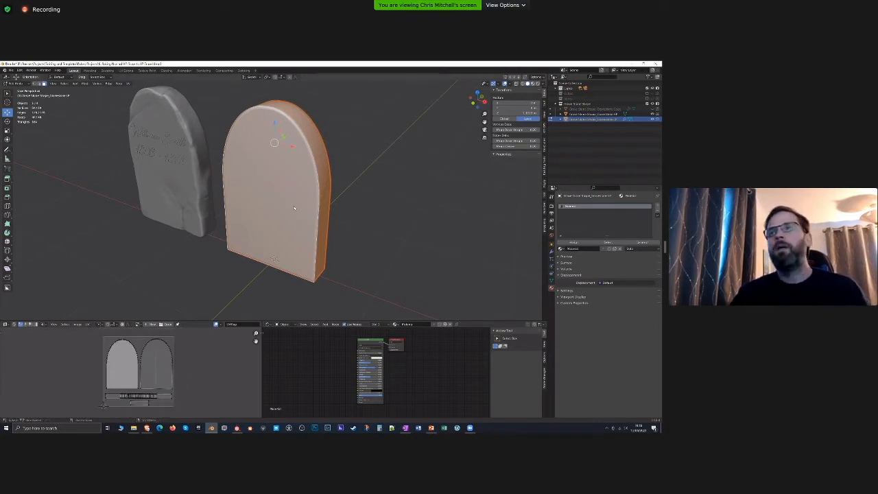
middle_click_drag(294, 205, 306, 197)
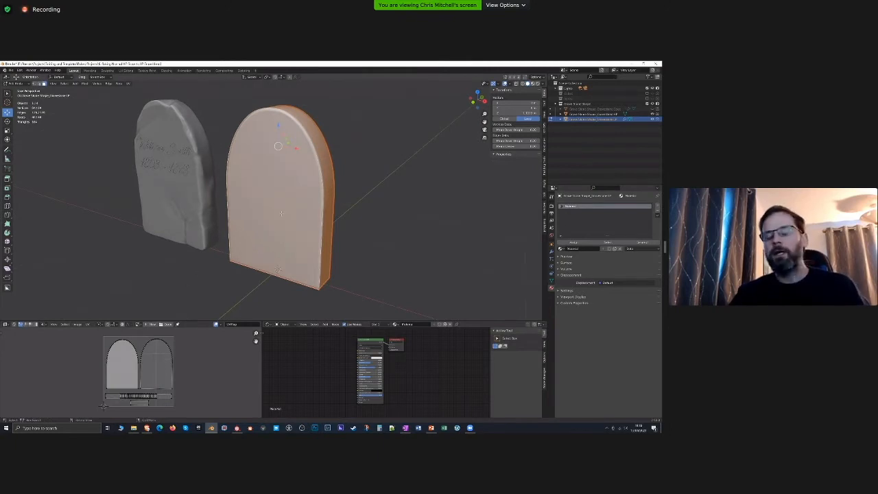
key("Tab")
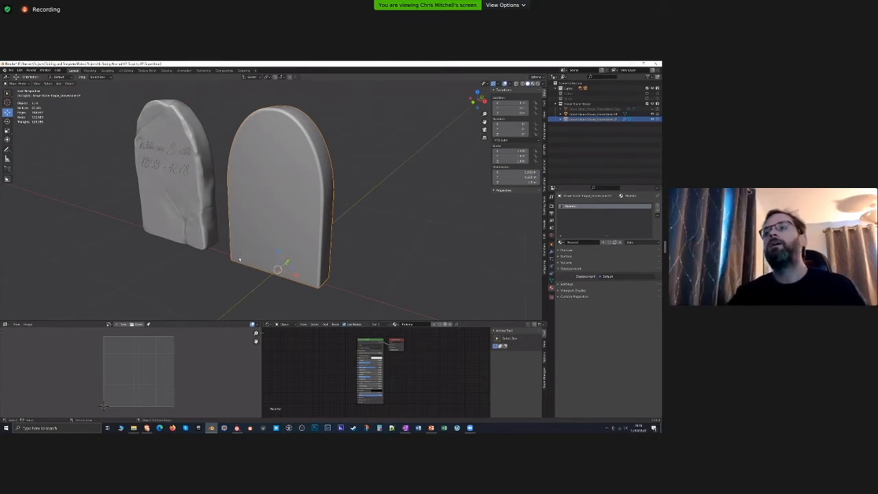
Reselect the smooth gravestone, enter Edit Mode and select only its large front face
middle_click_drag(235, 258, 235, 226)
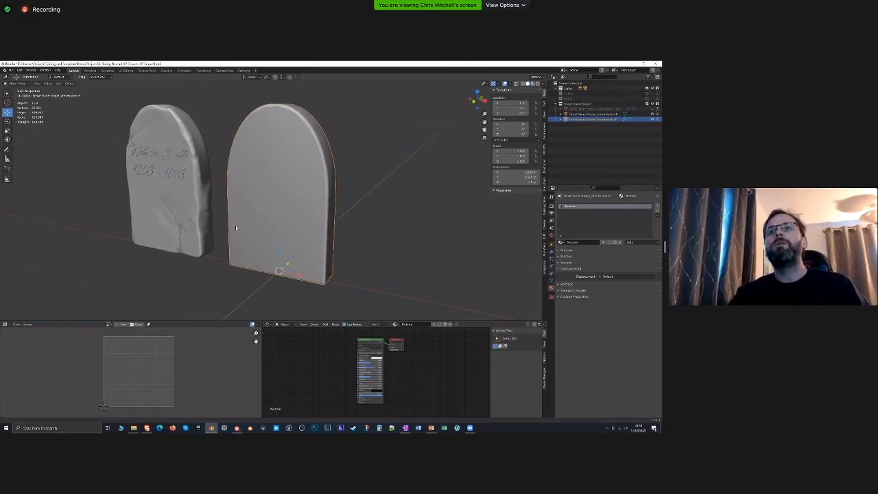
left_click(358, 233)
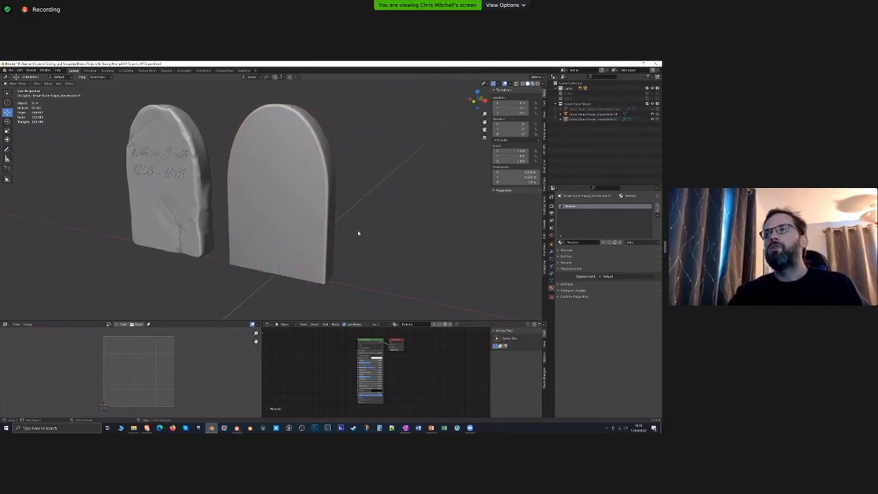
left_click(323, 228)
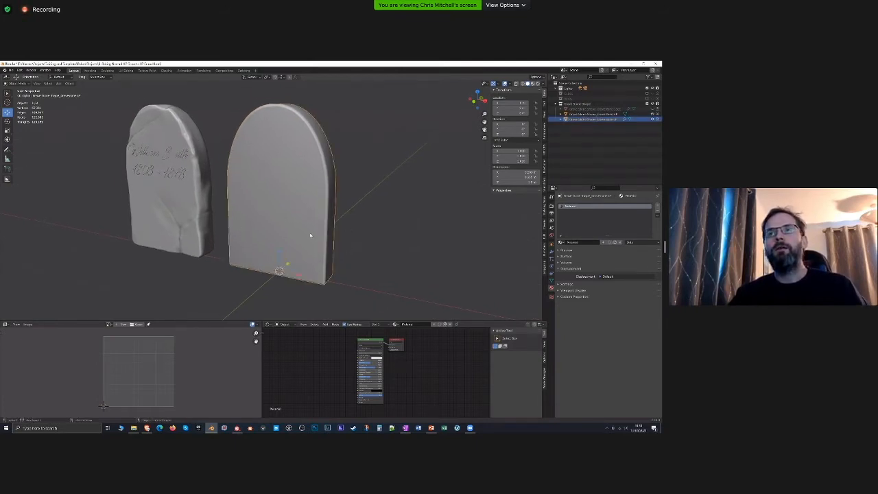
middle_click_drag(352, 250, 288, 217)
key("Tab")
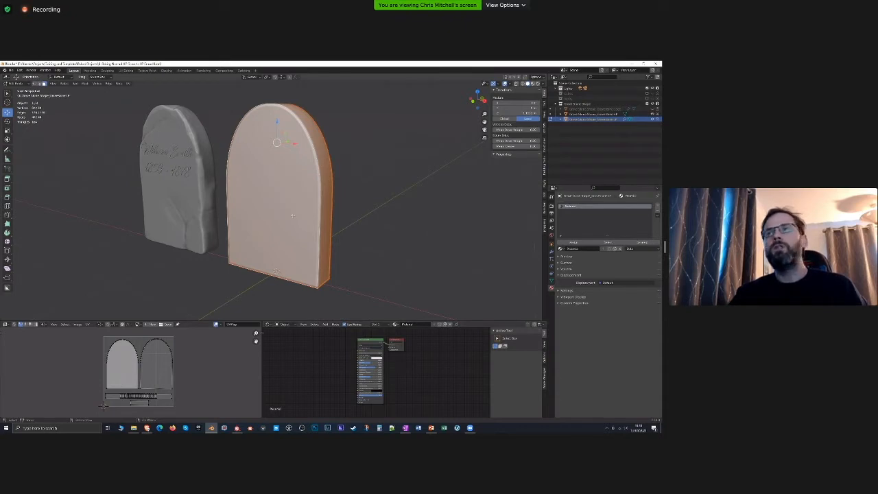
left_click(293, 216)
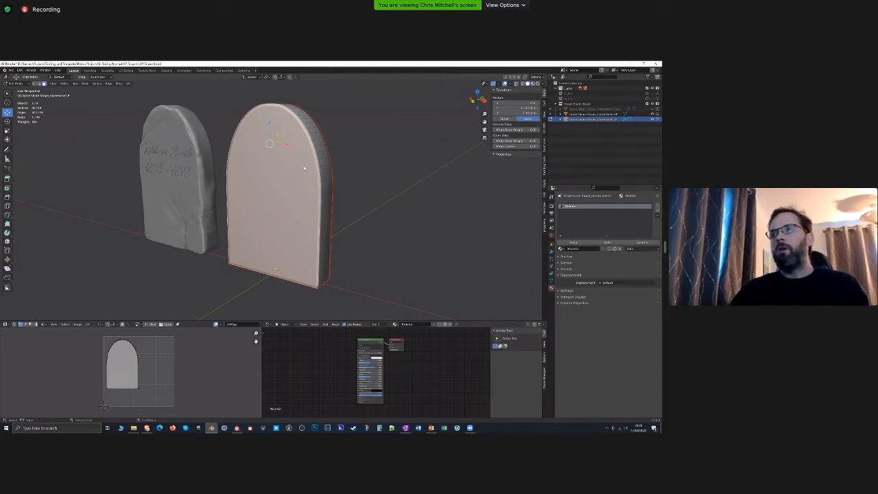
key("Tab")
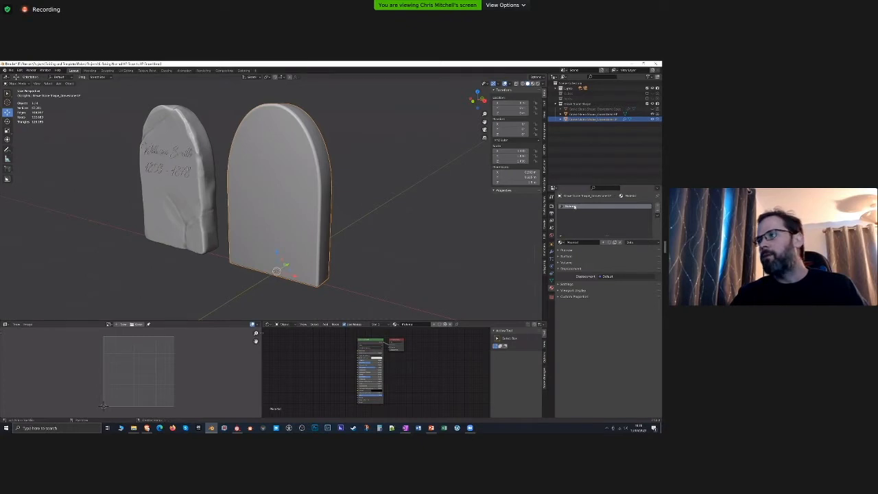
middle_click_drag(278, 208, 276, 210)
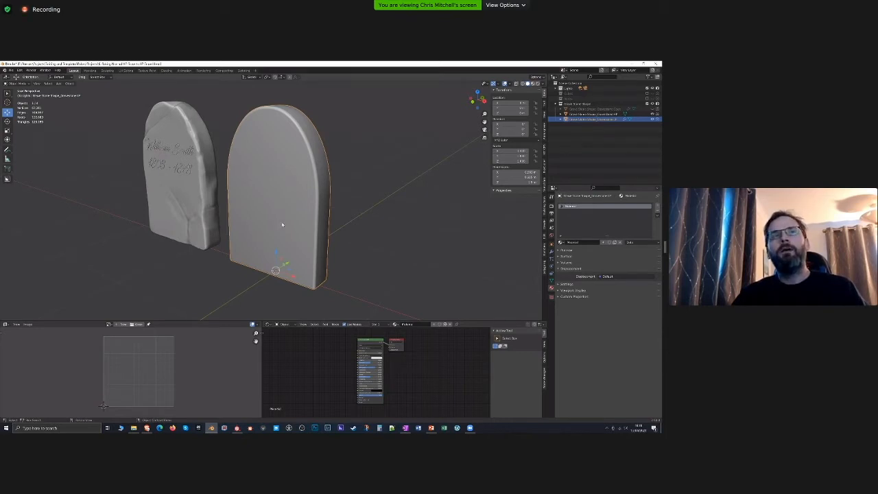
middle_click_drag(286, 225, 288, 223)
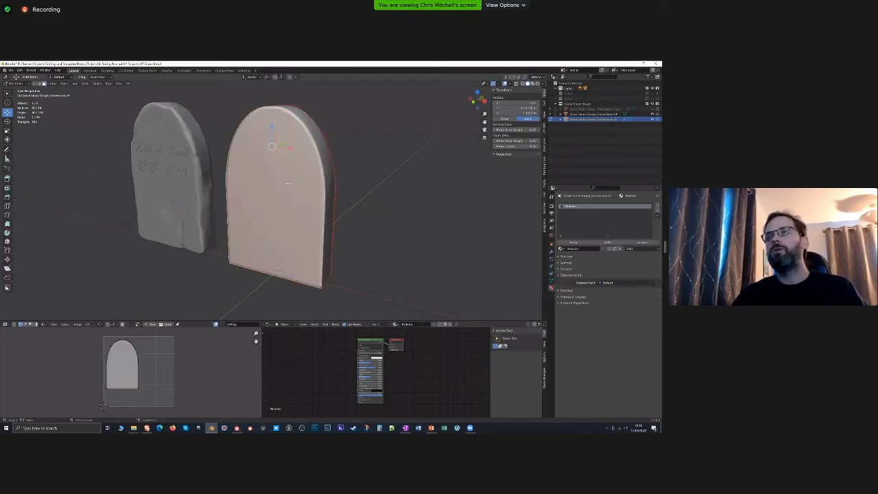
key("Tab")
scroll(305, 227, "up", 2)
scroll(305, 227, "down", 2)
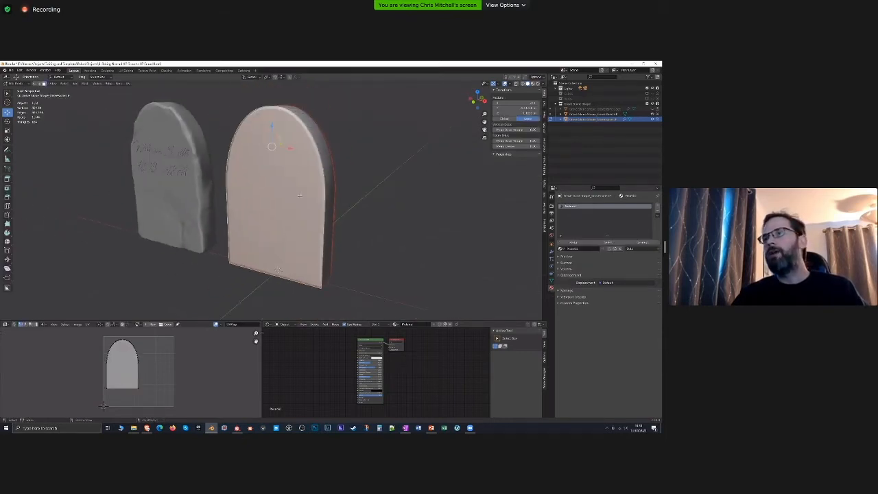
Compare a single side face of the smooth gravestone with its front face, leaving the front face selected
middle_click_drag(305, 227, 289, 227)
left_click(318, 156)
left_click(317, 199)
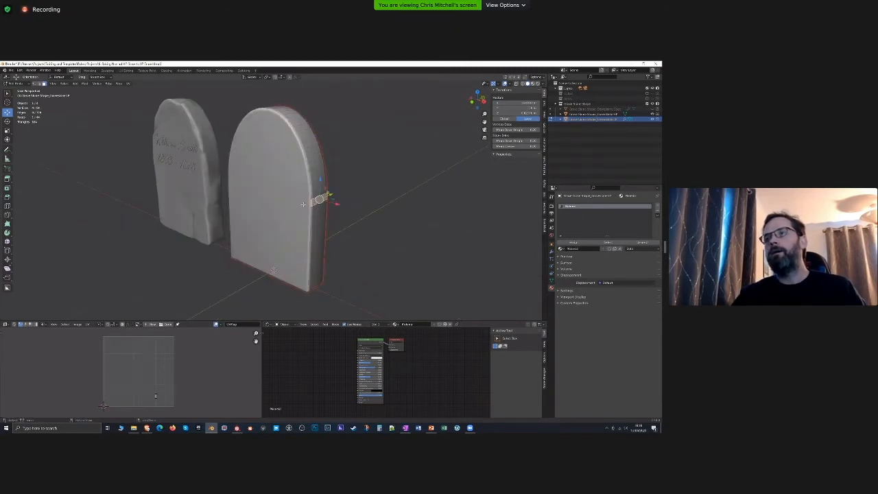
left_click(261, 226)
middle_click_drag(278, 204, 271, 204)
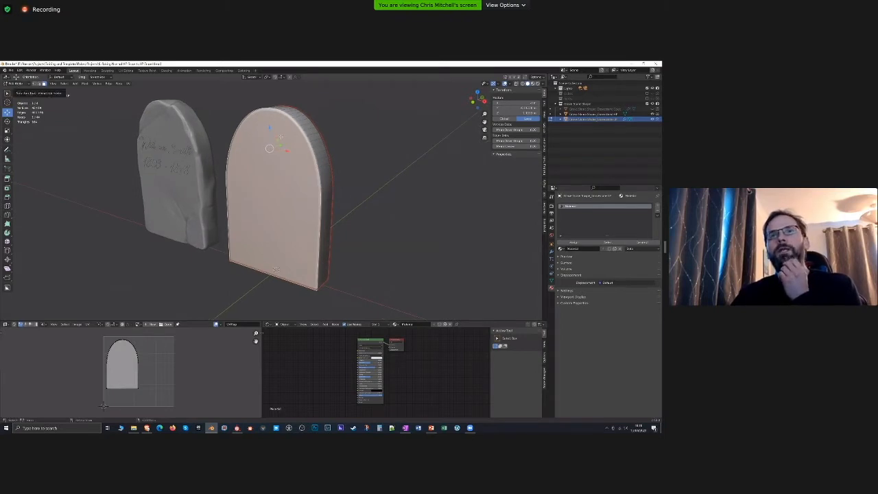
middle_click_drag(280, 137, 291, 192)
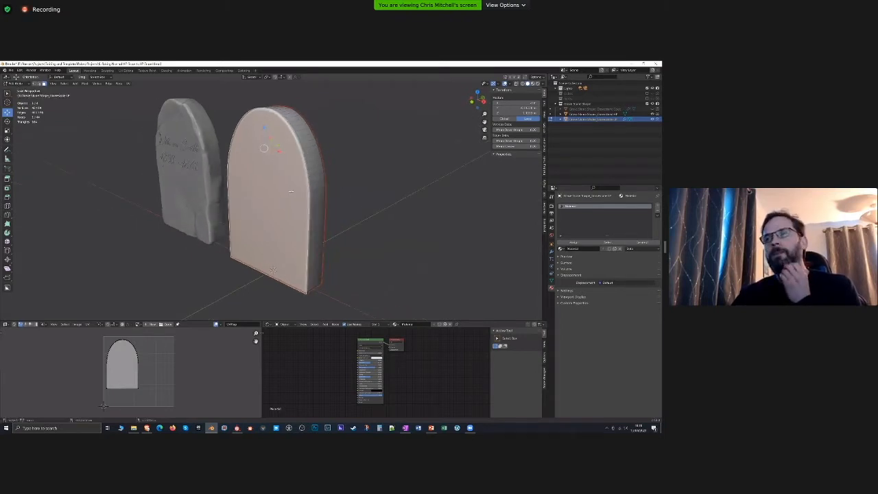
left_click(317, 187)
left_click(297, 199)
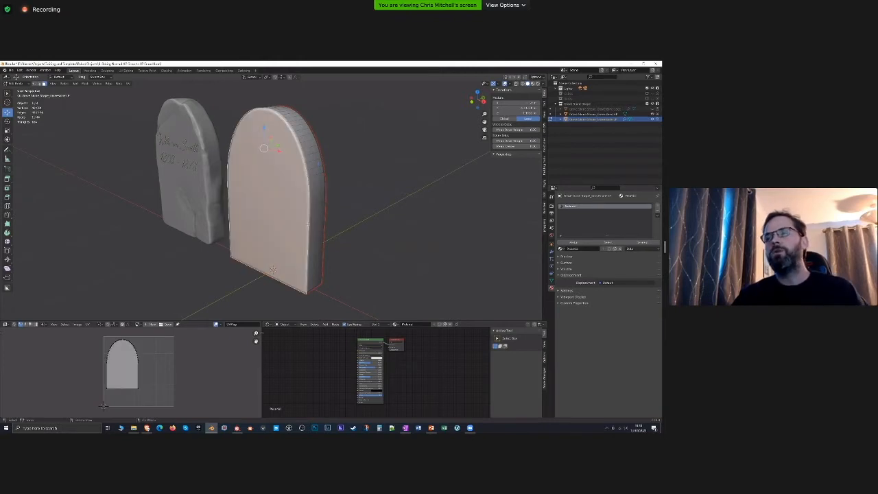
middle_click_drag(336, 226, 300, 204)
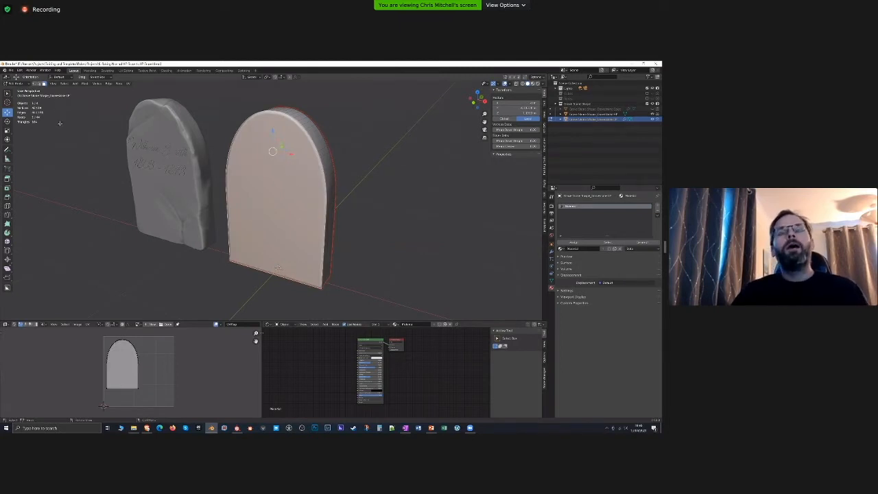
Switch the smooth gravestone to Vertex Paint mode and set the brush colour to blue
left_click(14, 83)
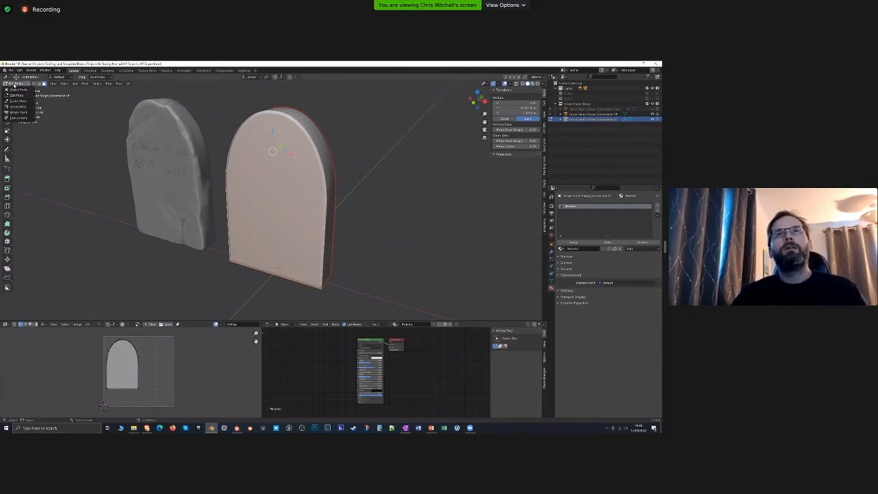
left_click(20, 112)
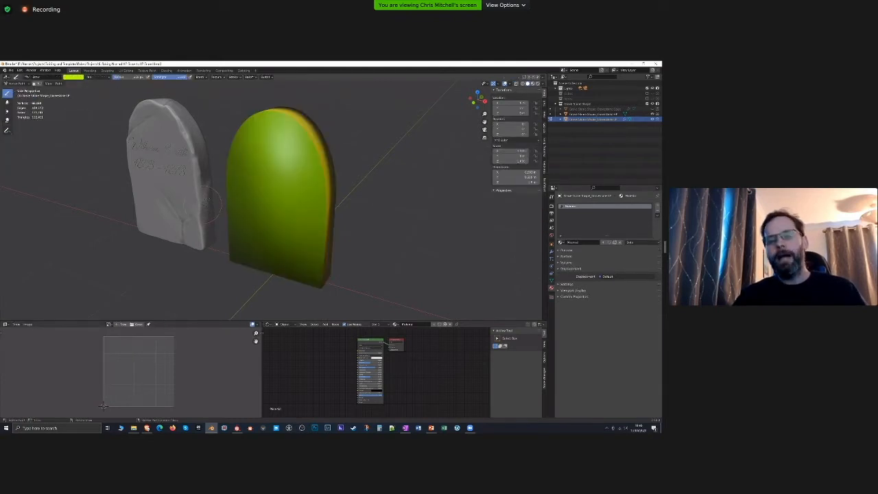
middle_click_drag(204, 204, 215, 191)
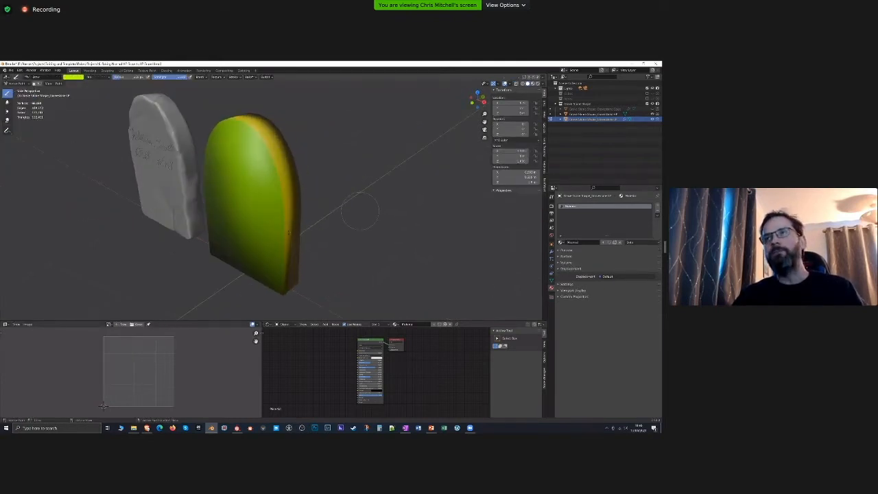
middle_click_drag(358, 211, 298, 190)
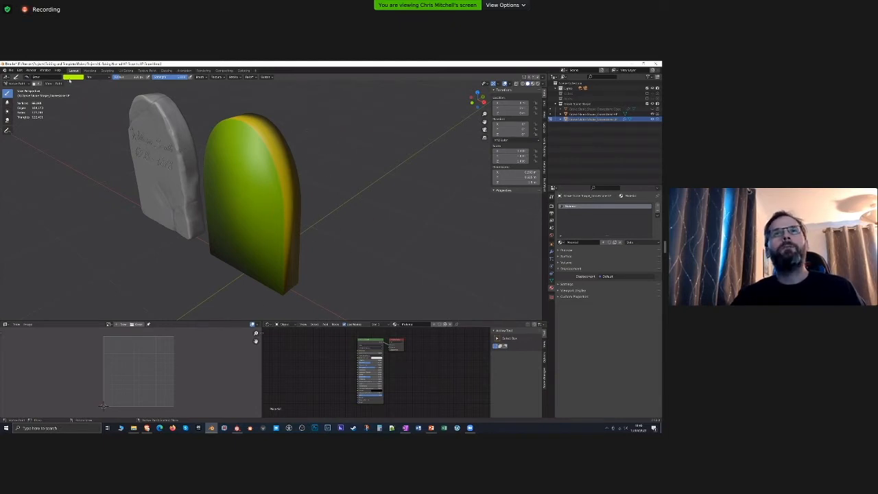
left_click(71, 77)
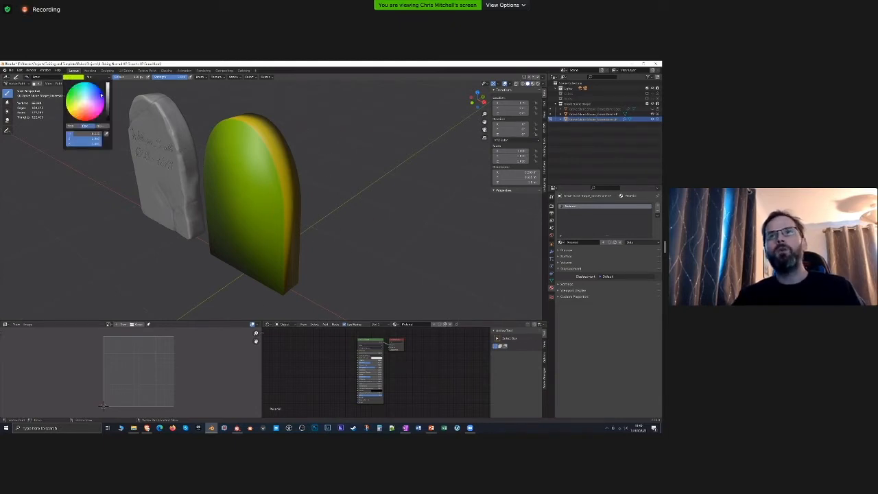
left_click(101, 95)
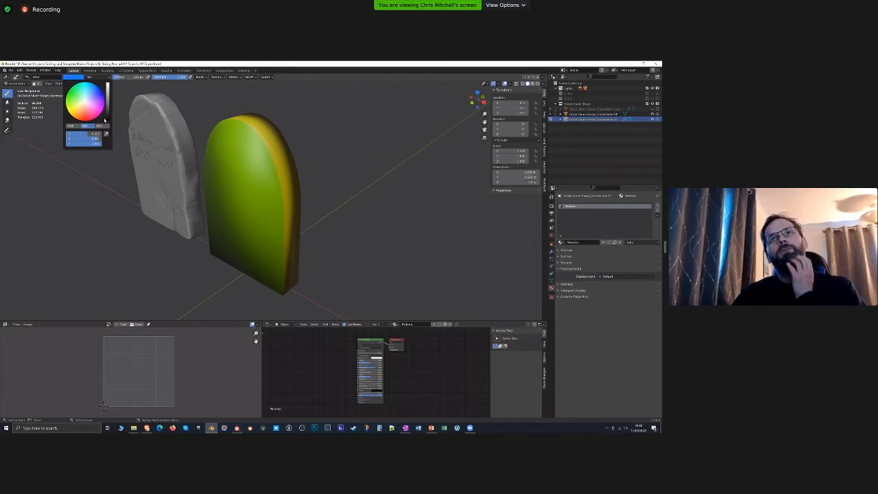
middle_click_drag(162, 233, 84, 159)
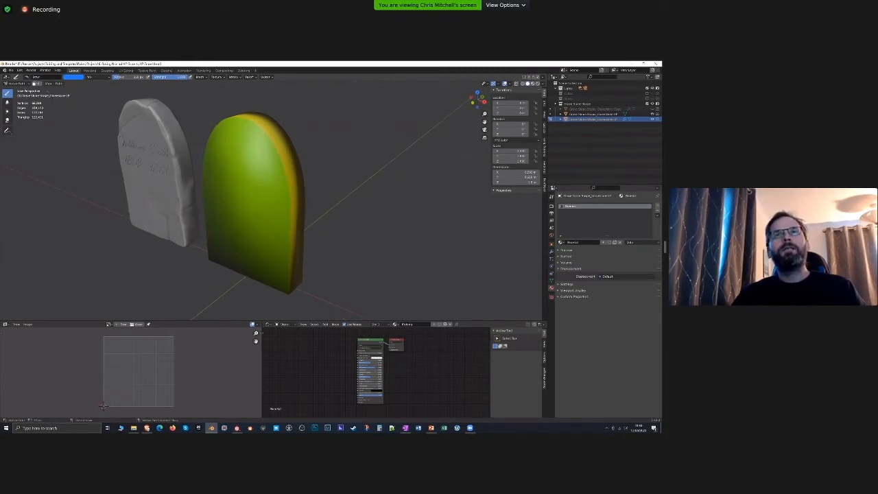
Restrict painting to the selected faces and fill the smooth gravestone's front face with blue vertex colour
left_click(35, 83)
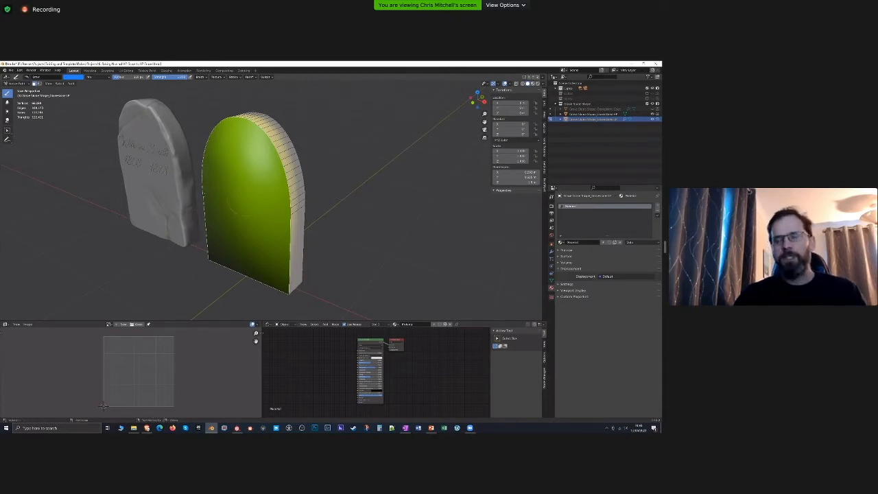
key("shift+k")
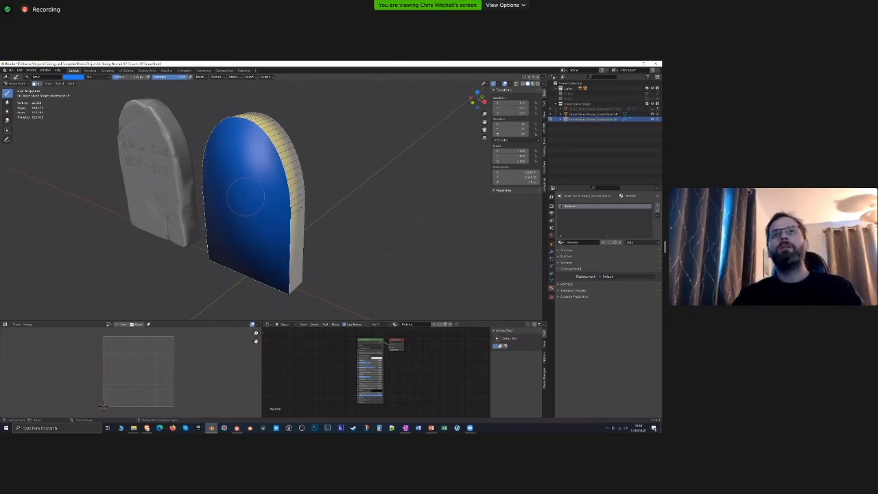
middle_click_drag(256, 198, 227, 200)
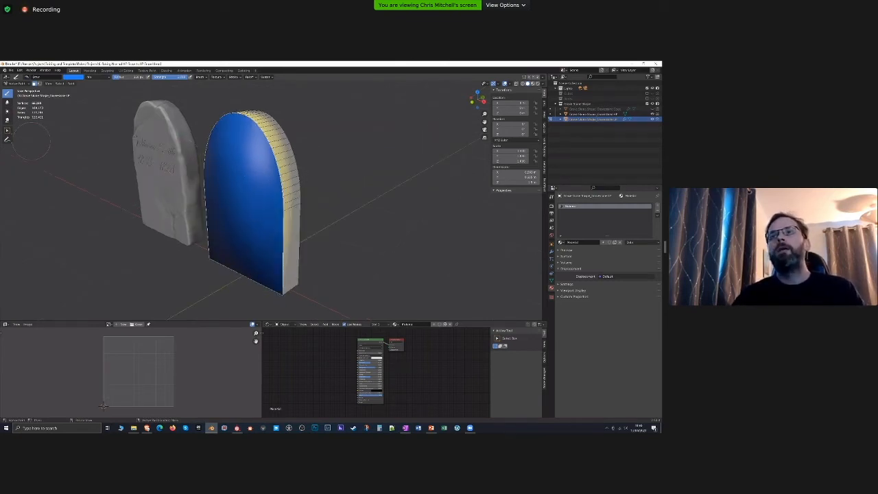
Turn off the face selection mask and return the smooth gravestone to Object Mode
left_click(15, 83)
left_click(17, 89)
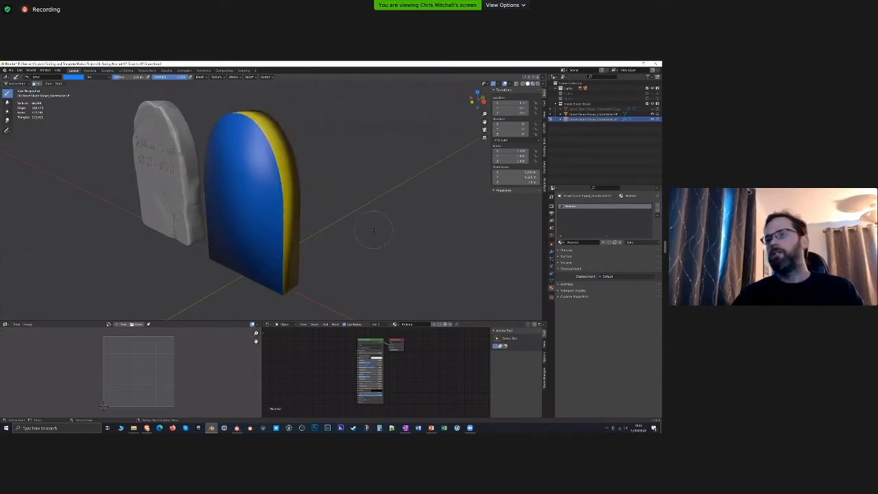
middle_click_drag(347, 220, 269, 203)
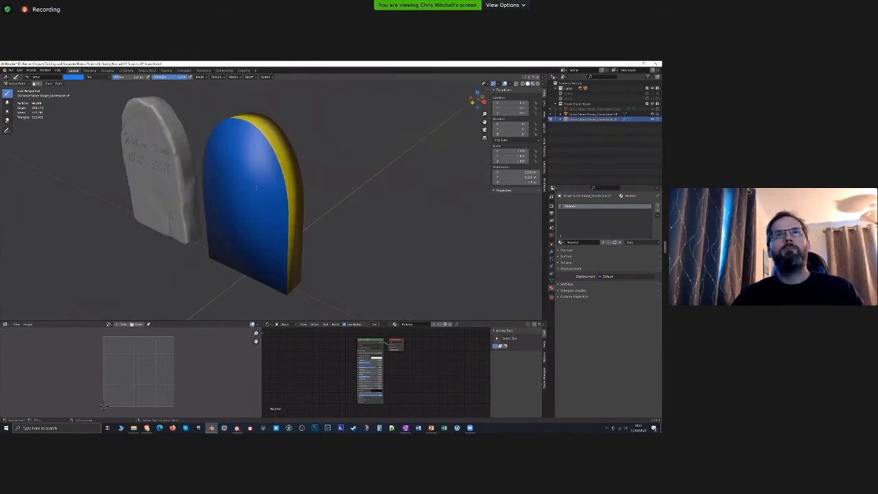
left_click(17, 83)
left_click(19, 89)
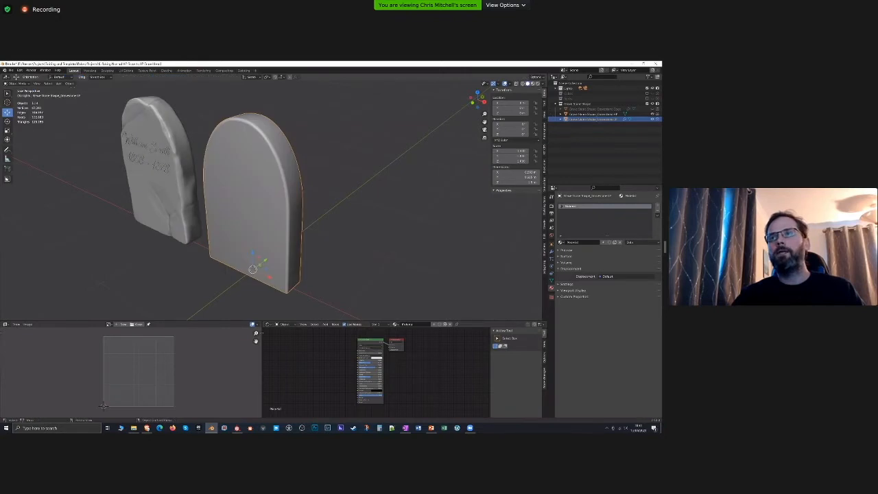
Select the smooth gravestone's back face in Edit Mode and switch the object to Vertex Paint mode
key("Tab")
middle_click_drag(308, 171, 263, 161)
left_click(263, 161)
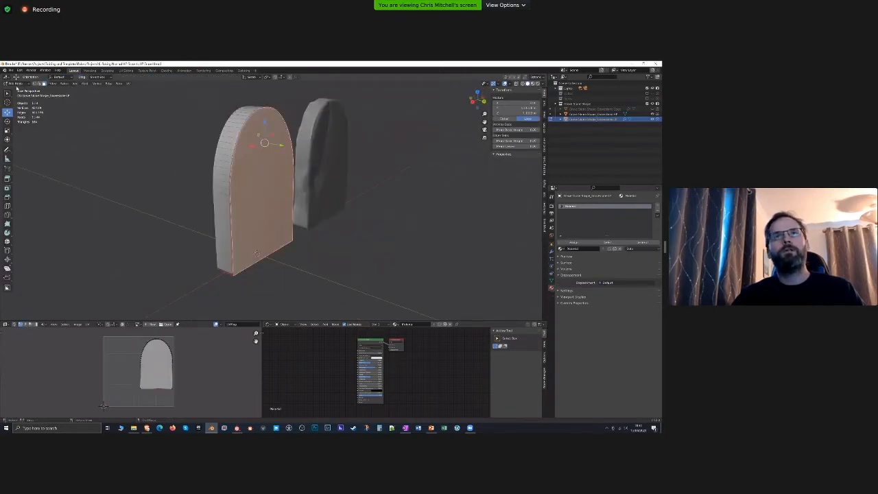
left_click(18, 85)
left_click(17, 104)
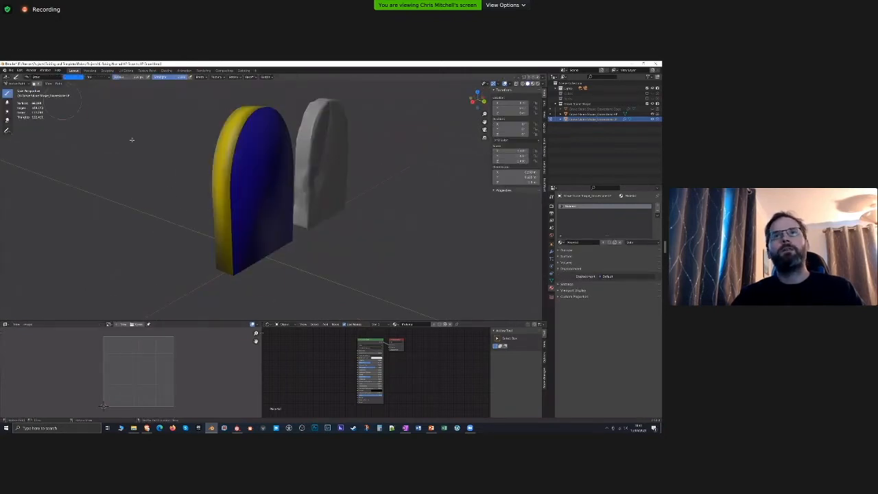
Restrict painting to the selected faces and fill the smooth gravestone's back face with orange-red vertex colour
left_click(15, 85)
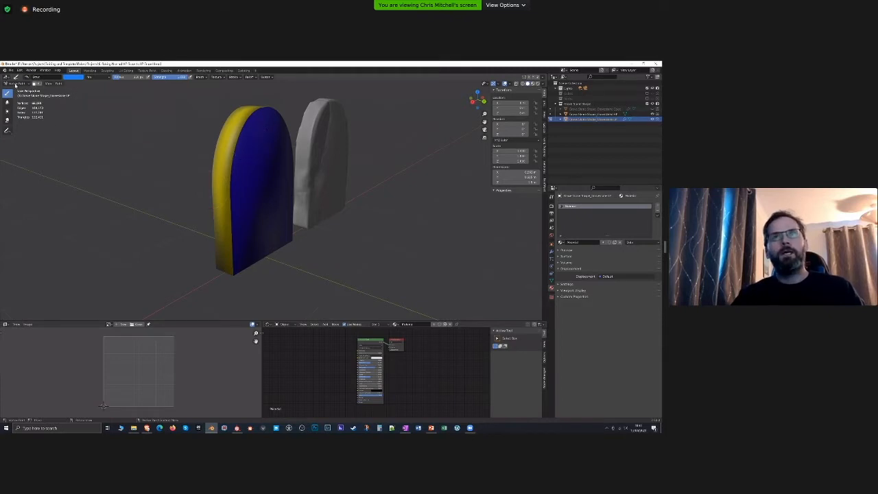
left_click(14, 94)
left_click(73, 76)
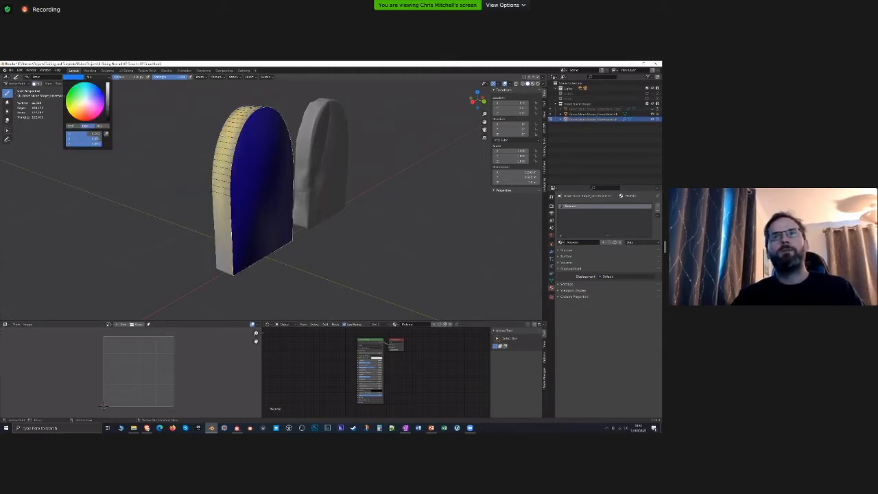
left_click(82, 115)
mouse_move(270, 188)
middle_mouse_down()
mouse_move(299, 179)
mouse_move(256, 181)
mouse_move(273, 187)
middle_mouse_up()
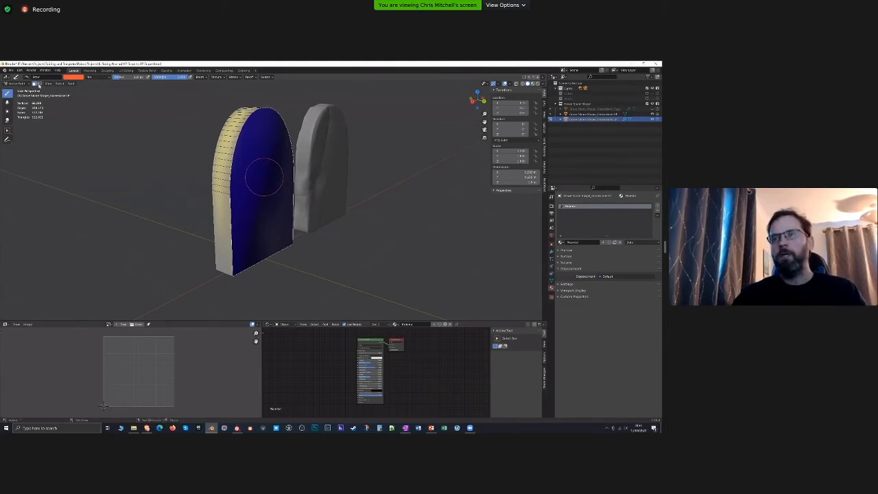
key("shift+k")
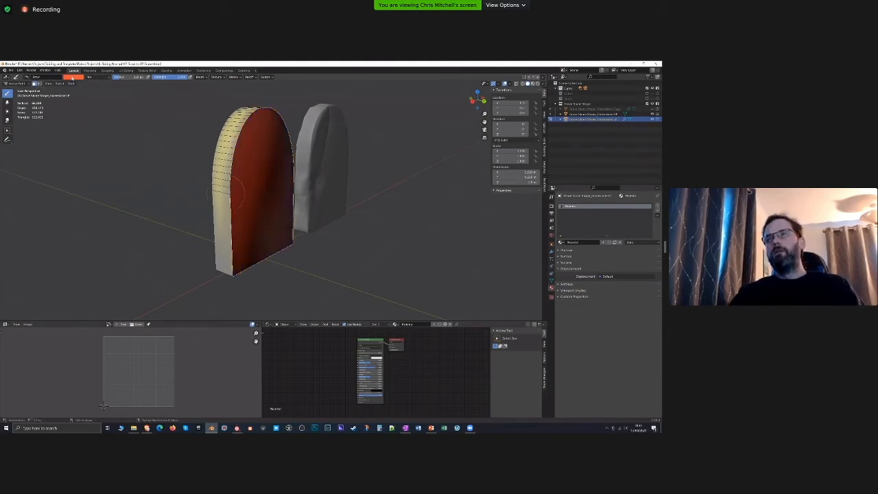
Check the smooth gravestone's painted front and side in Vertex Paint mode, with the face selection mask turned off
key("Tab")
left_click(17, 84)
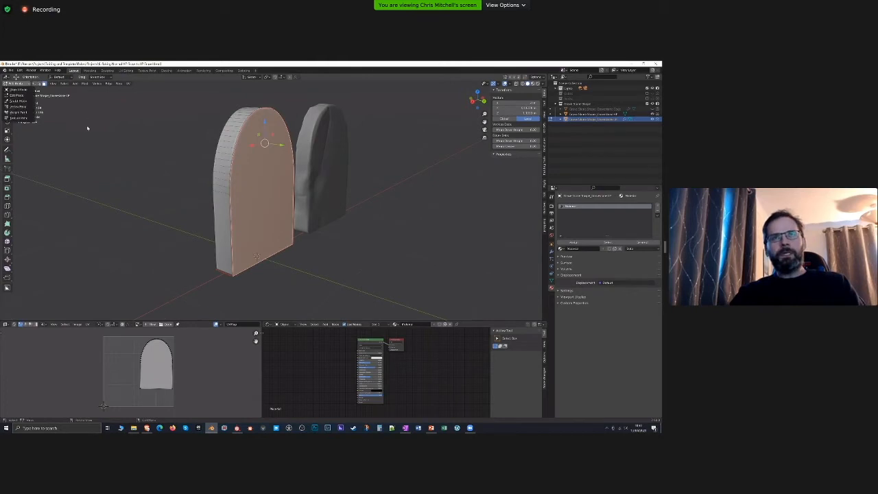
left_click(17, 89)
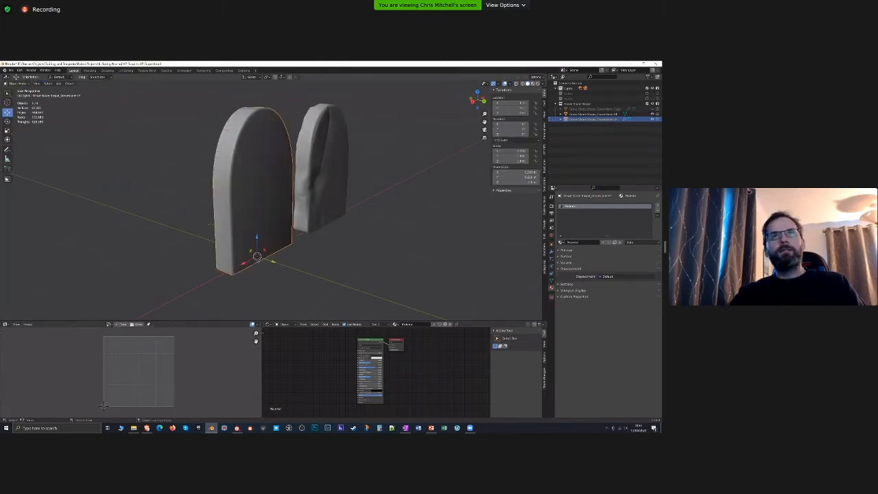
left_click(17, 84)
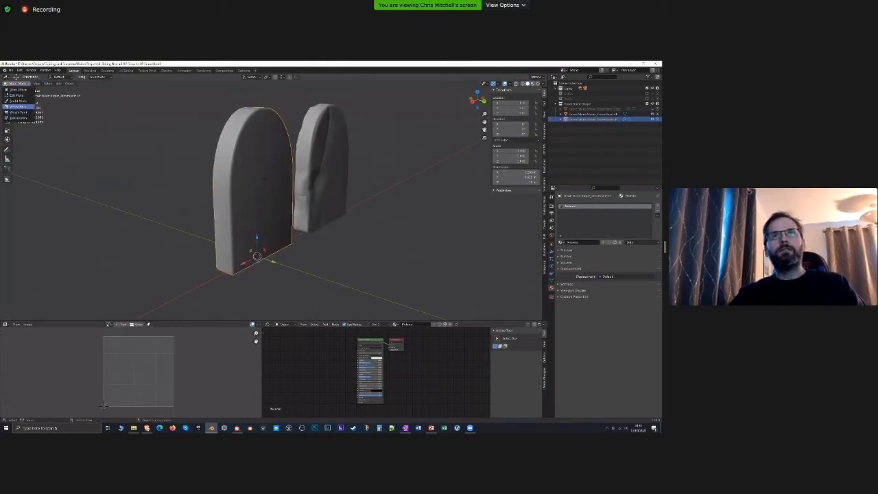
left_click(19, 106)
mouse_move(103, 254)
middle_mouse_down()
mouse_move(135, 245)
mouse_move(182, 262)
middle_mouse_up()
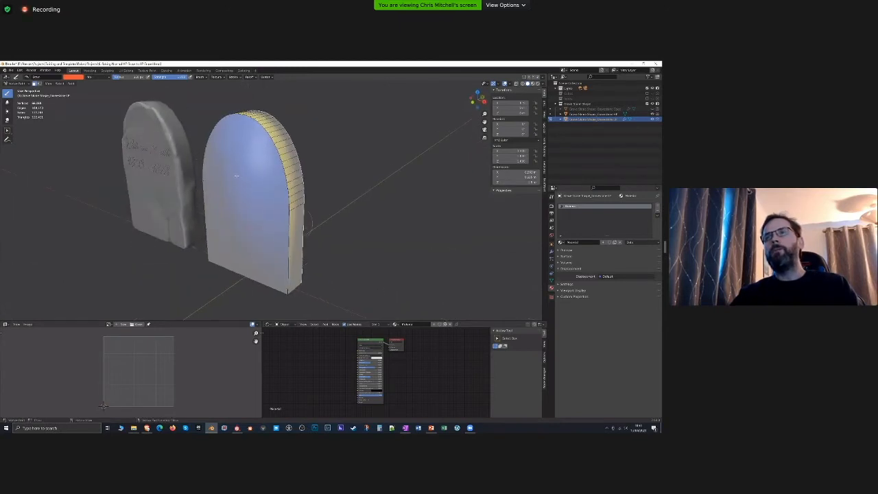
scroll(213, 206, "down", 2)
key("Tab")
scroll(16, 87, "up", 1)
key("Tab")
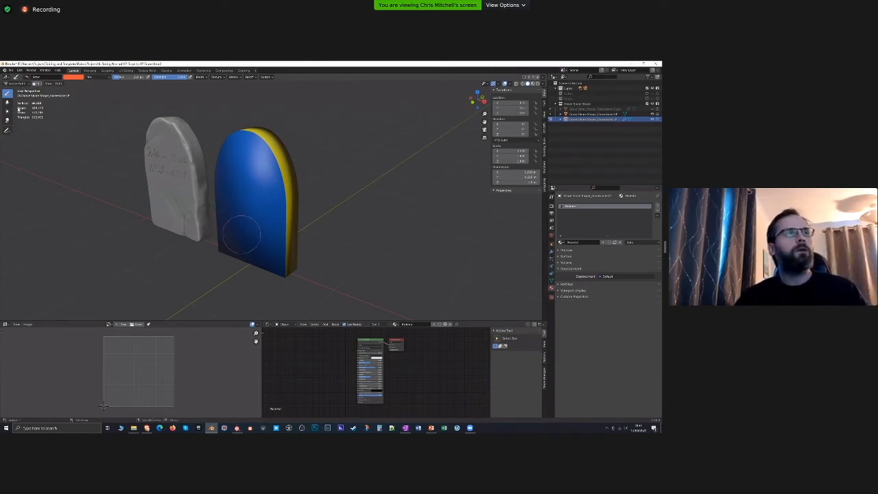
Return to Object Mode and select the smooth gravestone
mouse_move(245, 233)
middle_mouse_down()
mouse_move(267, 236)
mouse_move(269, 208)
middle_mouse_up()
key("ctrl+Tab")
left_click(185, 213)
left_click(261, 212)
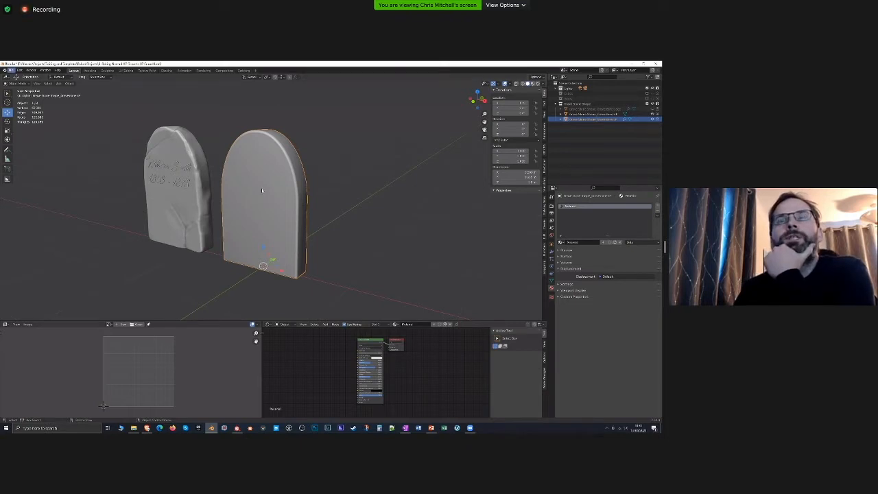
Export the selected smooth gravestone as FBX, overwriting Grave_LP.fbx in the Baked Projects folder
left_click(12, 70)
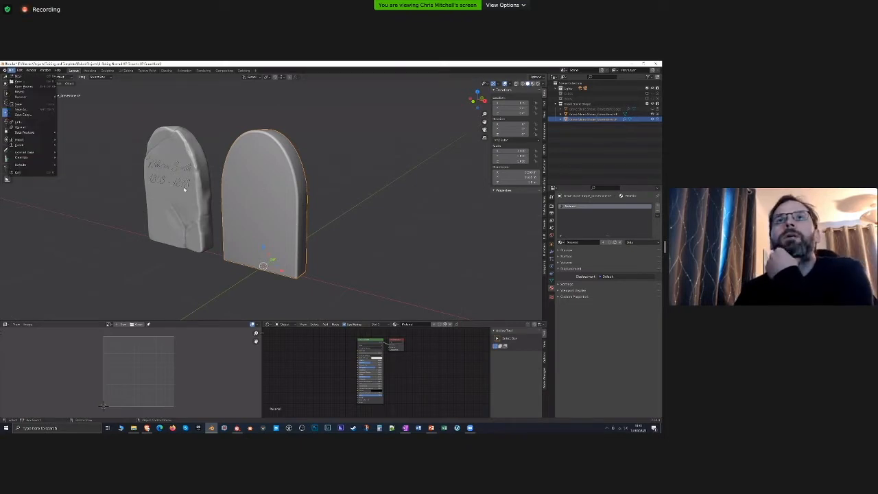
mouse_move(21, 144)
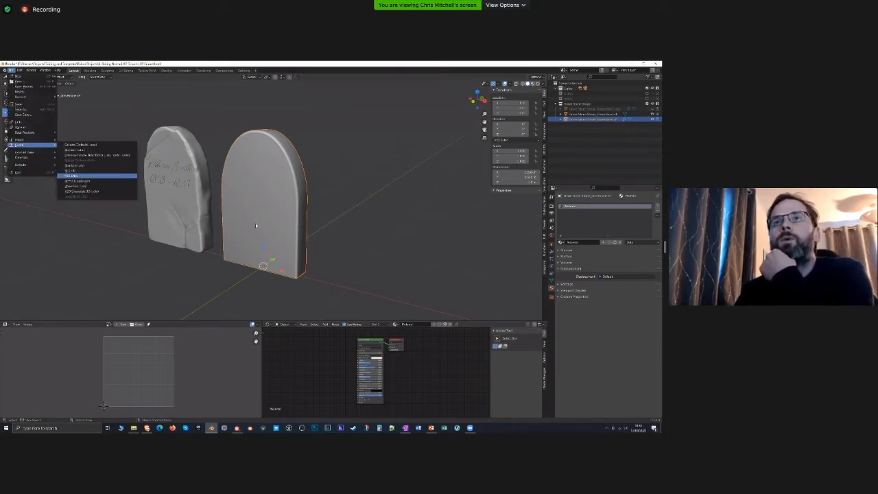
left_click(83, 184)
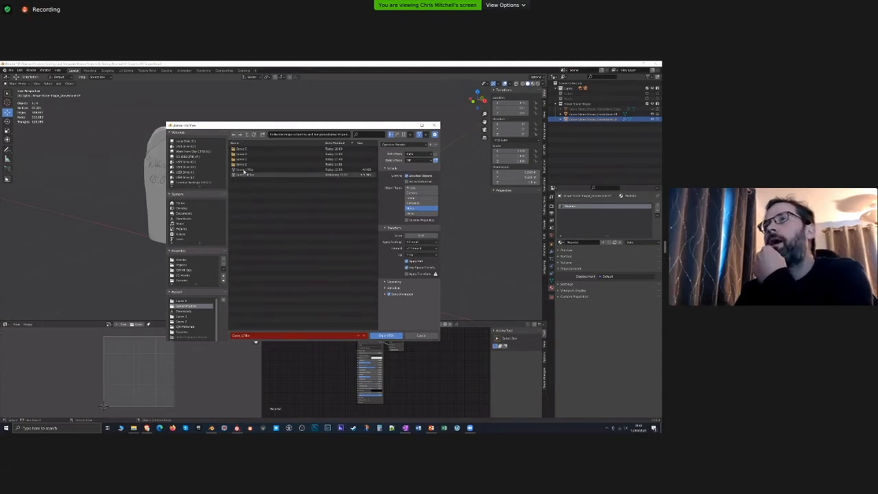
left_click(246, 170)
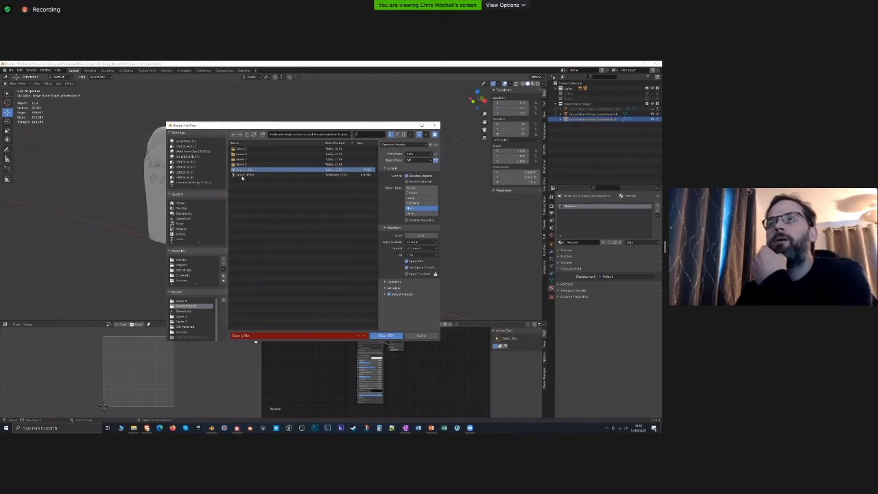
left_click(386, 336)
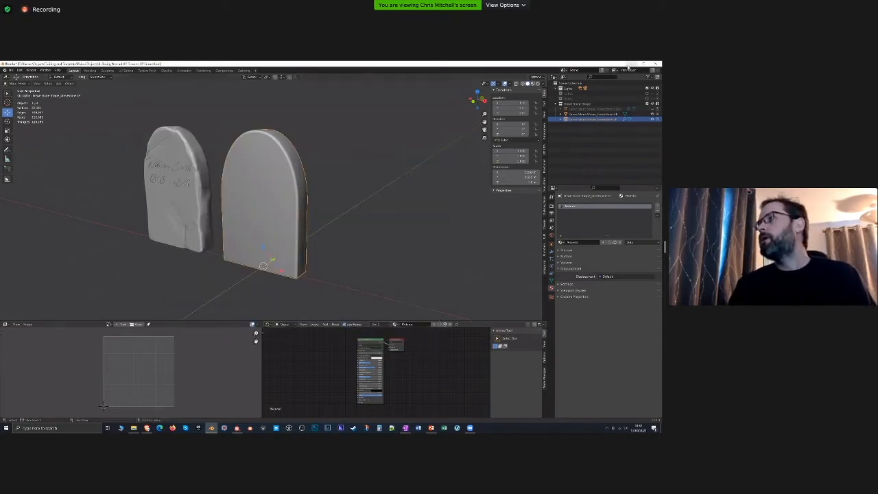
Minimise Blender, switch to Substance Painter and slightly shift the divider between its two viewports
left_click(631, 65)
left_click(237, 428)
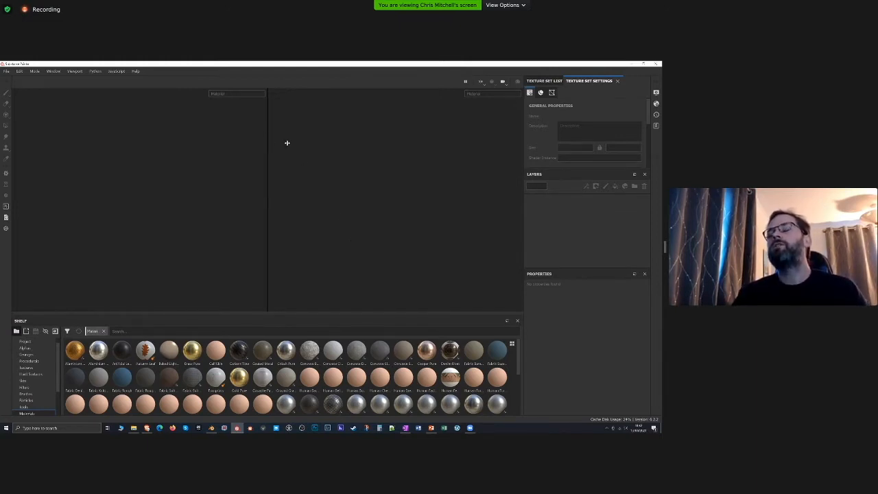
left_click_drag(287, 143, 271, 151)
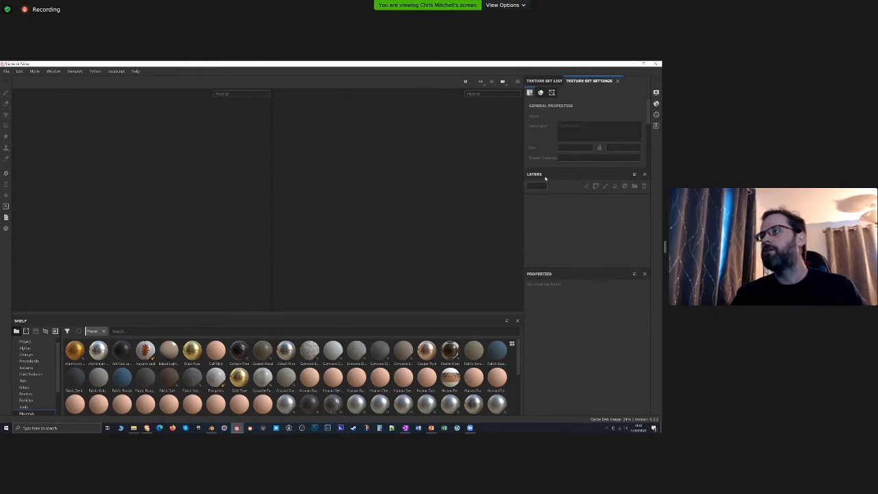
Undock the Layers panel, dock it again above Properties, and bring the Texture Set List to the front
left_click_drag(347, 156, 248, 152)
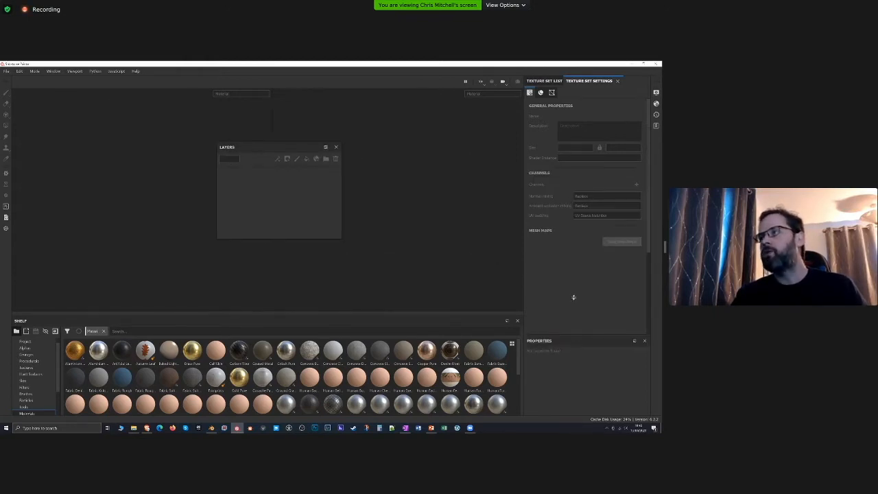
left_click_drag(244, 152, 554, 247)
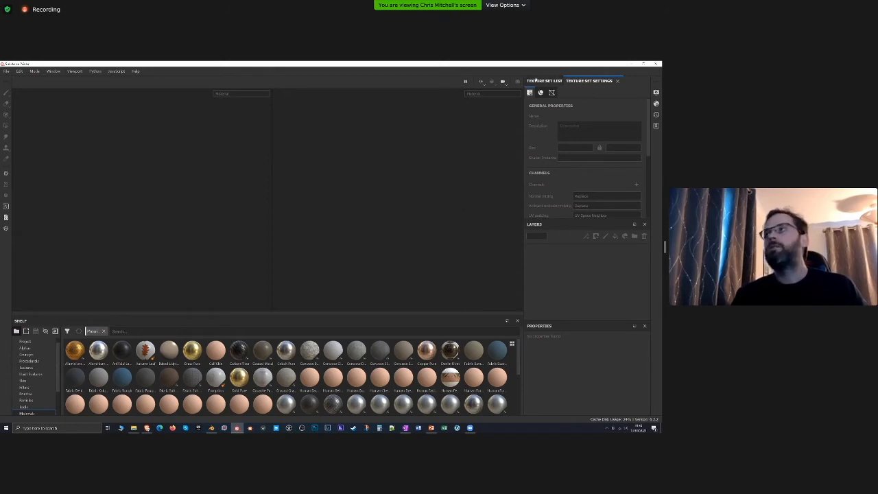
left_click(536, 81)
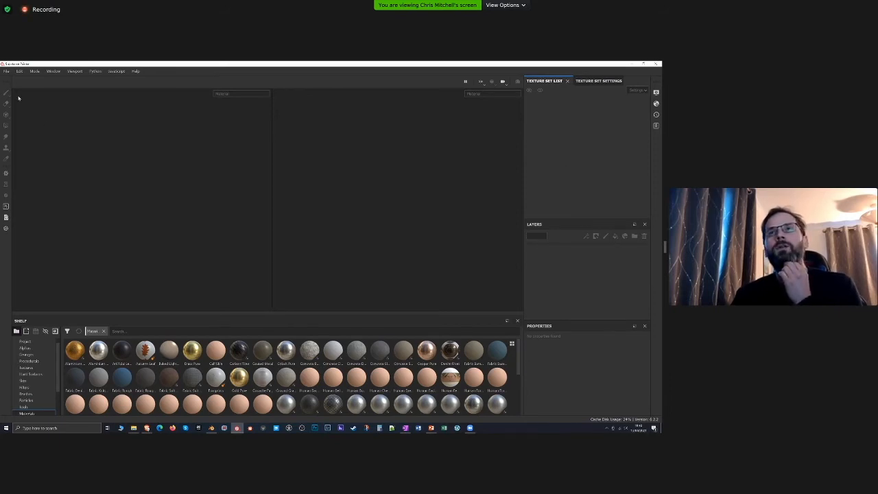
Start a new project with the PBR - Metallic Roughness (allegorithmic) template and choose Grave_LP.fbx as its mesh
left_click(6, 71)
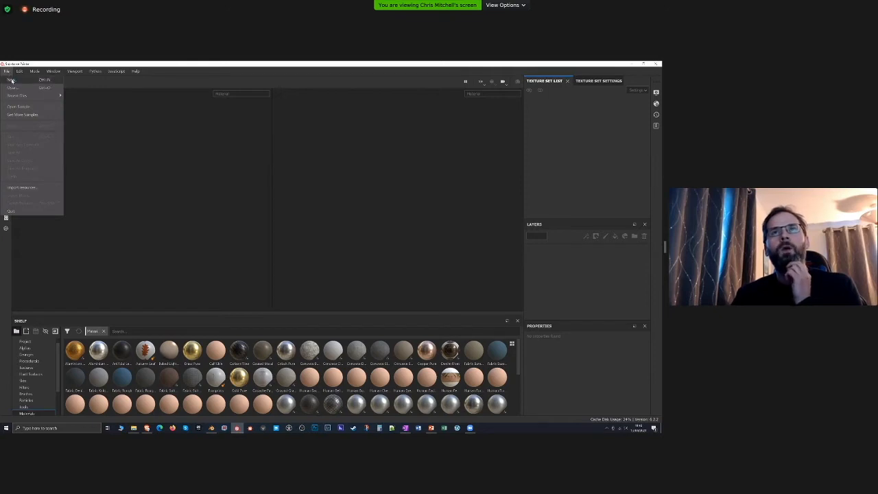
left_click(11, 80)
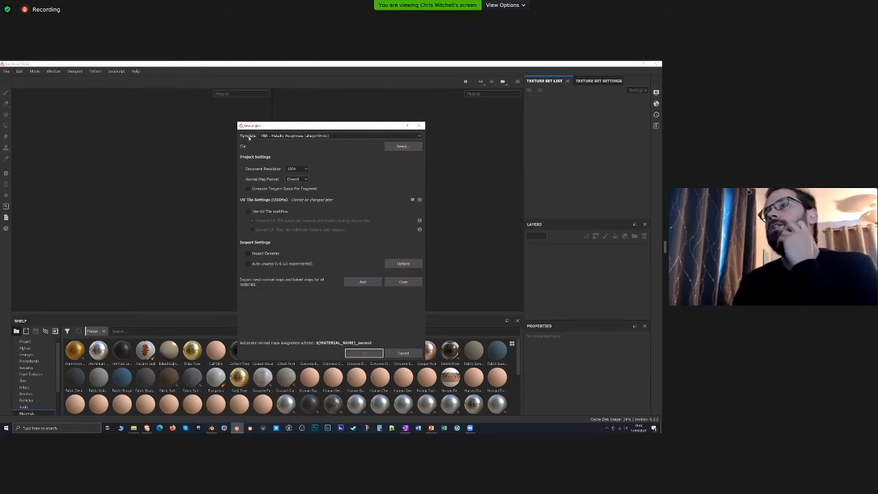
left_click(273, 136)
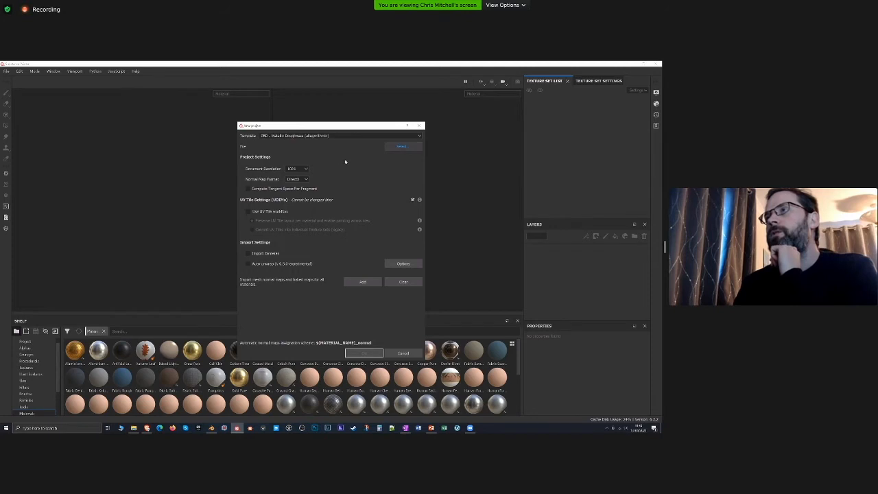
left_click(401, 146)
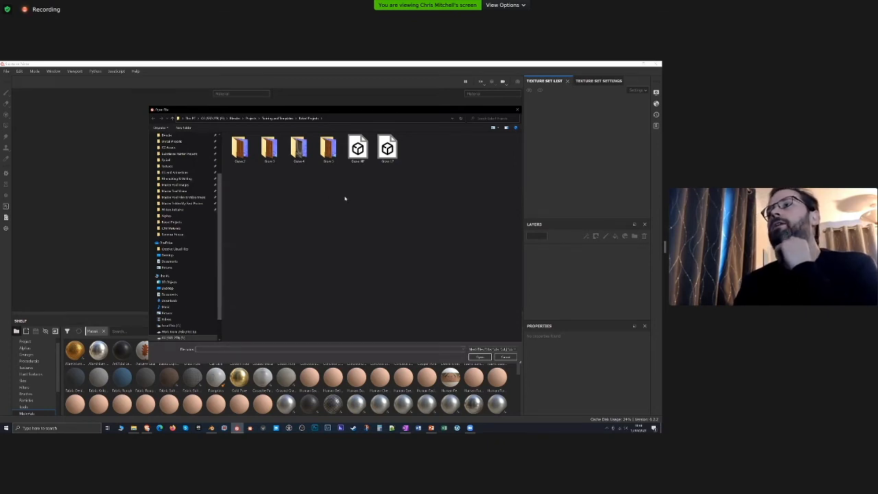
left_click(387, 148)
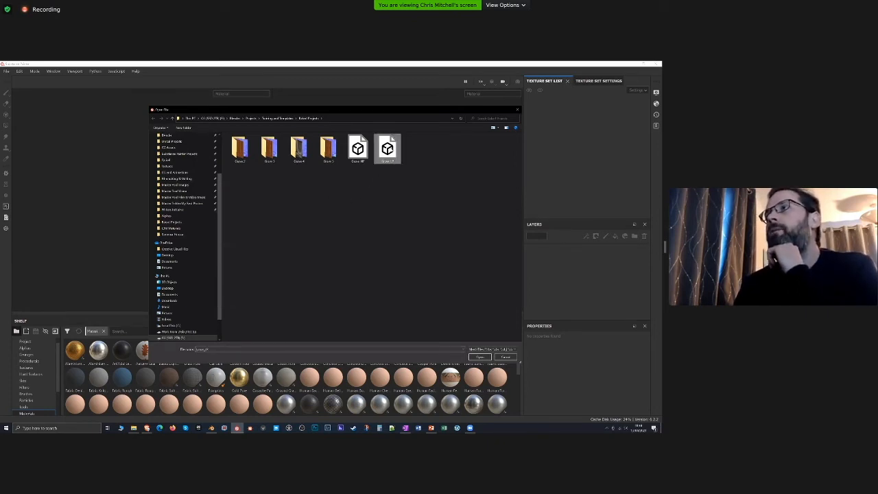
left_click(480, 357)
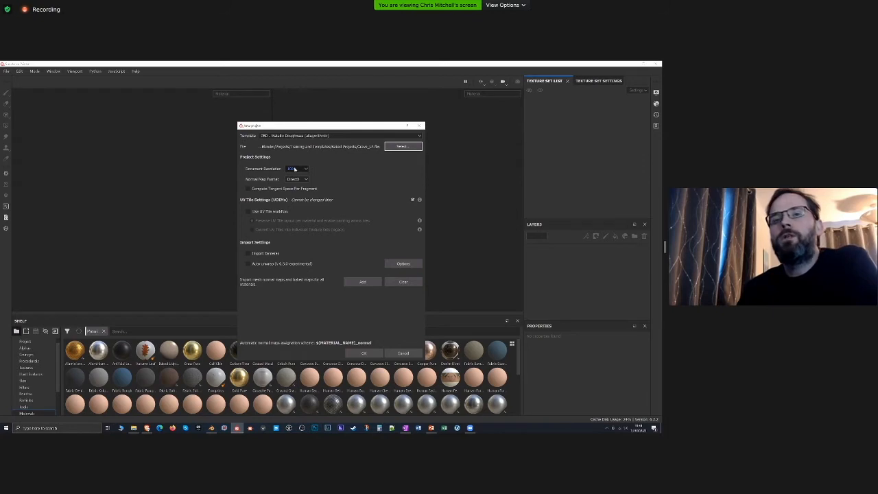
Set the document resolution to 4096 and create the project
left_click(295, 169)
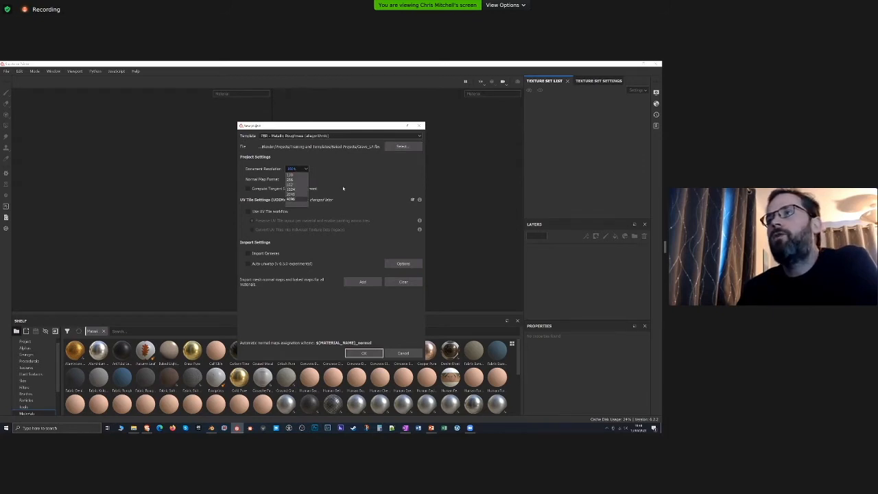
left_click(291, 199)
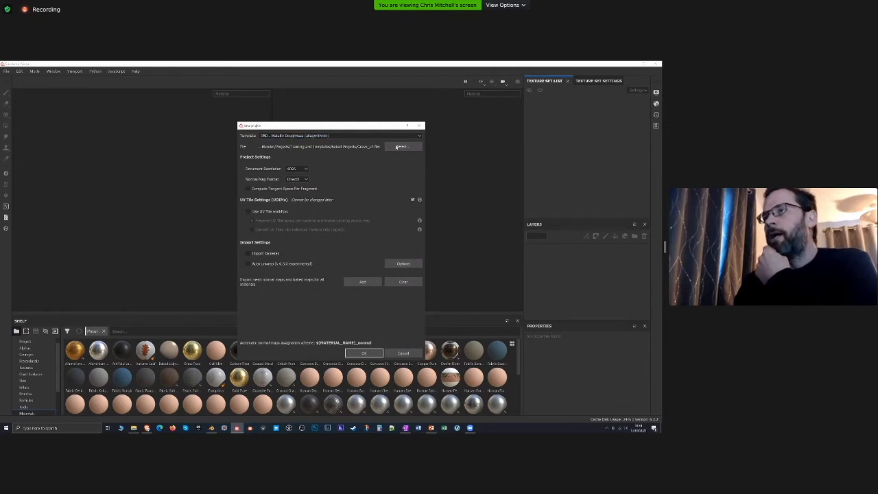
key("Return")
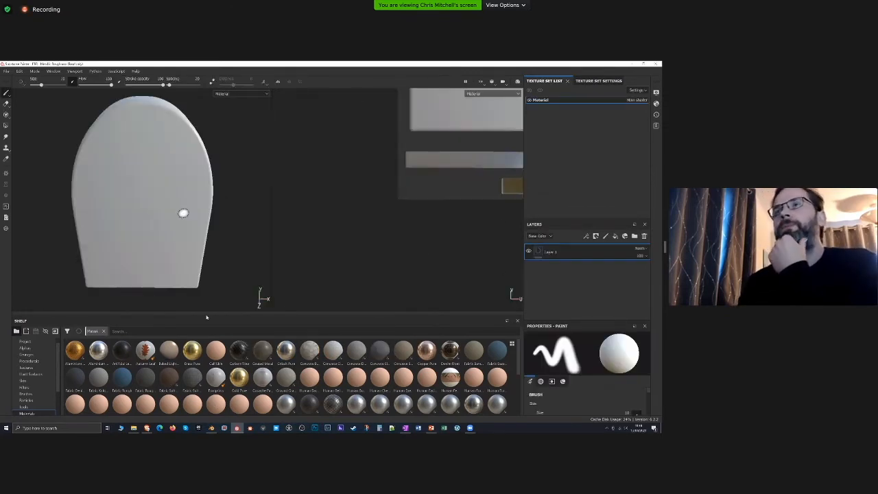
Inspect the imported gravestone from an angle in 3D and frame its whole UV layout in the 2D view
mouse_move(204, 274)
left_mouse_down("alt")
mouse_move(377, 362)
mouse_move(318, 307)
left_mouse_up("alt")
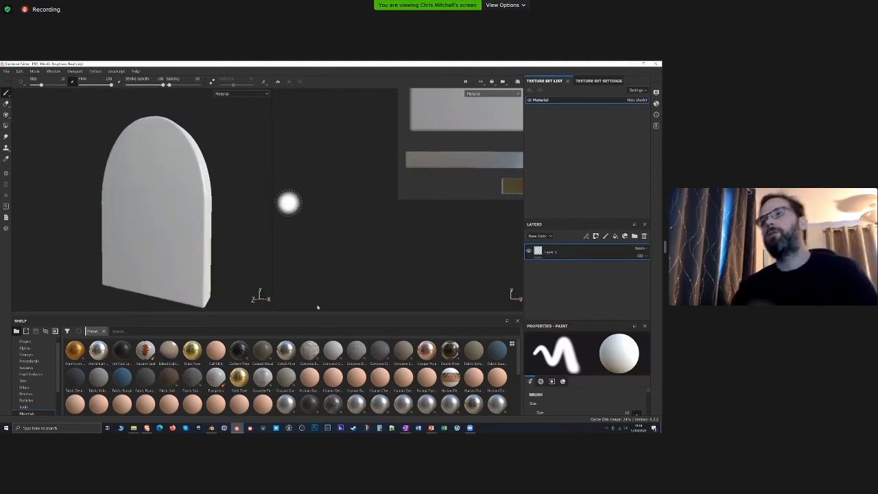
middle_click_drag(183, 213, 174, 198, "alt")
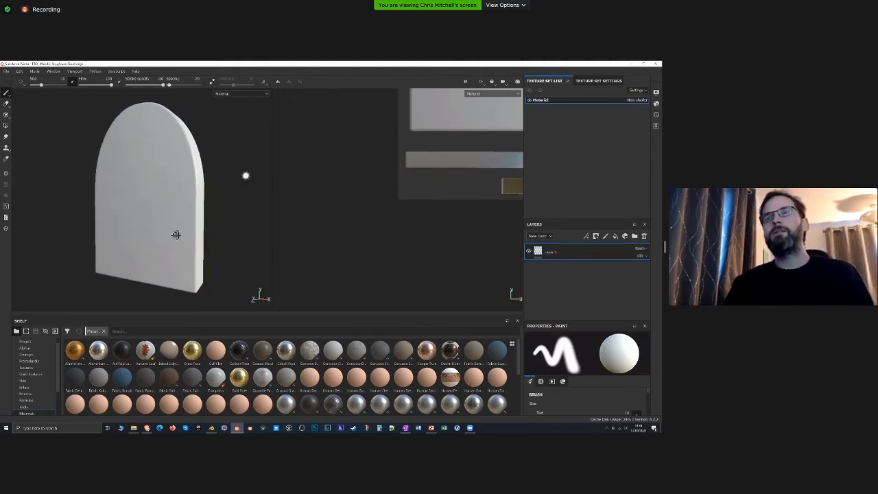
left_click_drag(176, 233, 155, 217, "alt")
middle_click_drag(494, 123, 370, 244, "alt")
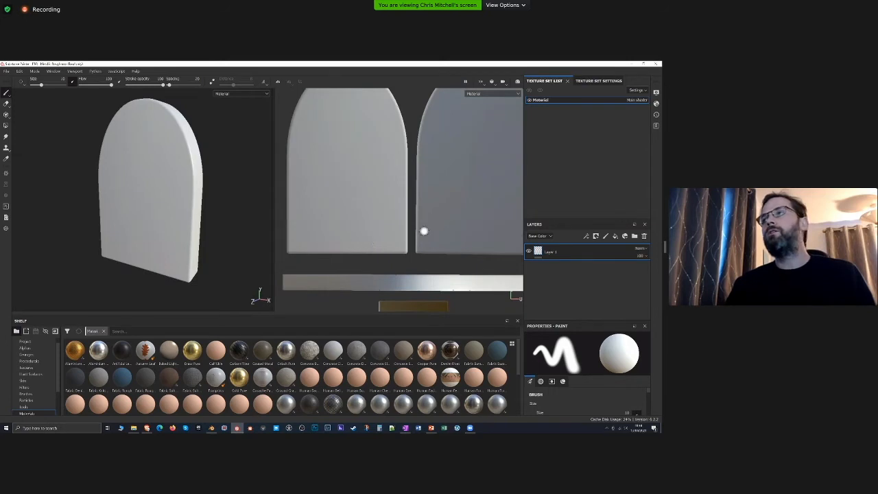
scroll(425, 227, "down", 2)
middle_click_drag(427, 222, 389, 210, "alt")
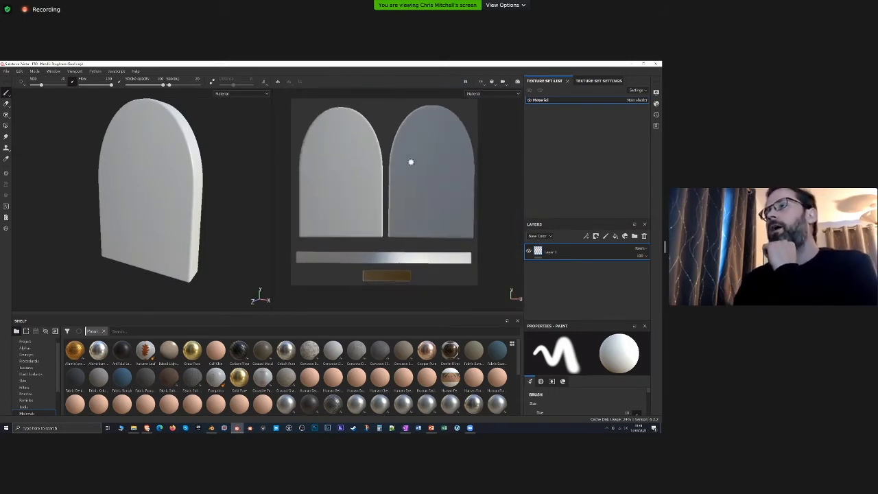
Preview the gravestone in the Iray renderer with the environment lighting rotated, and return to the painting view
left_click_drag(411, 162, 469, 160, "alt")
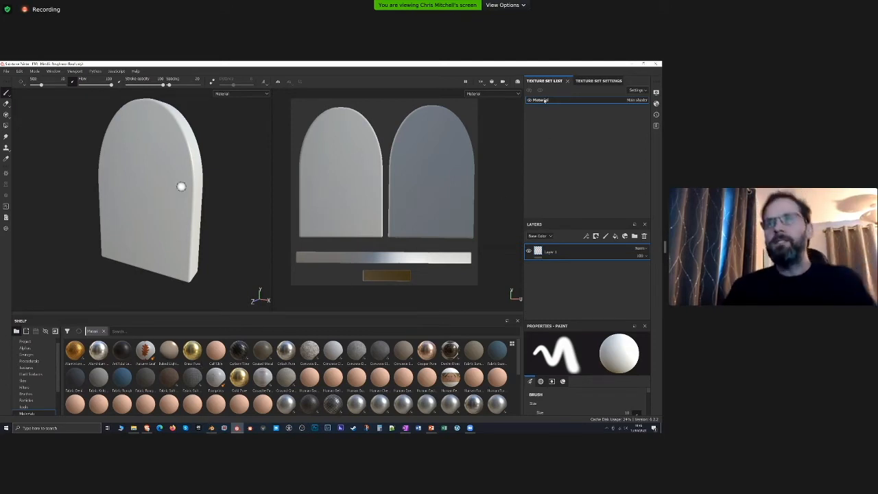
left_click_drag(185, 169, 188, 176, "alt")
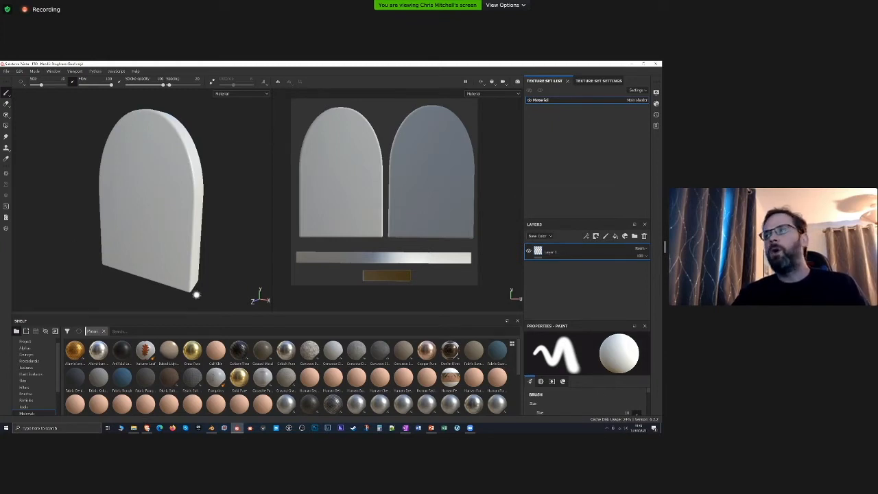
mouse_move(171, 135)
left_mouse_down("alt")
mouse_move(161, 130)
mouse_move(175, 146)
left_mouse_up("alt")
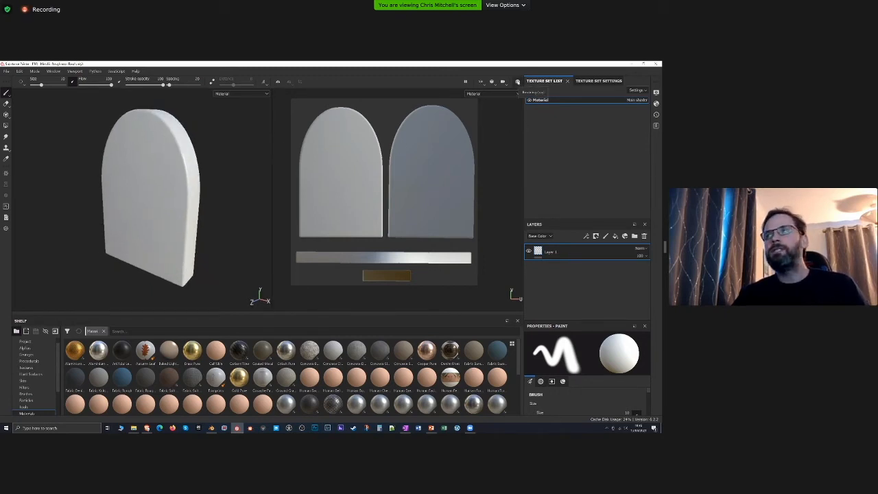
key("F10")
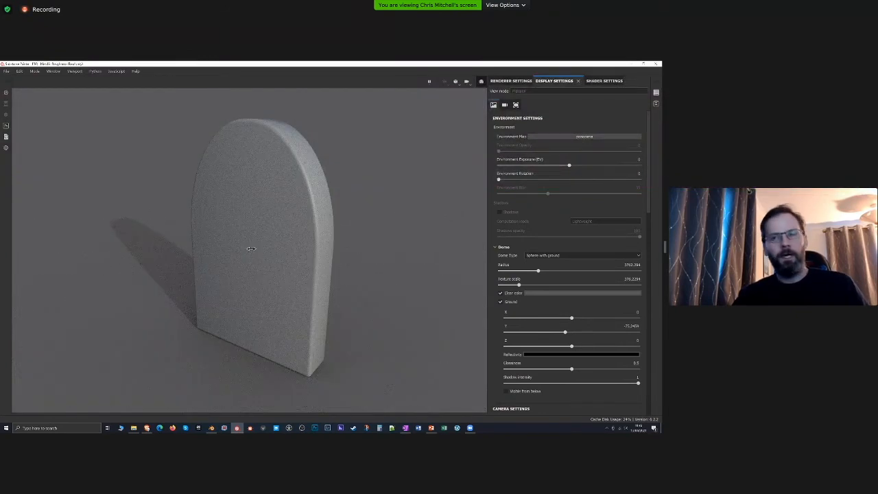
right_click_drag(286, 249, 403, 223, "shift")
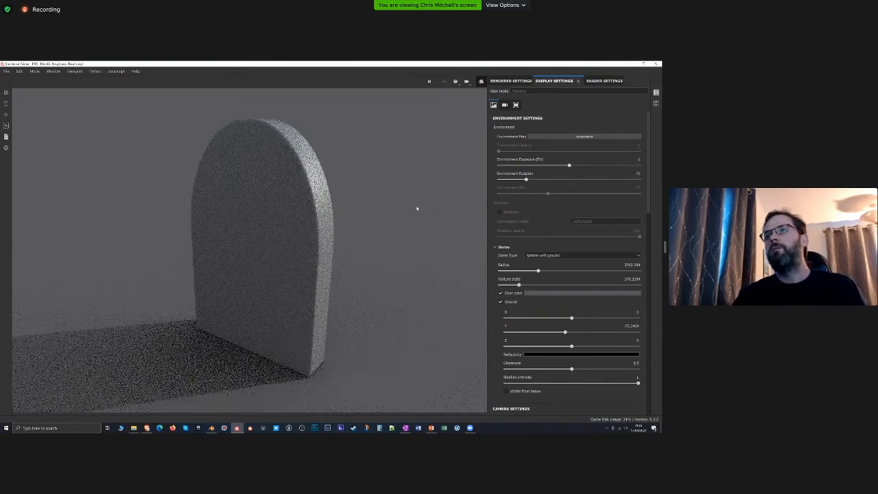
key("F10")
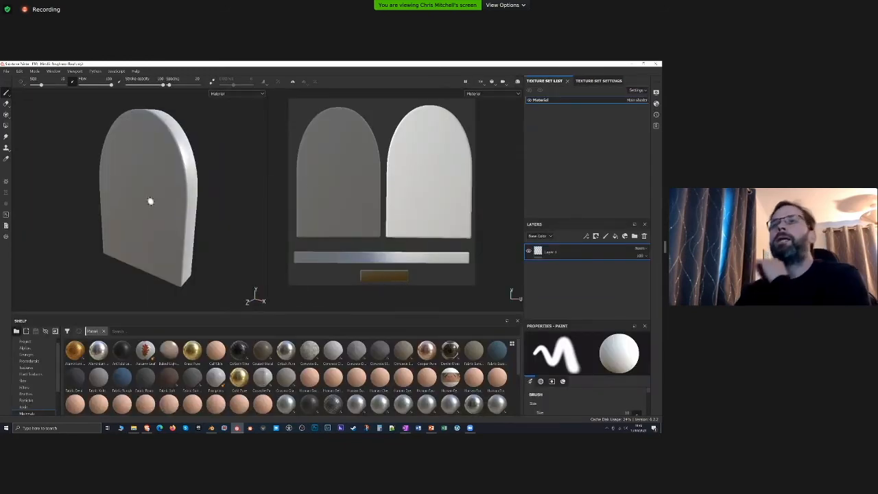
left_click_drag(151, 201, 161, 198, "alt")
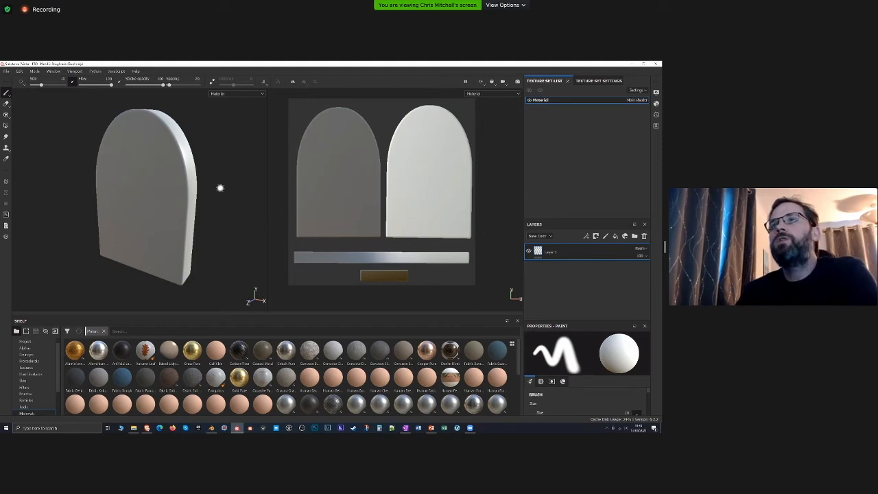
Remove the Metallic channel from the gravestone's texture set and check which other channels could be added
left_click(600, 81)
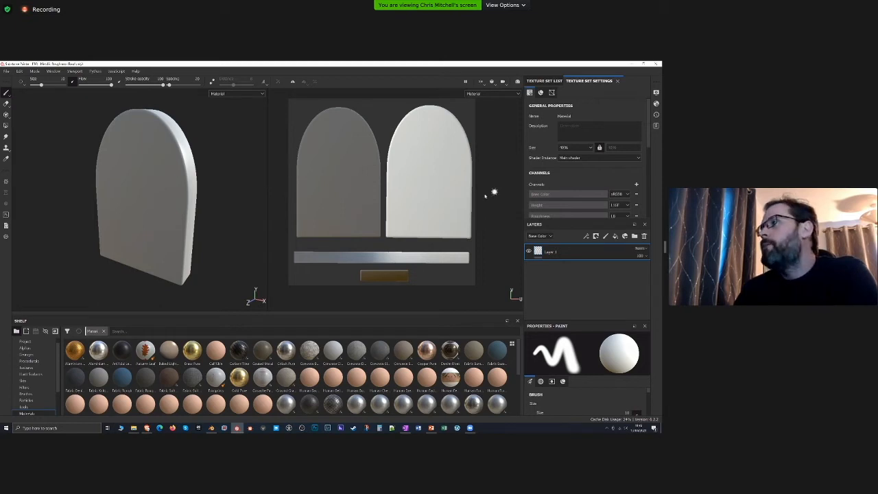
scroll(586, 177, "down", 2)
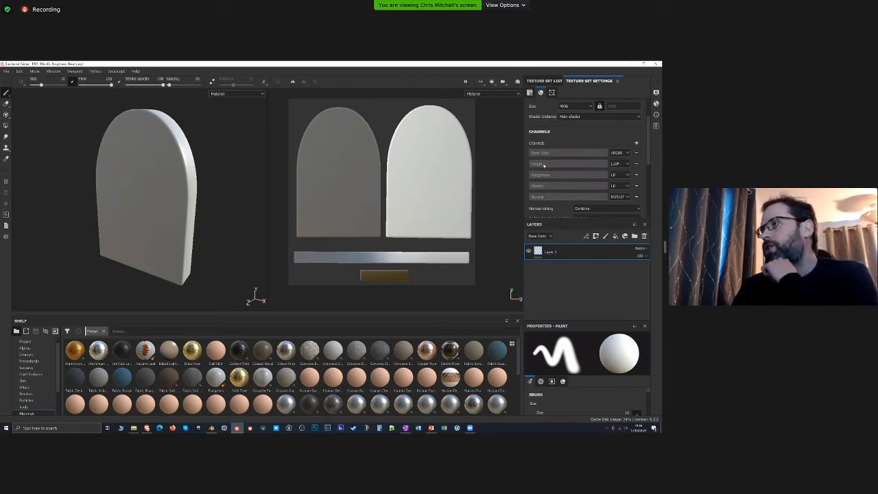
left_click(636, 185)
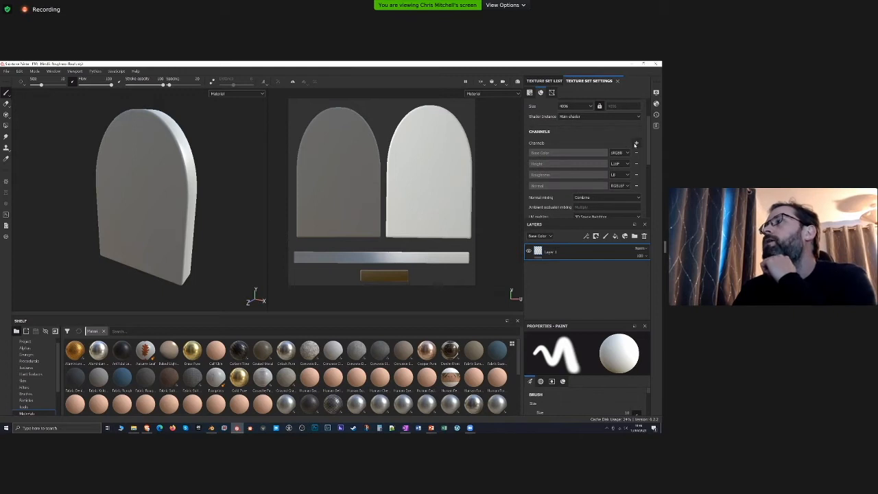
left_click(636, 143)
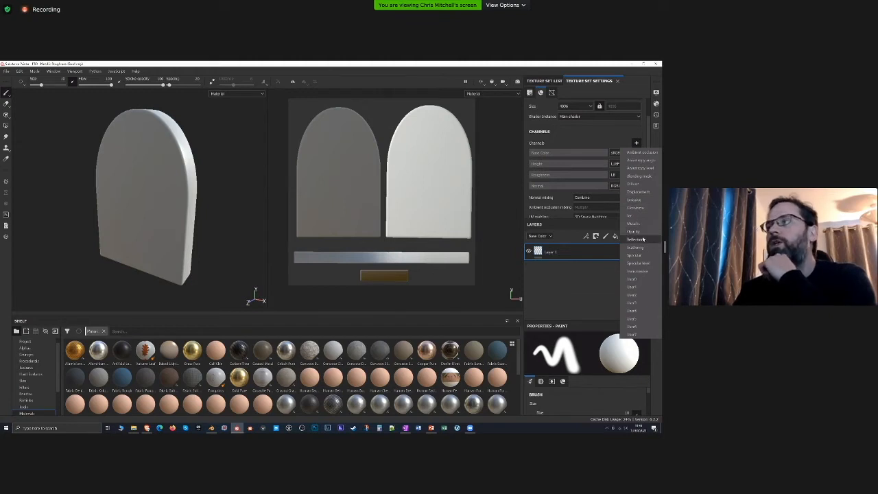
left_click(566, 137)
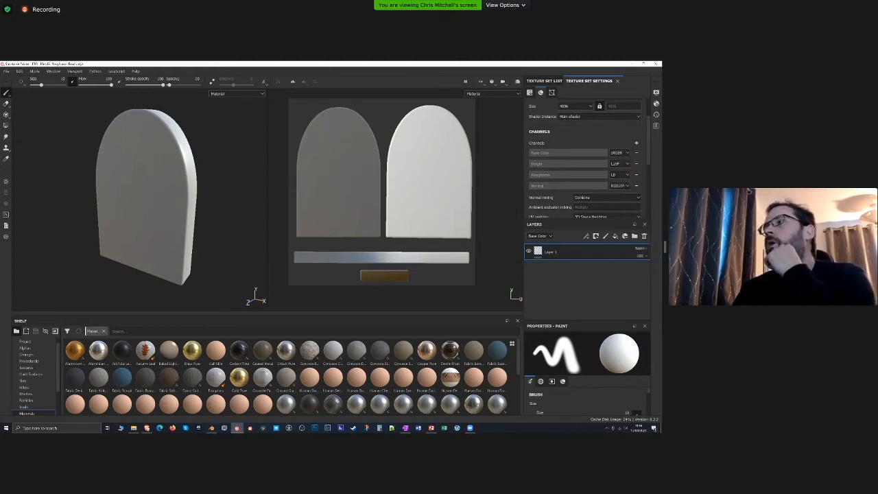
Begin a mesh map bake with the output size set to 4096 and Apply Diffusion enabled
scroll(563, 157, "down", 5)
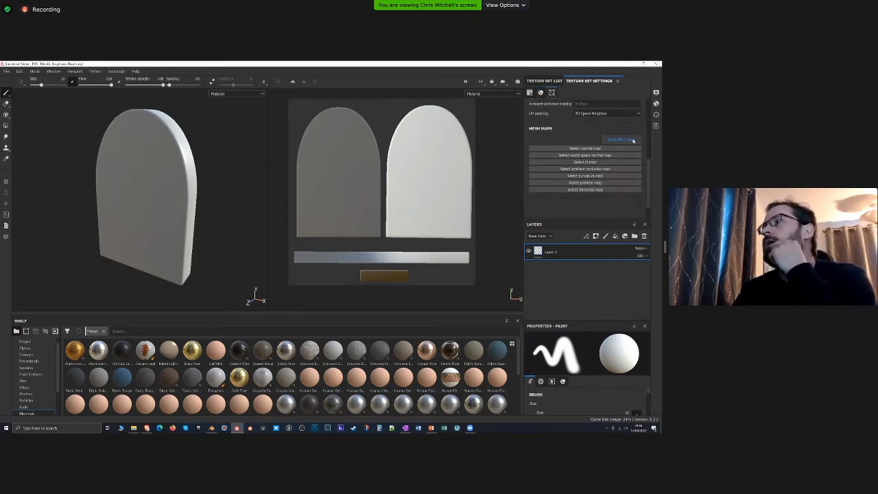
left_click(633, 141)
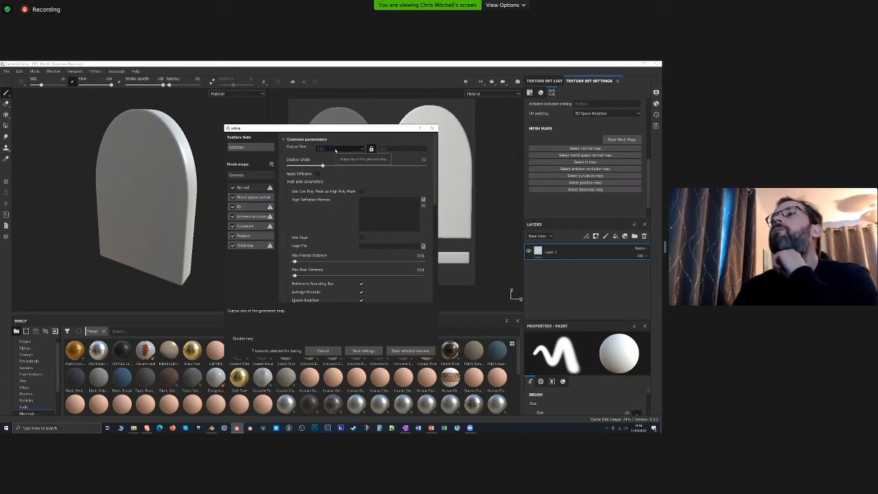
left_click(336, 149)
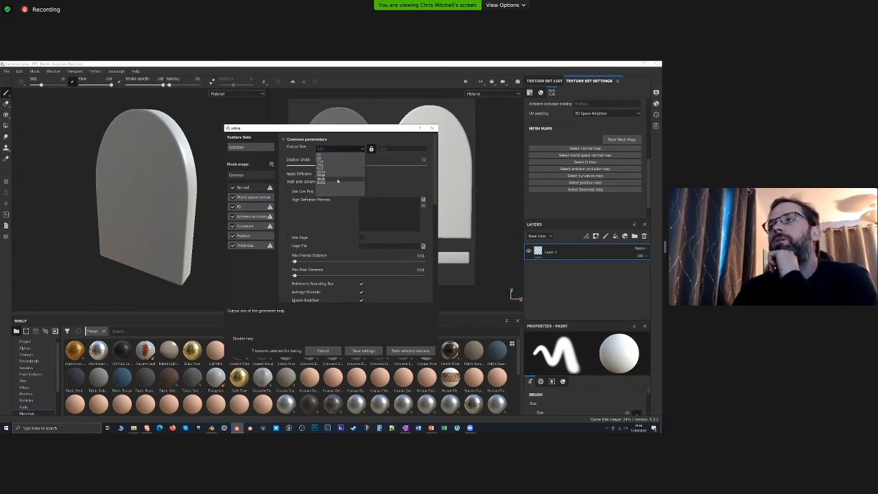
left_click(338, 180)
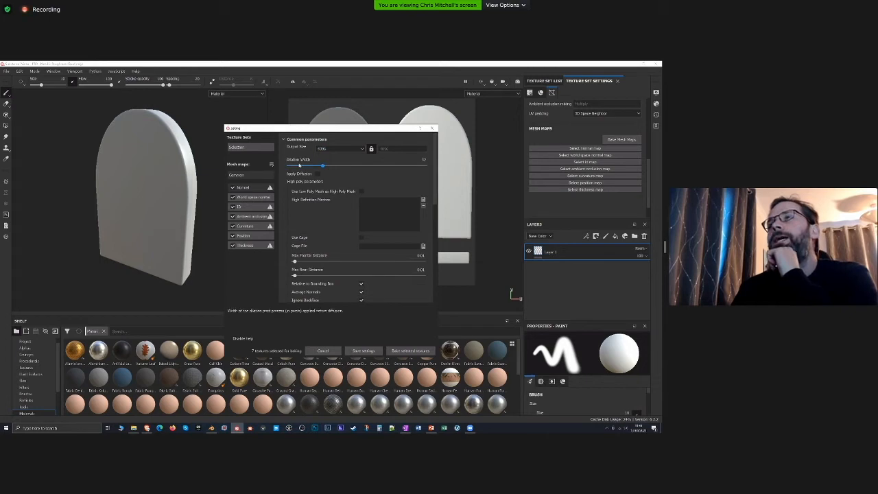
left_click(316, 174)
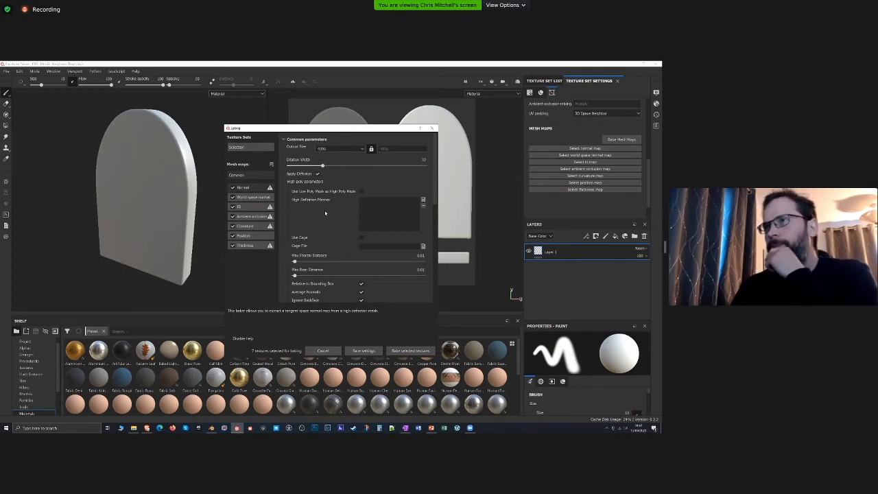
Load the exported high-poly gravestone file Grave_HP as the high definition mesh for baking
scroll(325, 214, "down", 1)
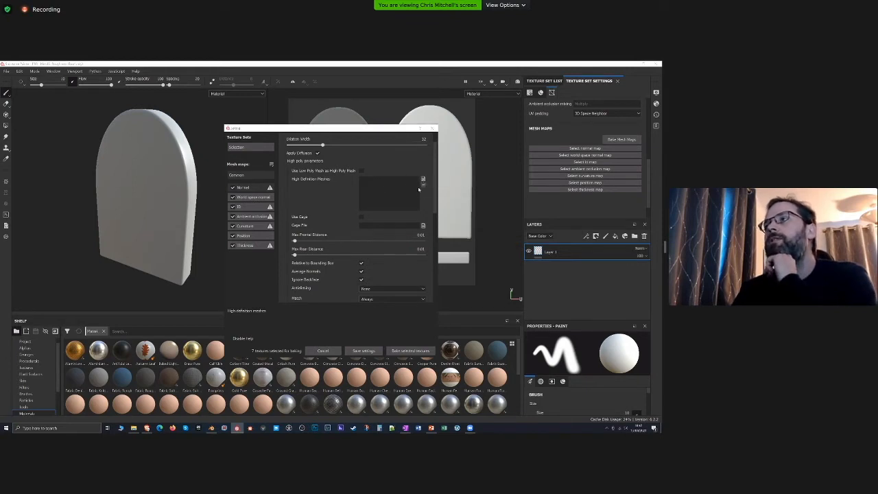
left_click(422, 179)
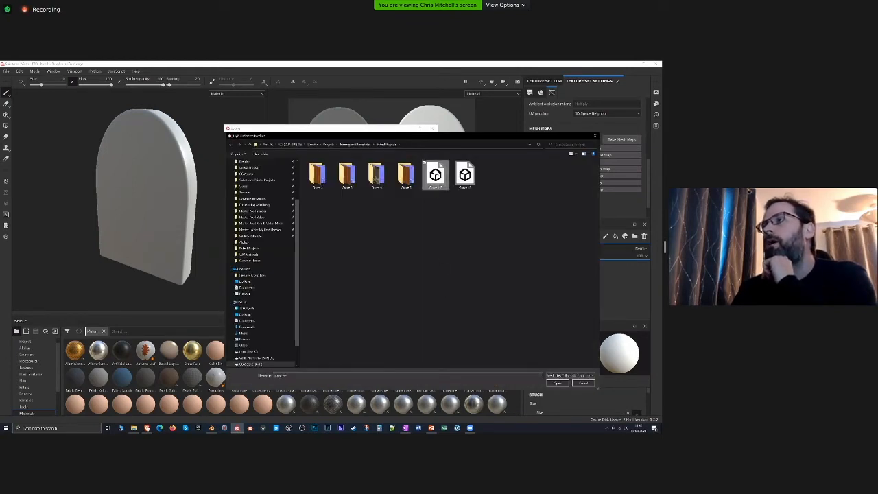
left_click(557, 384)
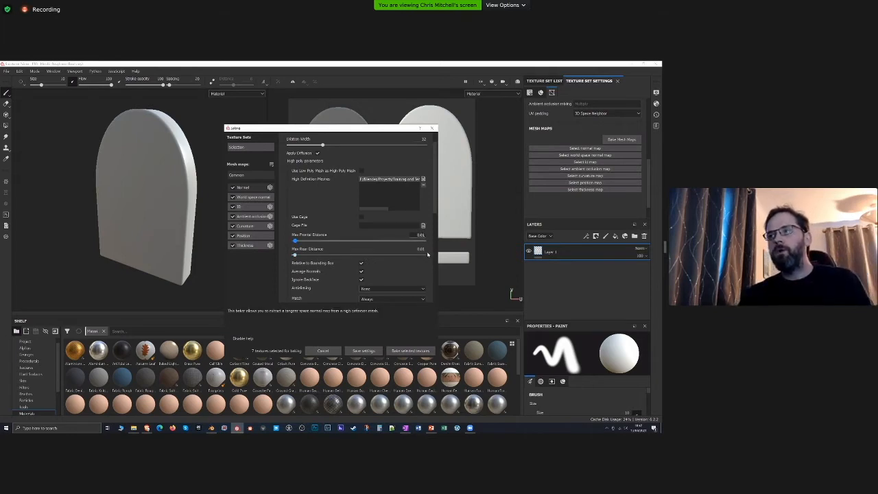
Set the max frontal and max rear distances to 0.03 and the antialiasing to Subsampling 2x2 for the bake
key("BackSpace")
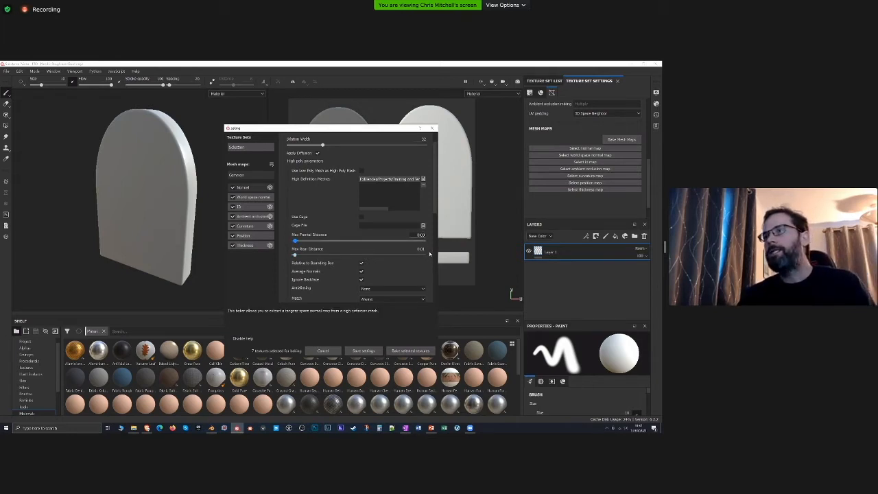
left_click(423, 250)
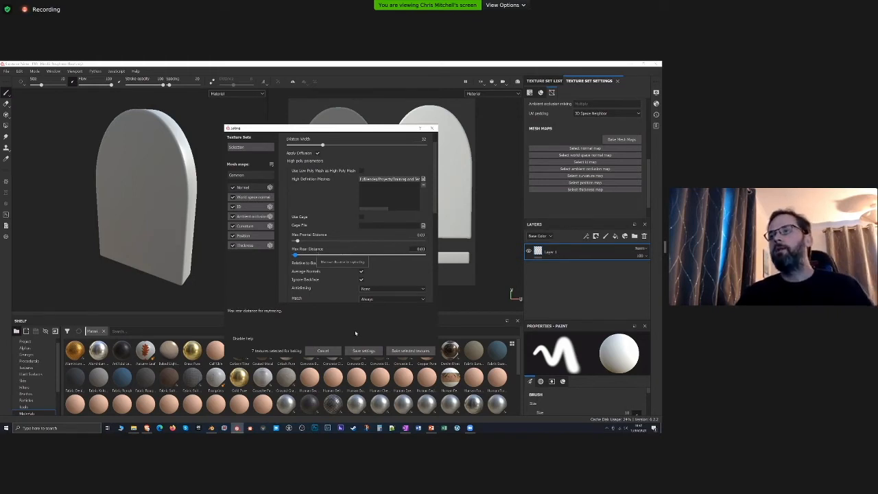
scroll(327, 275, "down", 1)
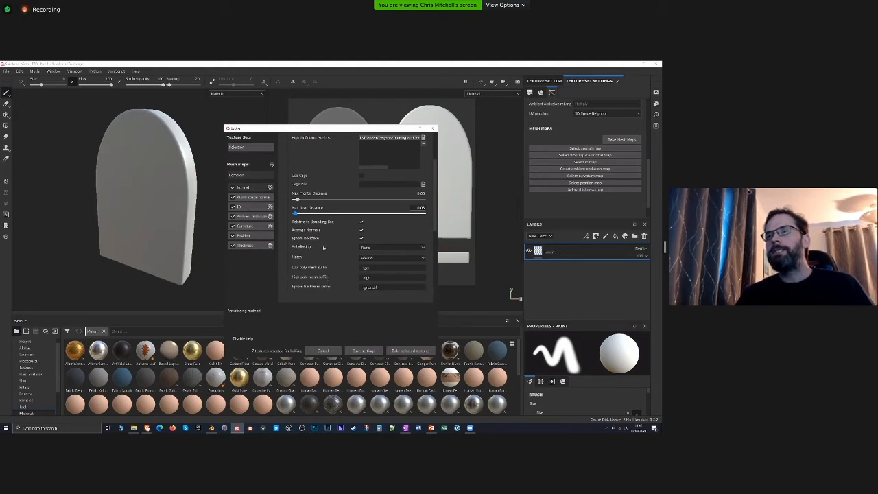
left_click(372, 249)
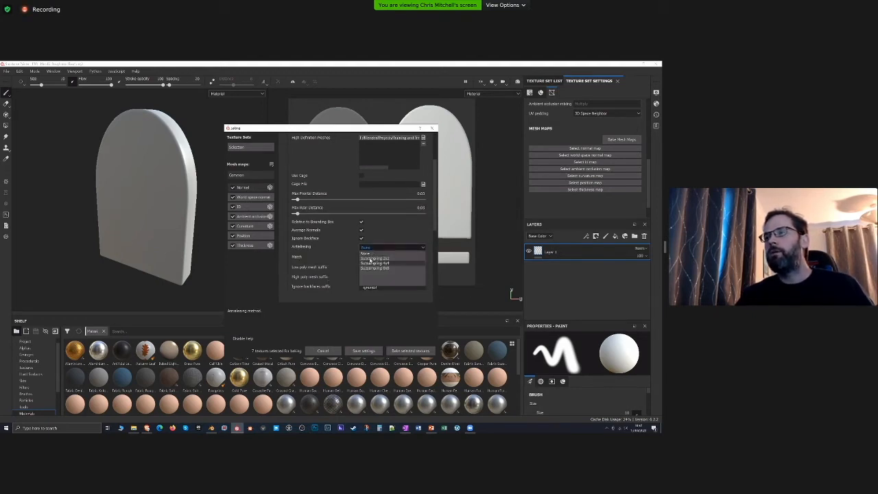
left_click(371, 259)
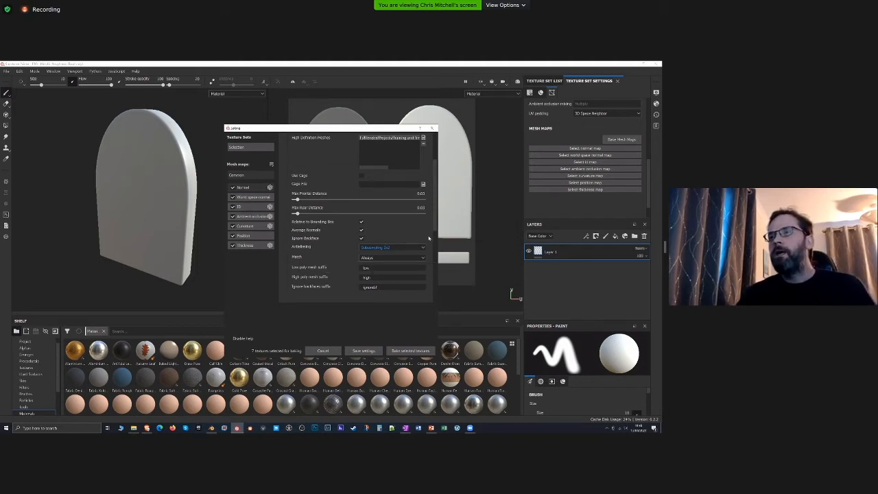
scroll(432, 198, "up", 3)
scroll(432, 198, "down", 3)
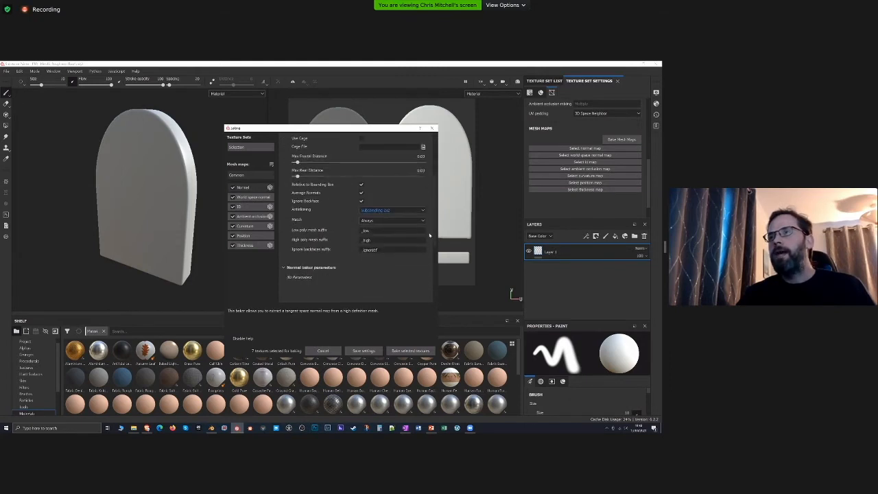
scroll(428, 193, "up", 3)
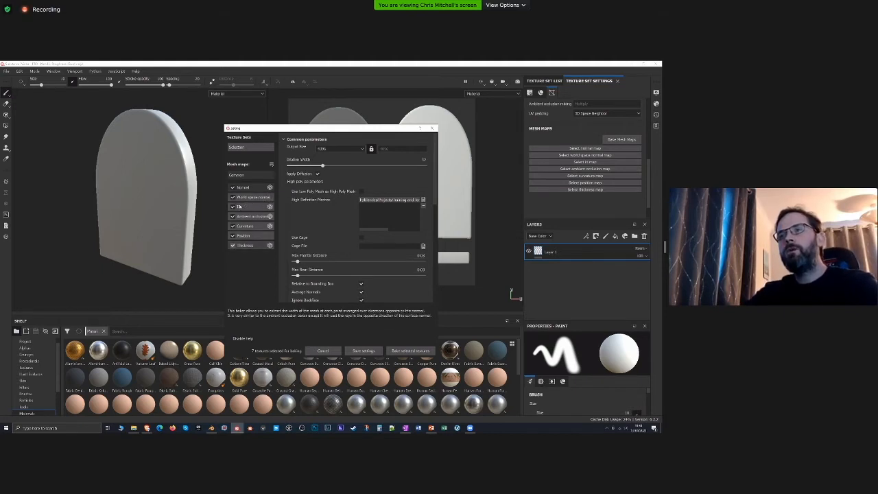
Exclude the ID and Thickness maps, and bake the remaining mesh maps from the high-poly gravestone
left_click(233, 207)
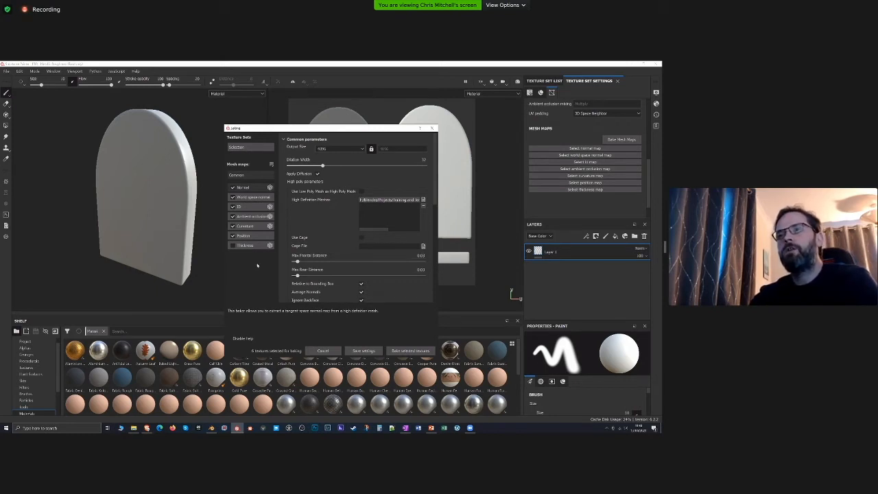
left_click(232, 208)
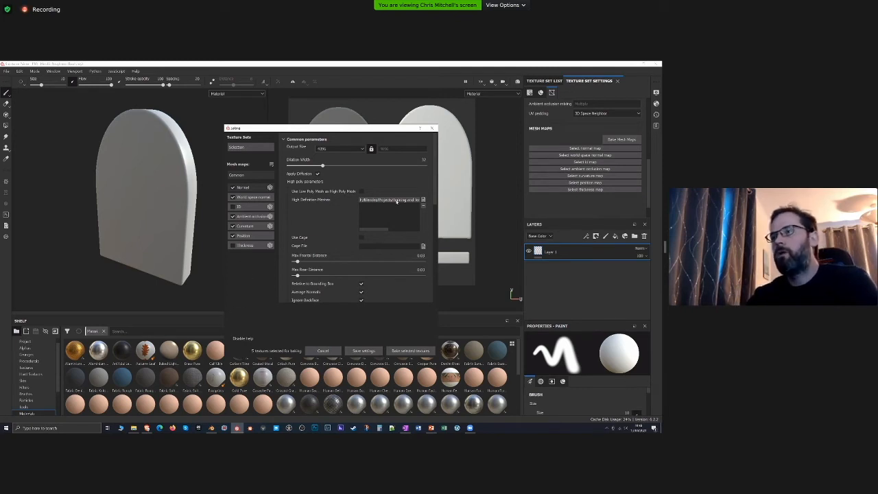
left_click(411, 351)
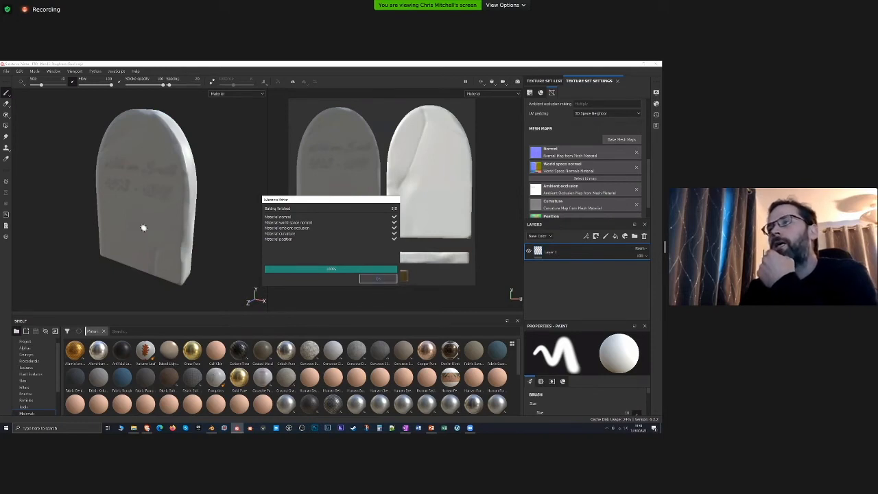
left_click(378, 278)
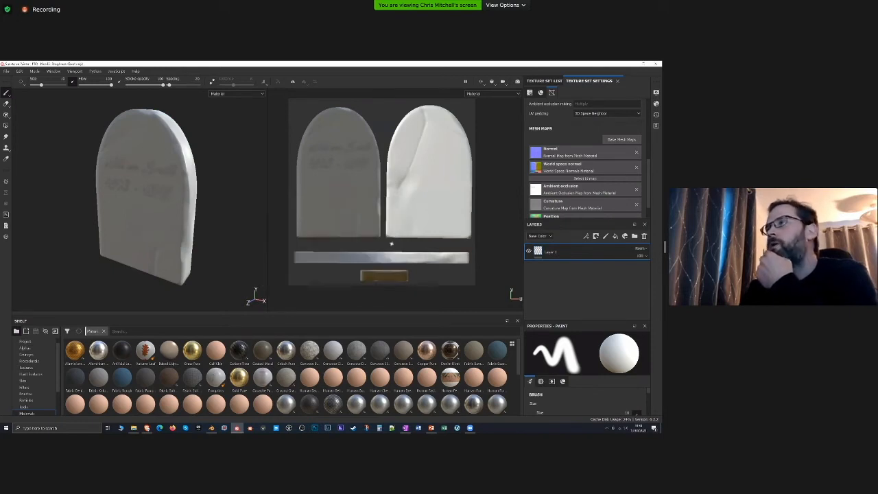
Reopen the baking settings, remove the high definition mesh, and leave only the ID map selected for baking
left_click(620, 139)
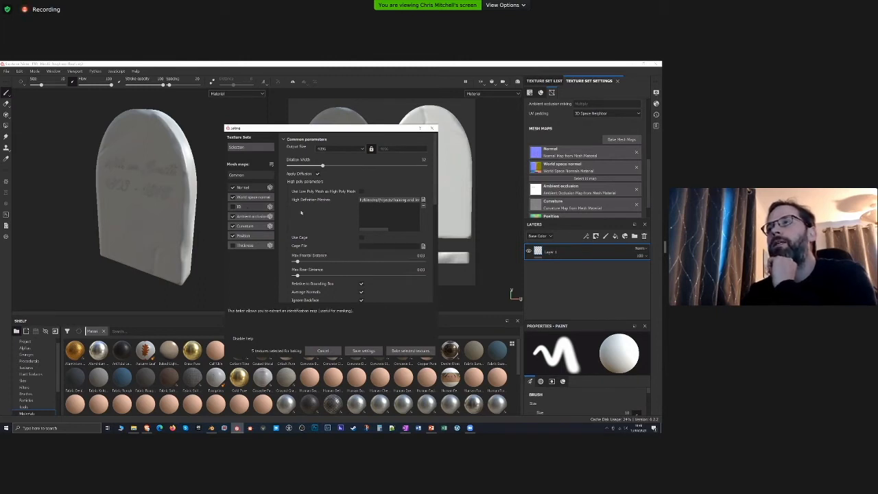
left_click(422, 206)
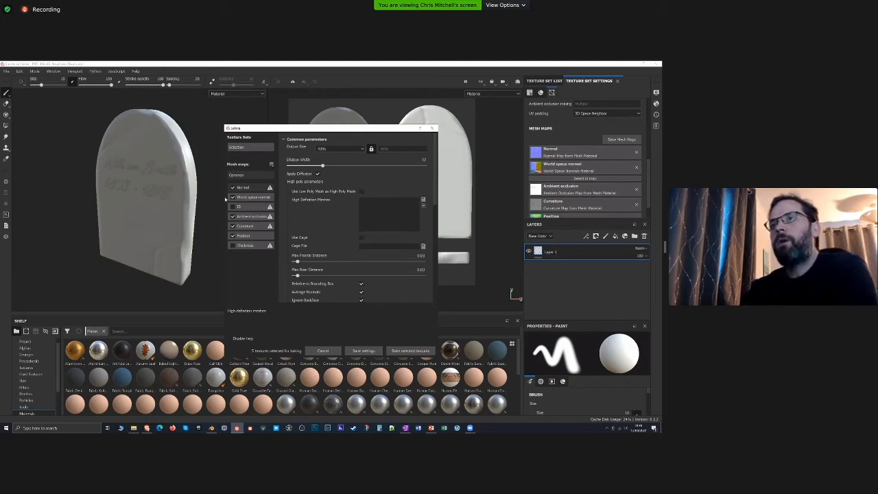
left_click(233, 188)
left_click(232, 197)
left_click(232, 217)
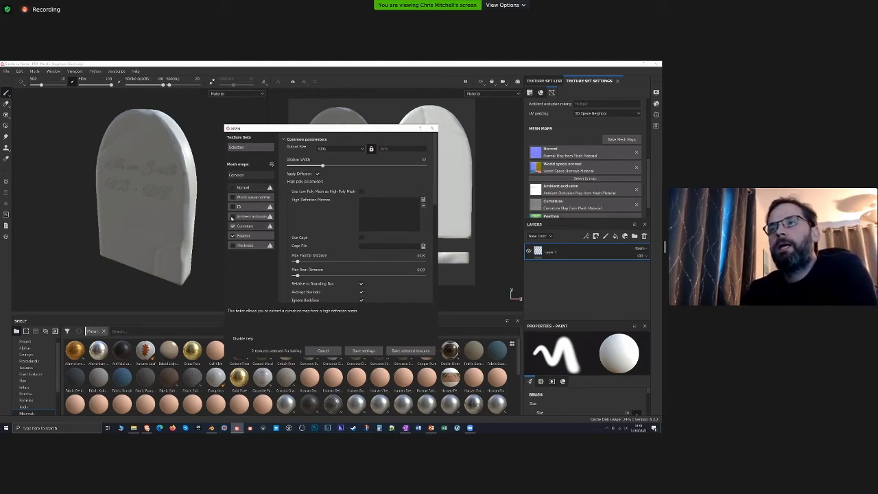
left_click(233, 227)
left_click(232, 236)
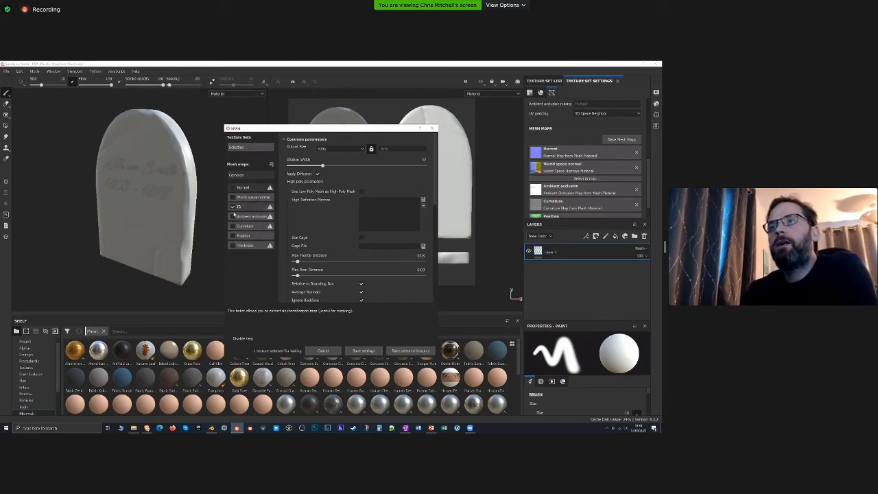
Set the ID baker's color source to Vertex Color and bake the ID map
left_click(232, 207)
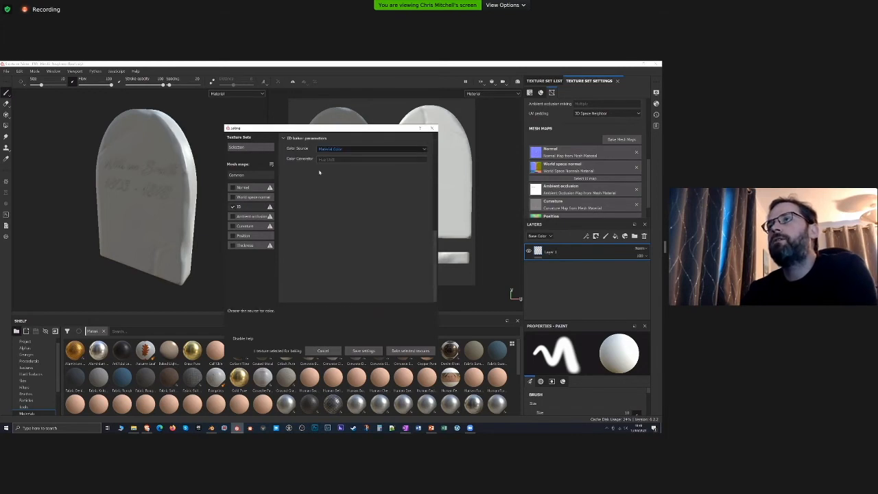
left_click(329, 150)
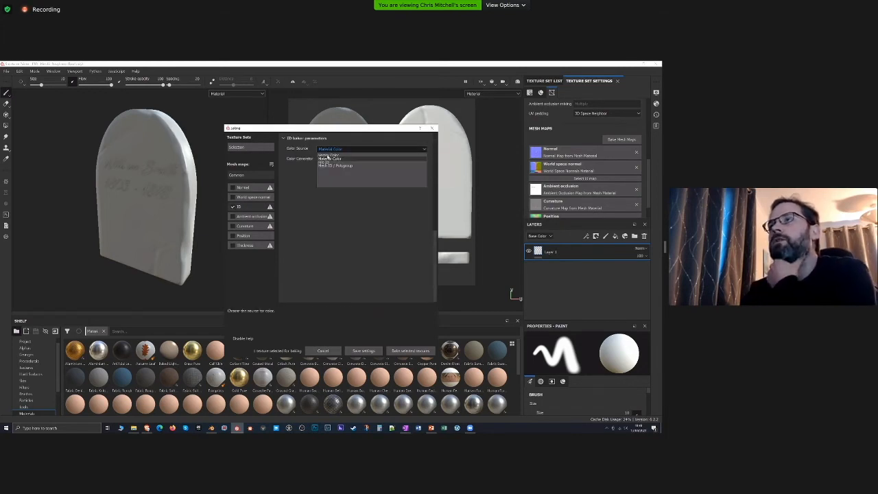
left_click(328, 155)
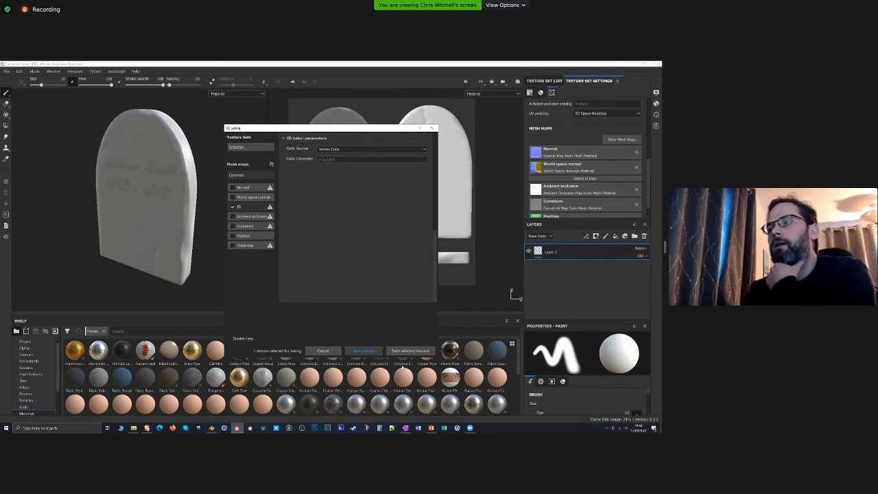
left_click(410, 352)
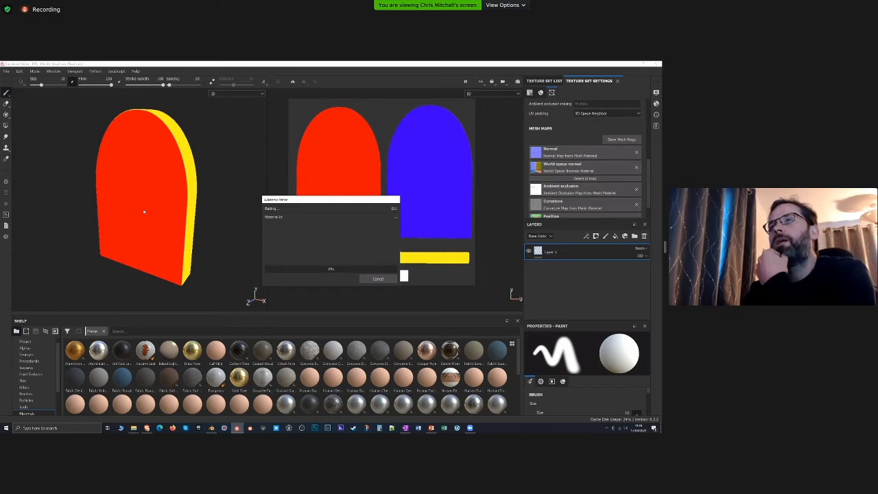
left_click(374, 279)
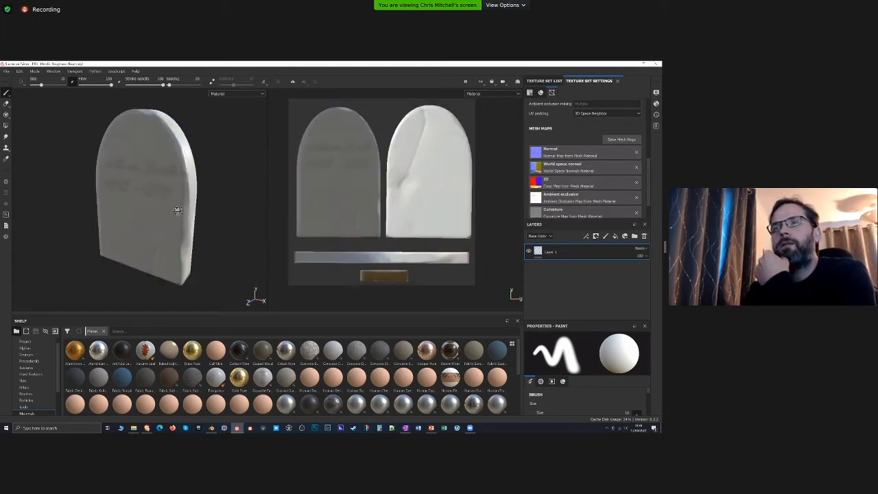
Inspect the baked gravestone's front and side surfaces, and show the texture set list
left_click_drag(178, 210, 171, 211, "alt")
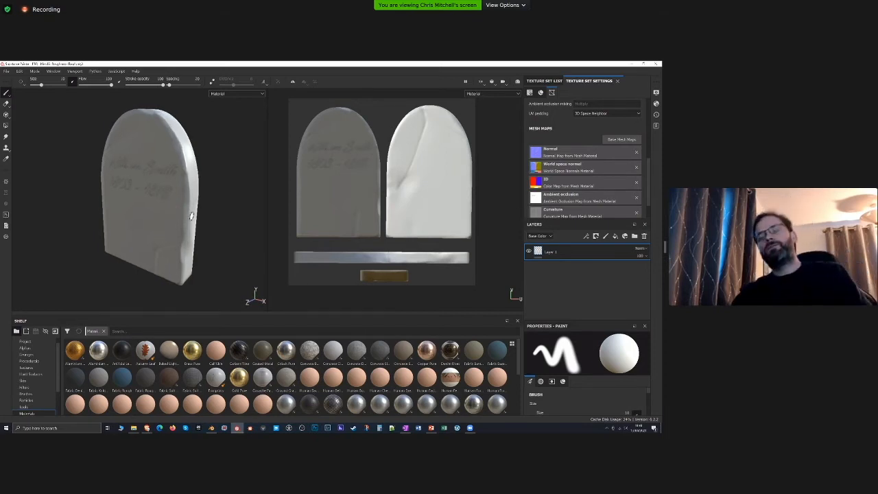
left_click_drag(119, 204, 73, 193, "alt")
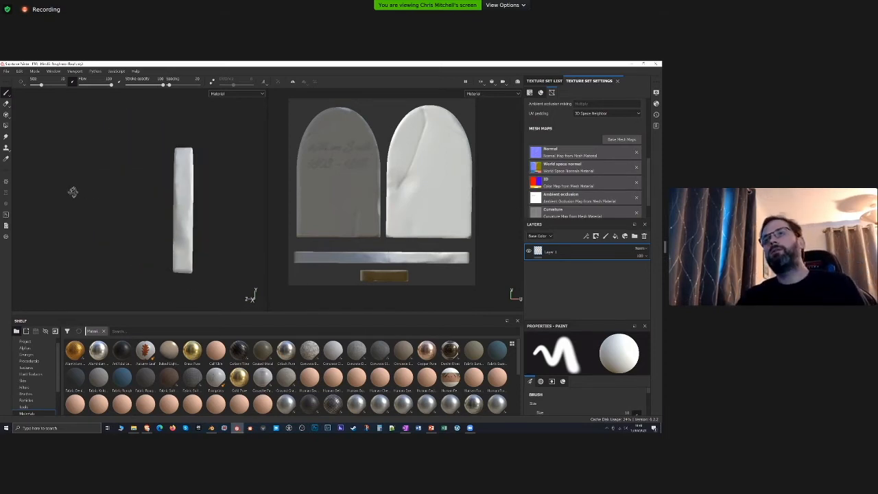
left_click_drag(217, 196, 266, 200, "alt")
left_click(544, 81)
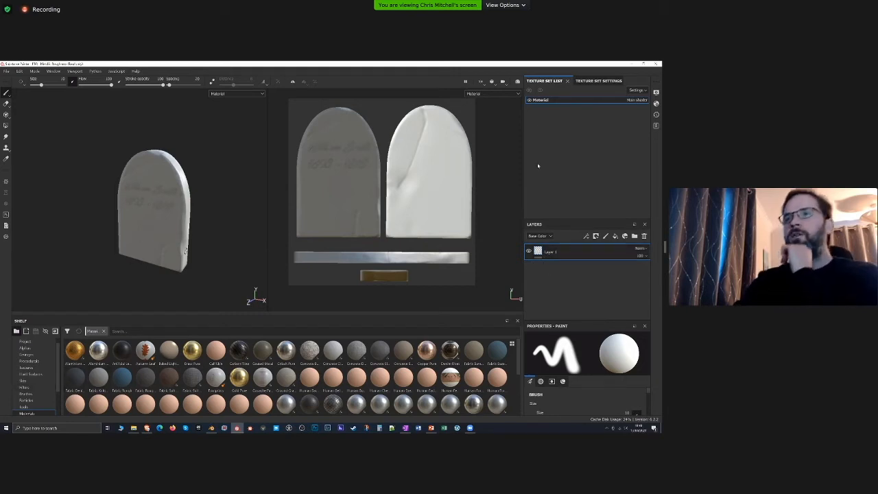
left_click_drag(180, 226, 182, 228, "alt")
scroll(177, 237, "up", 4)
scroll(189, 229, "down", 1)
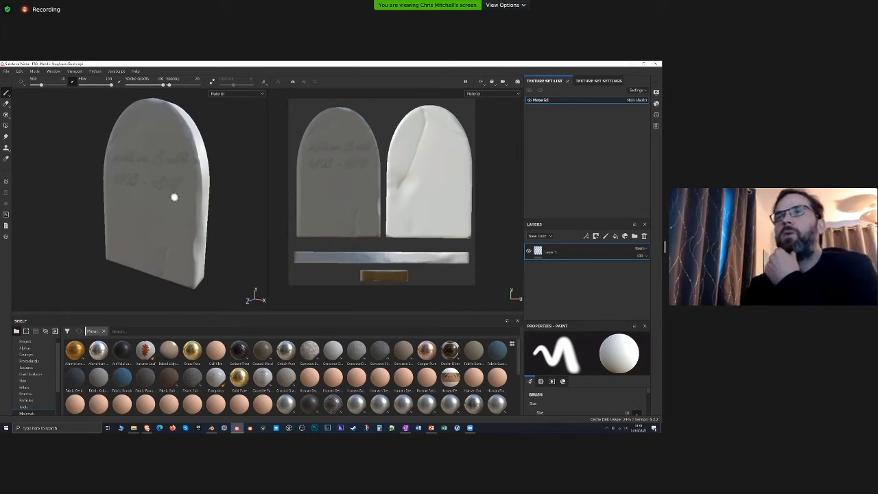
Search the smart materials for "rock" and apply the Rock with Lichen material to the gravestone
scroll(34, 387, "down", 3)
scroll(34, 377, "down", 2)
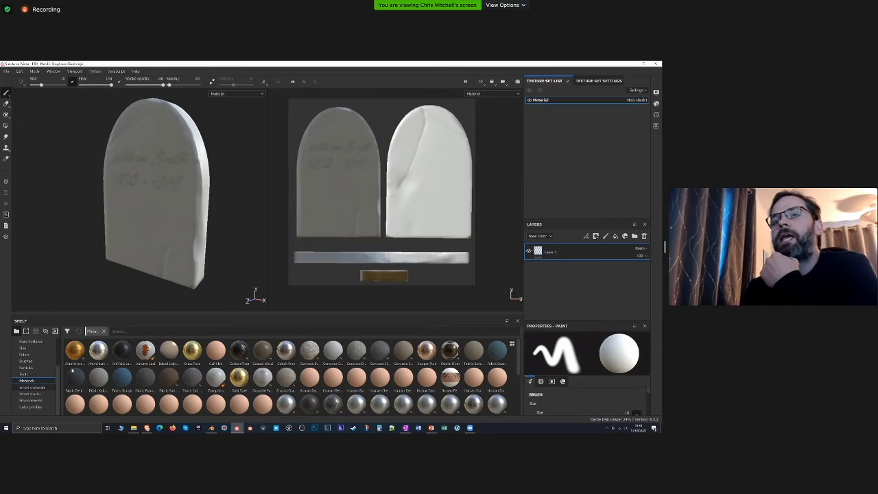
left_click(32, 387)
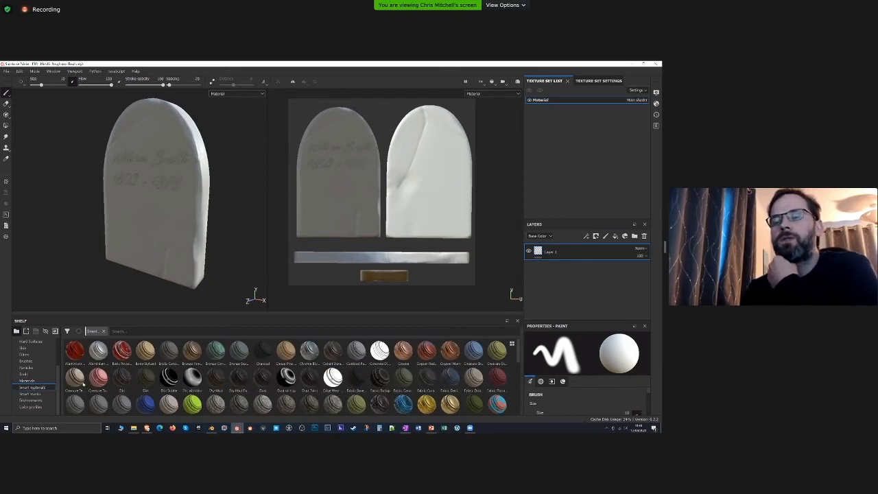
mouse_move(96, 391)
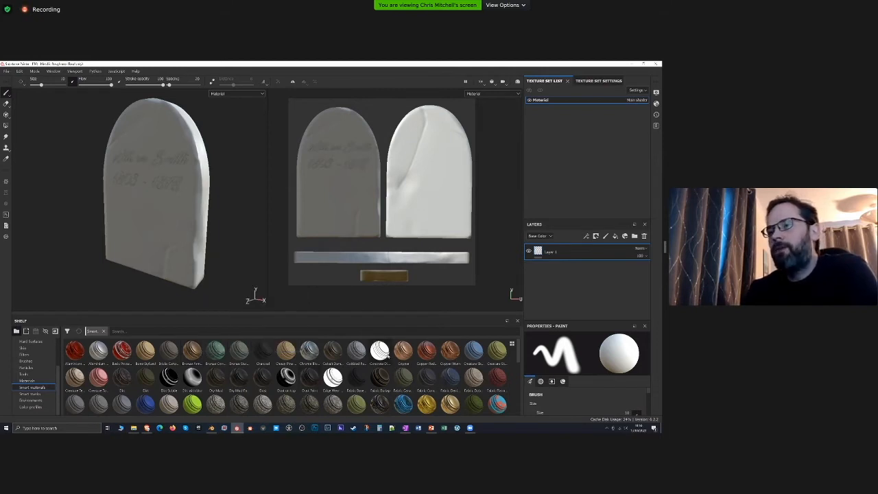
mouse_move(239, 347)
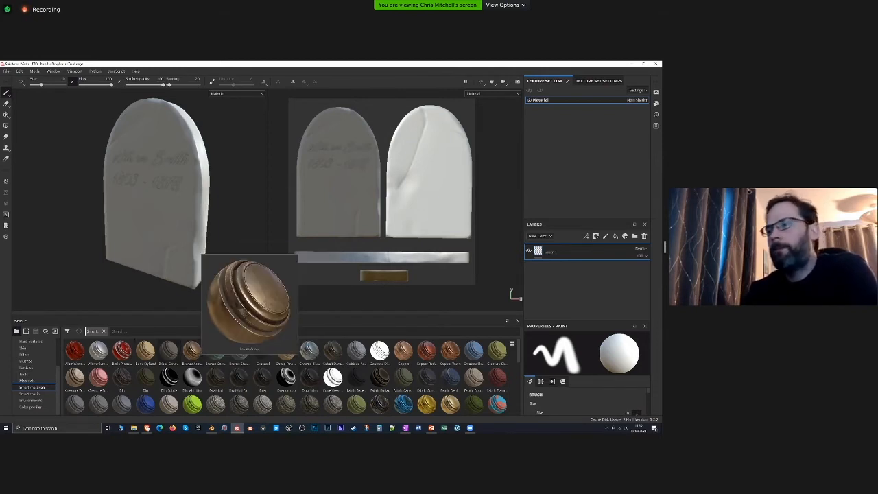
type("rock")
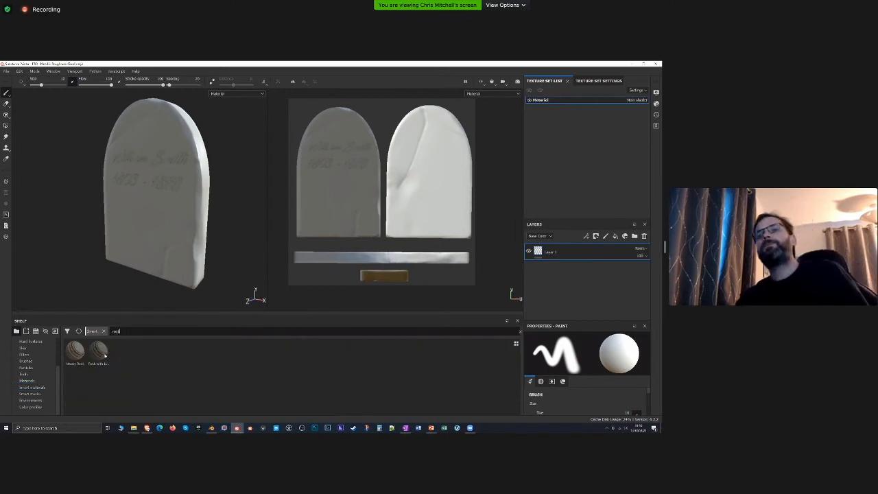
mouse_move(103, 356)
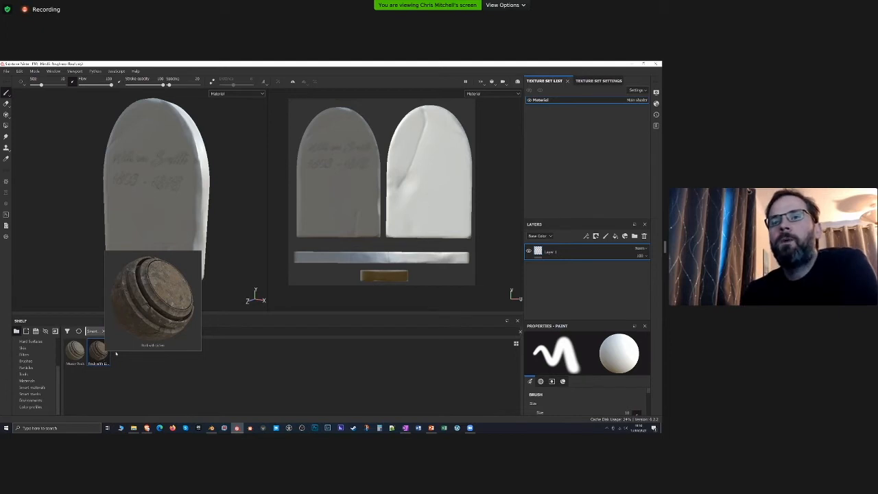
left_click_drag(116, 353, 143, 304)
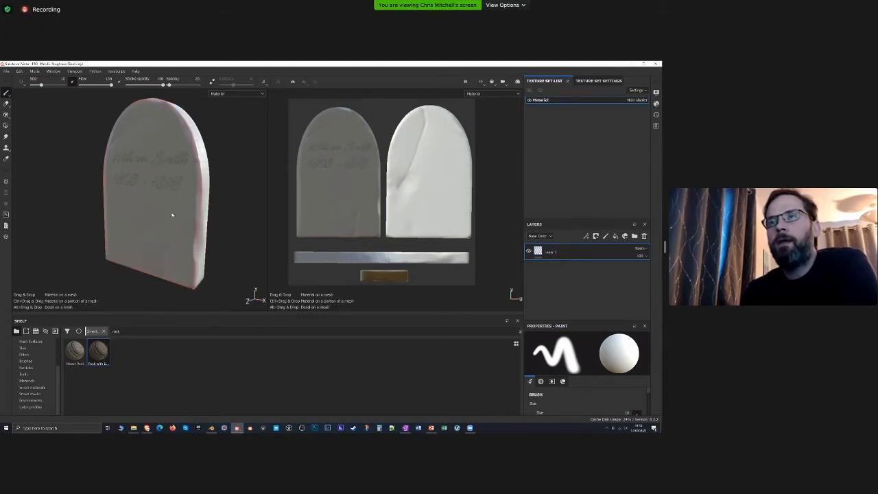
left_click_drag(172, 215, 174, 210)
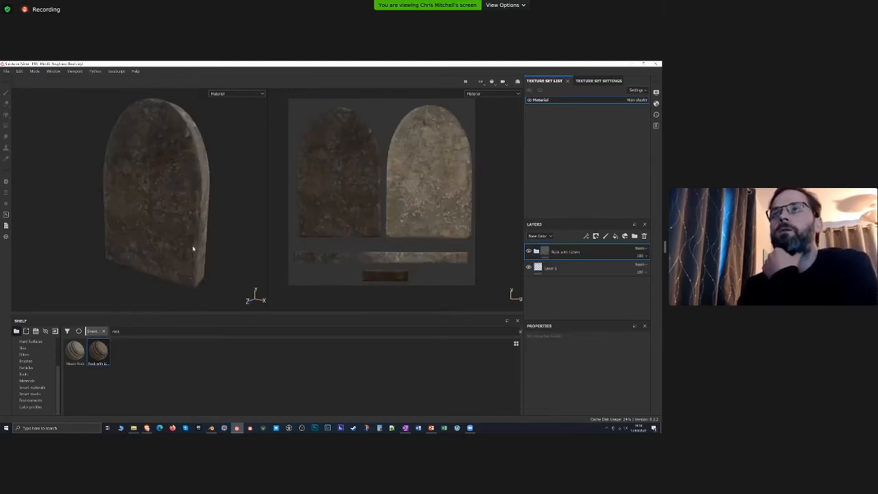
Rotate the environment lighting and examine the lichen rock material on the gravestone's front face and side edge
left_click_drag(193, 249, 182, 229, "alt")
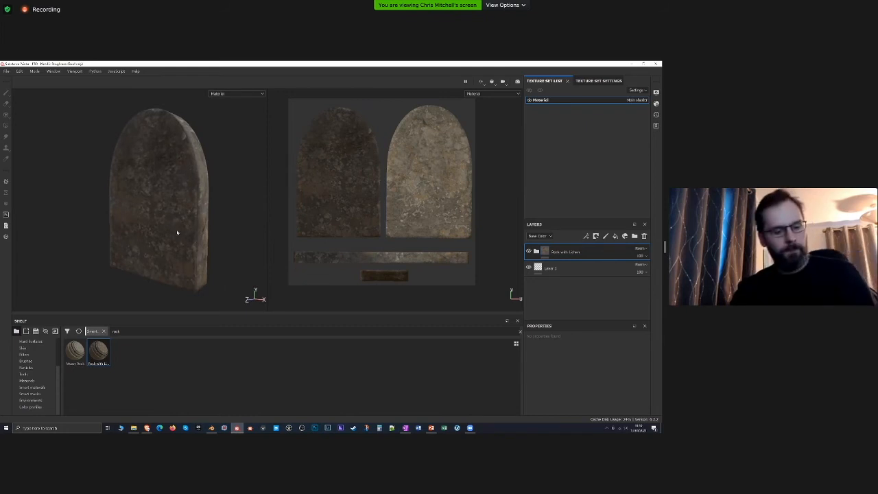
right_click_drag(177, 233, 156, 224, "shift")
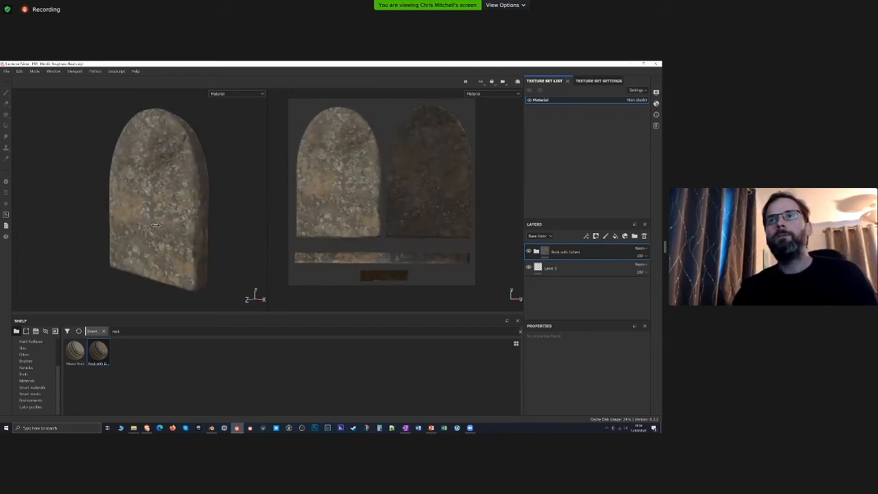
left_click_drag(158, 225, 148, 196, "alt")
scroll(148, 196, "up", 3)
scroll(143, 195, "up", 3)
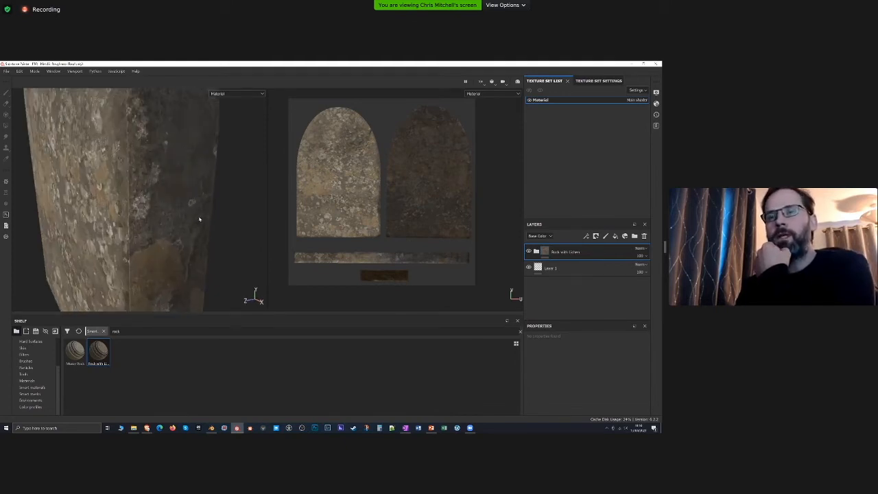
scroll(199, 219, "down", 6)
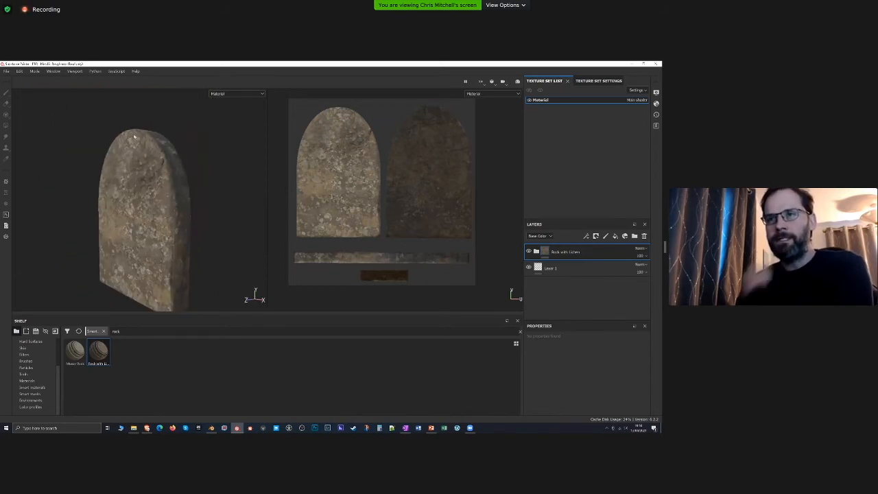
left_click_drag(134, 136, 180, 242, "alt")
Set the fill inside the Rock with Lichen folder to tri-planar projection with a hardness of 0
left_click(104, 331)
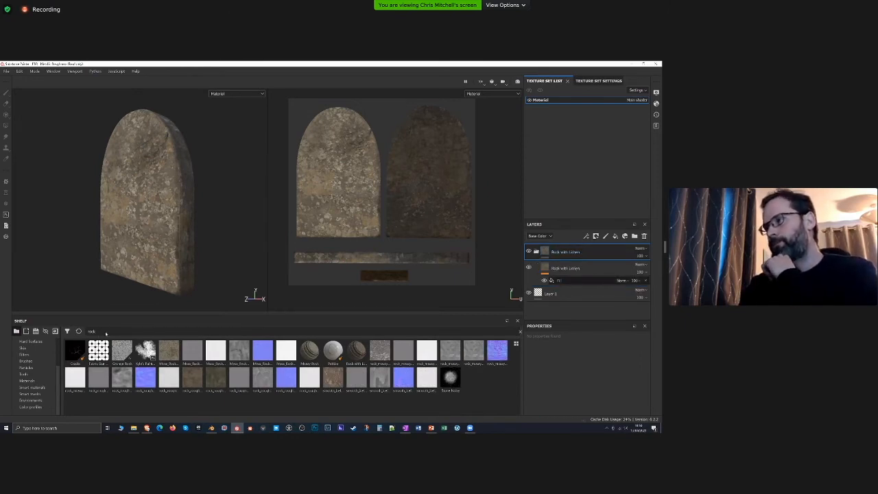
left_click(562, 280)
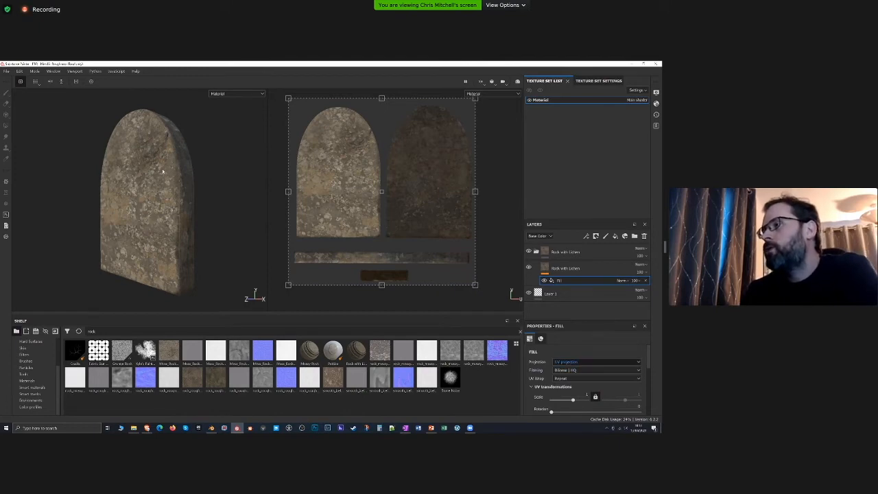
left_click(595, 362)
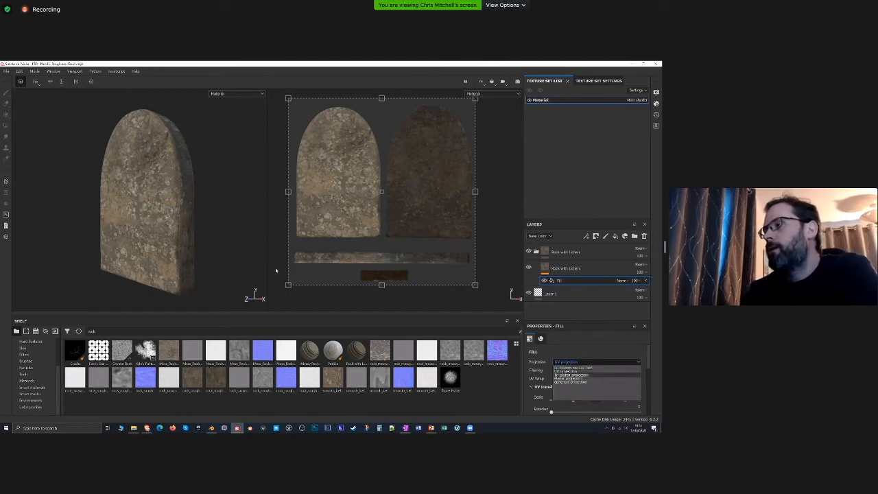
left_click(596, 374)
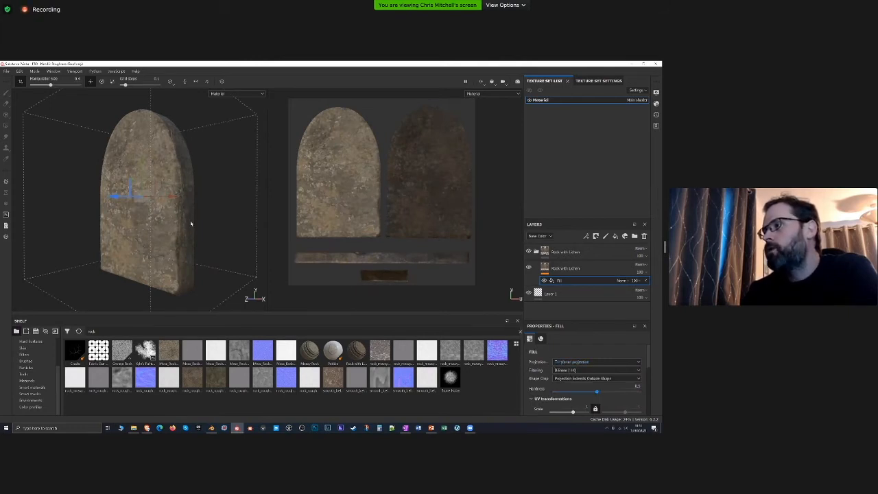
left_click_drag(587, 391, 554, 391)
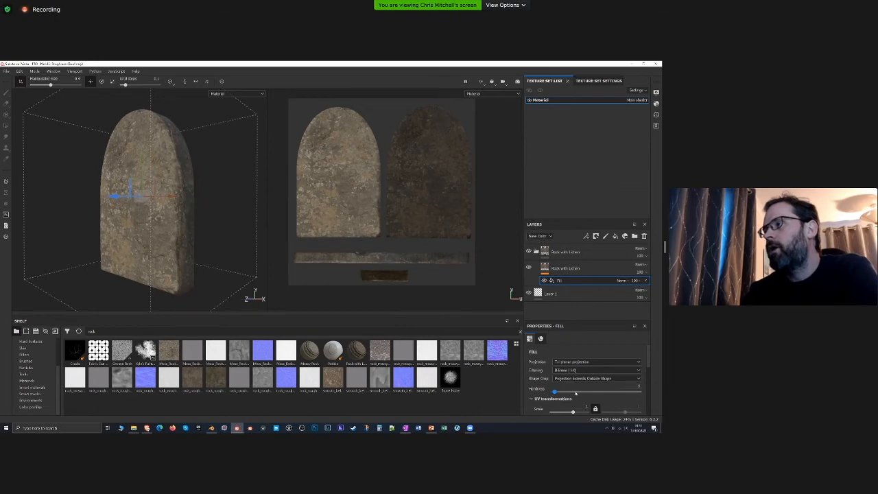
Examine how the tri-planar rock texture blends across the gravestone's rounded top and side edges
middle_click_drag(140, 202, 146, 220, "alt")
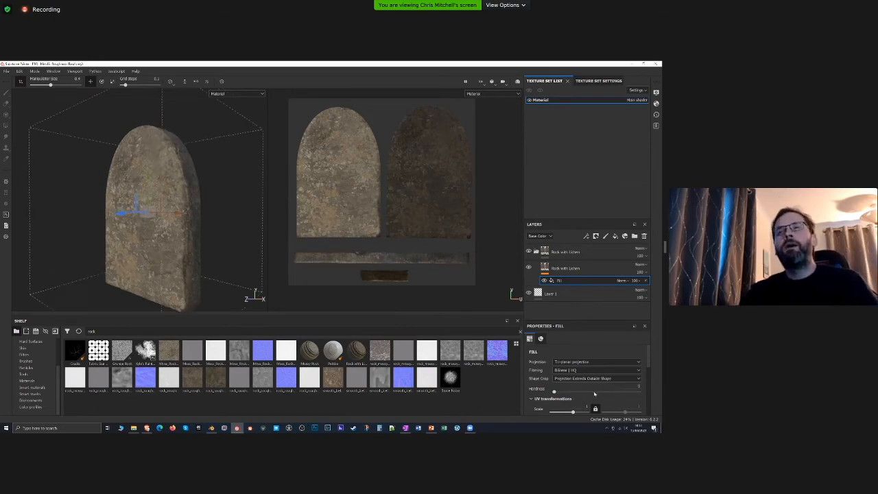
left_click_drag(158, 206, 129, 216, "alt")
scroll(172, 127, "up", 5)
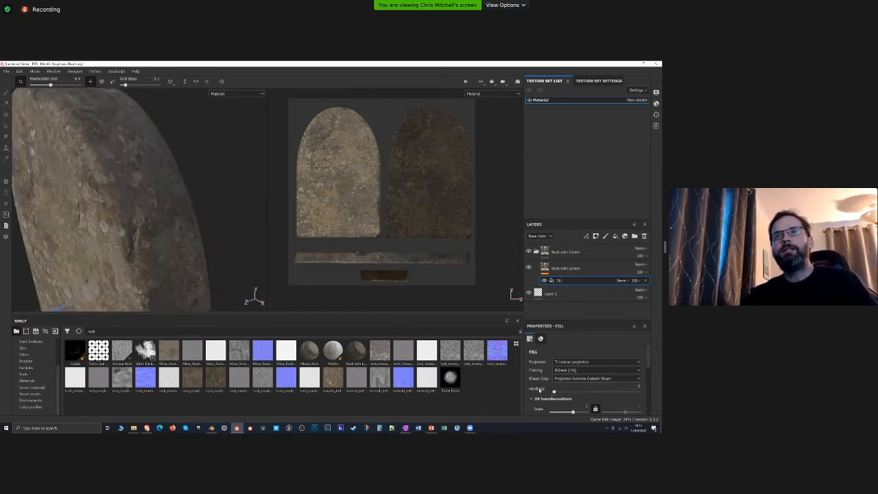
mouse_move(172, 171)
left_mouse_down("alt")
mouse_move(191, 174)
mouse_move(168, 149)
mouse_move(174, 135)
mouse_move(179, 161)
left_mouse_up("alt")
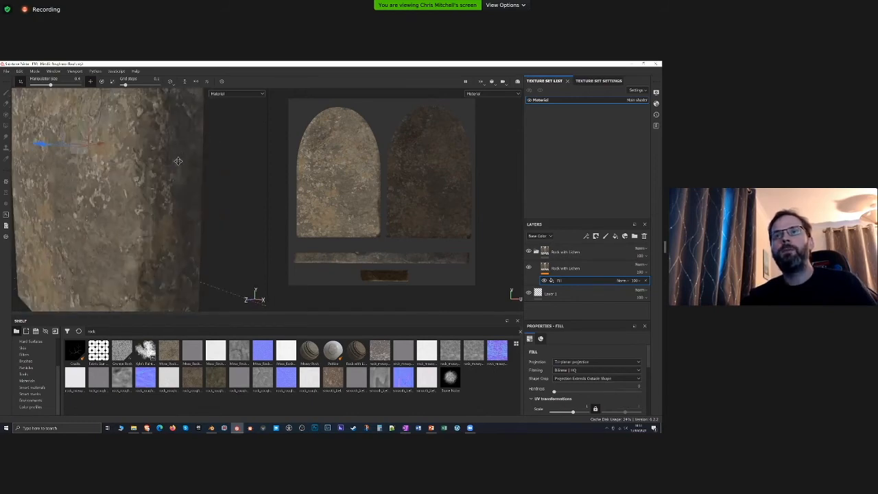
scroll(177, 189, "up", 3)
scroll(178, 190, "down", 6)
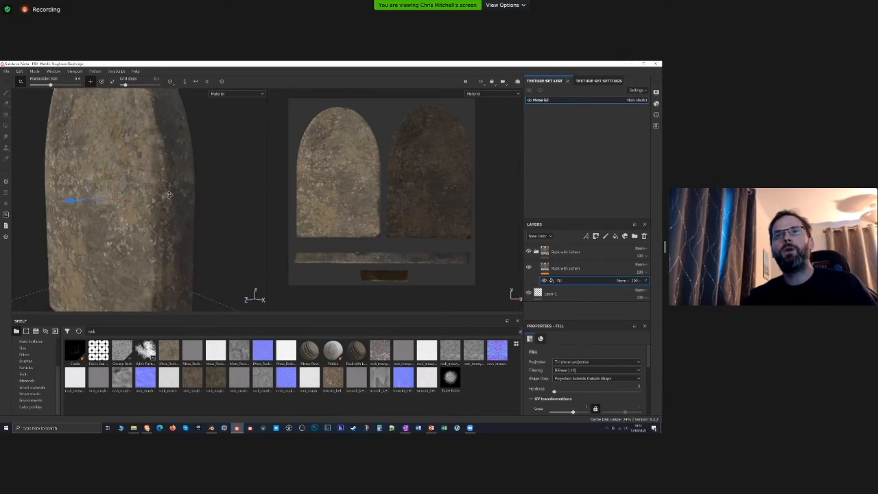
Try moving the tri-planar projection volume up and down along the gravestone, and undo the moves
left_click_drag(188, 113, 165, 161)
left_click_drag(108, 178, 108, 161)
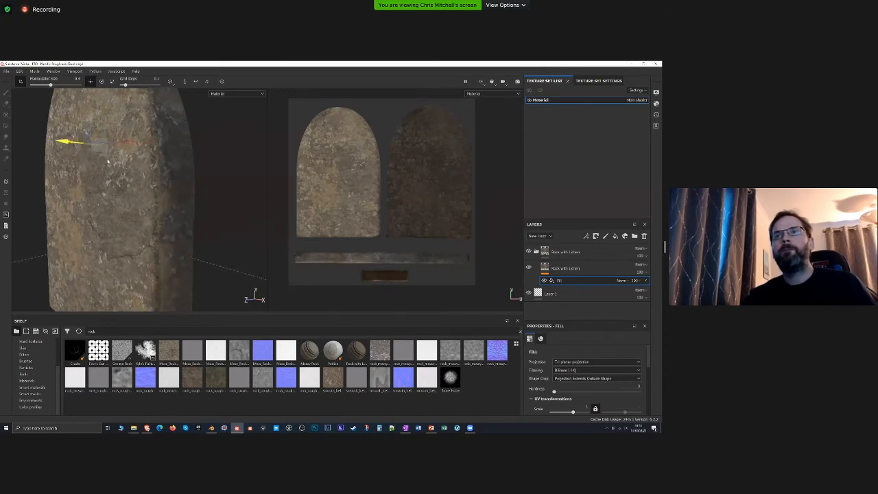
left_click_drag(106, 235, 104, 150)
key("ctrl+z")
key("ctrl+z")
key("ctrl+z")
key("ctrl+z")
key("ctrl+z")
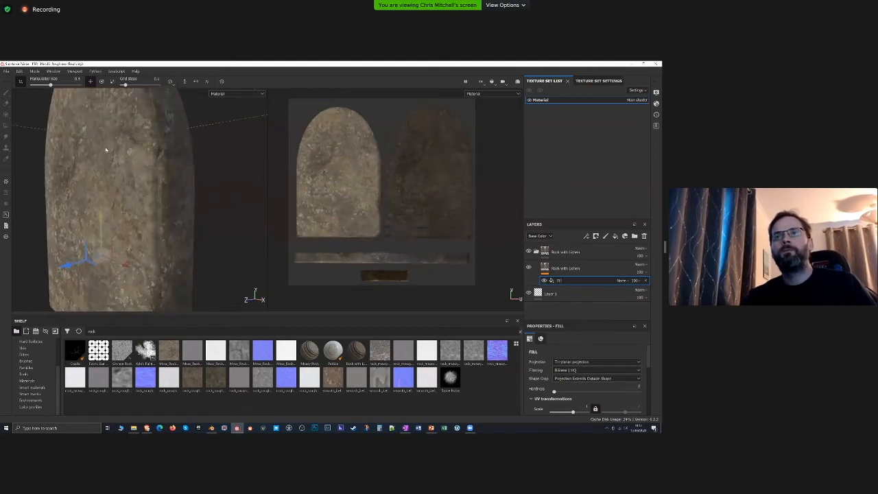
Move the fill's tri-planar projection volume along its Z axis toward the back of the gravestone
right_click_drag(66, 150, 101, 104, "alt")
right_click_drag(112, 271, 110, 222, "alt")
left_click_drag(110, 222, 116, 133, "alt")
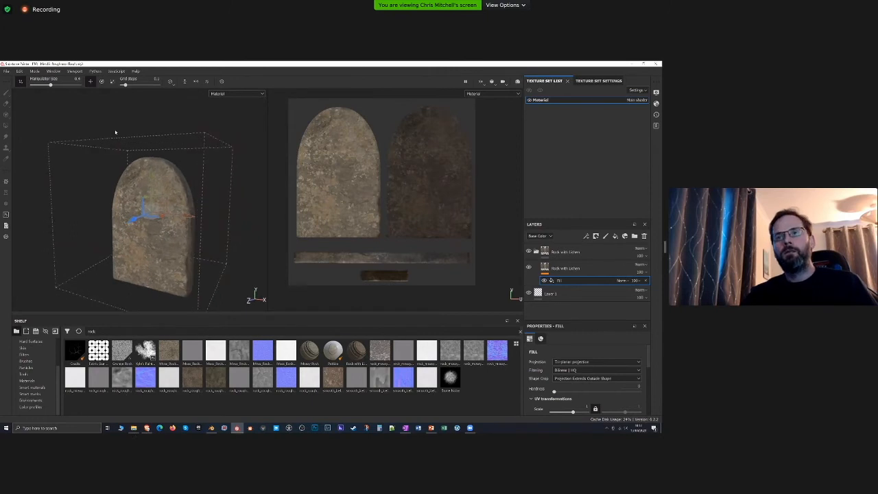
middle_click_drag(116, 134, 130, 63, "alt")
left_click_drag(157, 300, 163, 306, "alt")
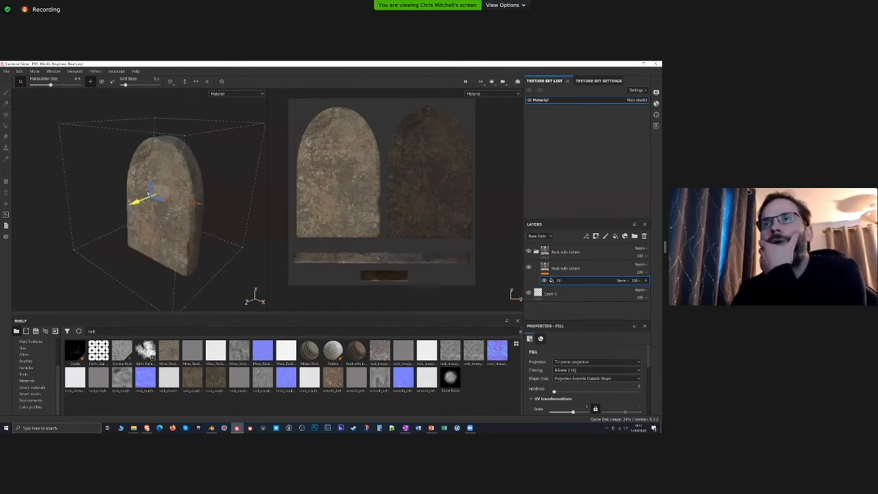
left_click_drag(137, 200, 184, 182)
right_click_drag(175, 196, 156, 230, "alt")
left_click_drag(168, 240, 198, 233, "alt")
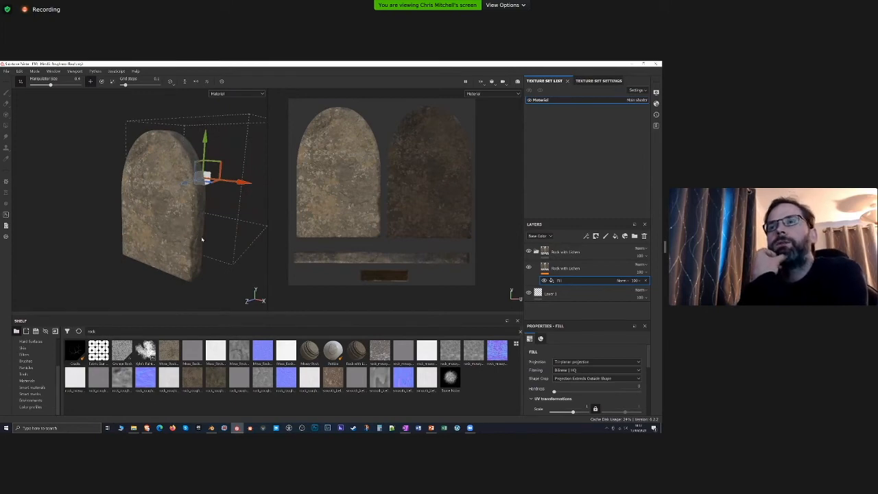
List the smart materials, and inspect the gravestone's ID mesh map in the viewport before returning to the Material view
left_click(31, 387)
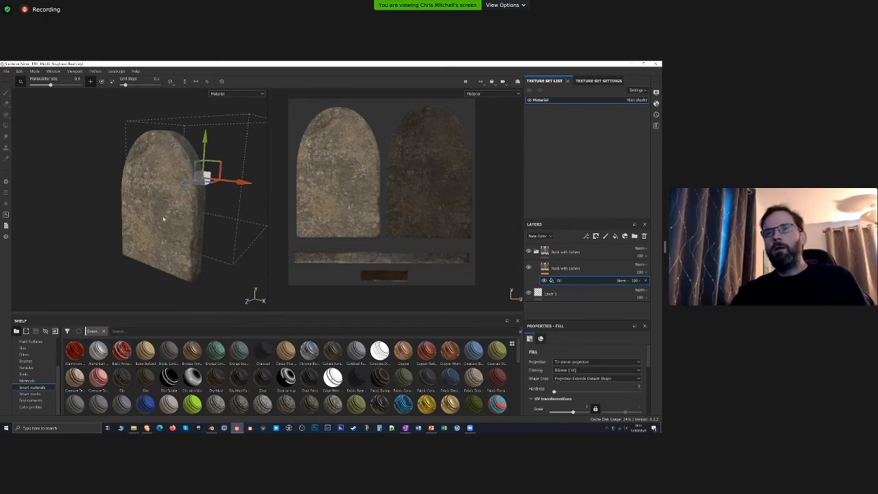
left_click(229, 94)
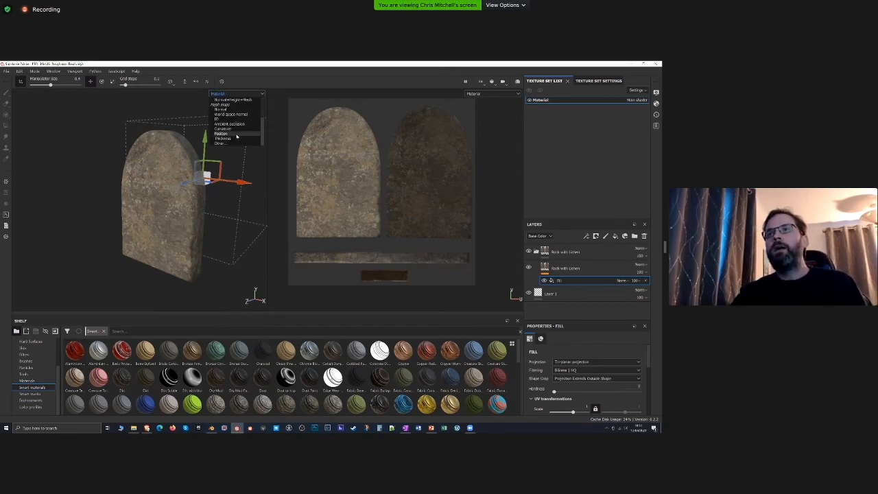
left_click(227, 119)
left_click_drag(221, 205, 102, 196, "alt")
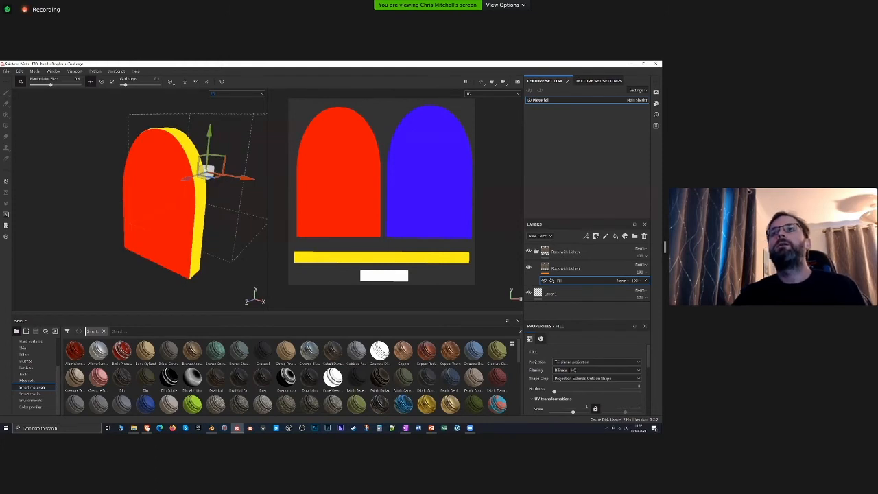
left_click(228, 93)
scroll(218, 107, "up", 3)
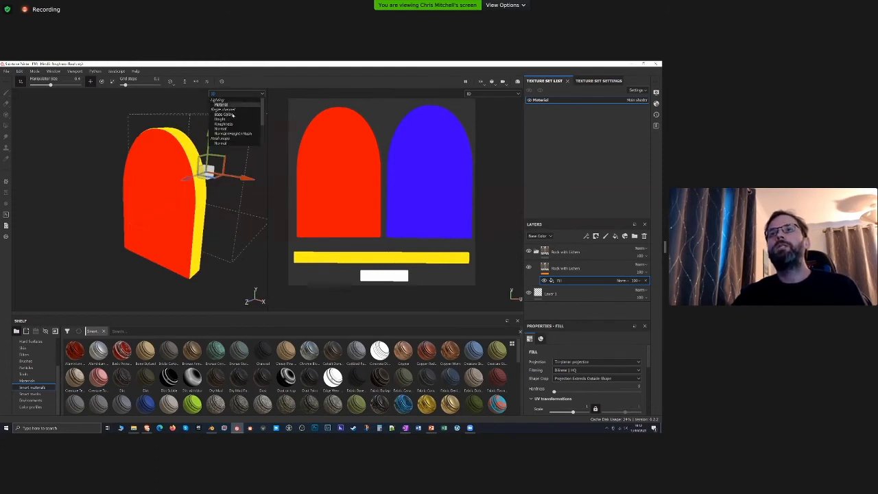
left_click(222, 104)
left_click_drag(225, 108, 159, 248, "alt")
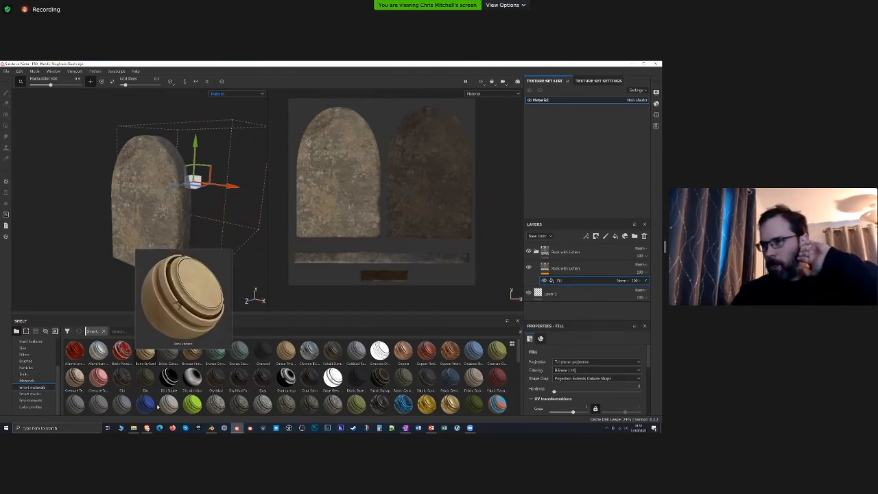
Apply the Fabric Denim Washed Out smart material only to the red ID area on the gravestone's front face
mouse_move(162, 388)
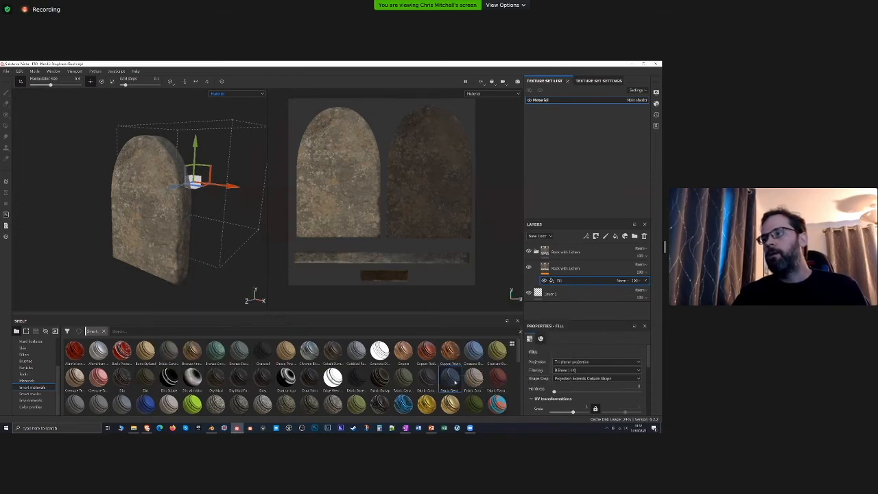
mouse_move(404, 352)
left_mouse_down()
mouse_move(176, 264)
mouse_move(137, 224)
mouse_move(179, 208)
mouse_move(172, 253)
mouse_move(180, 272)
left_mouse_up()
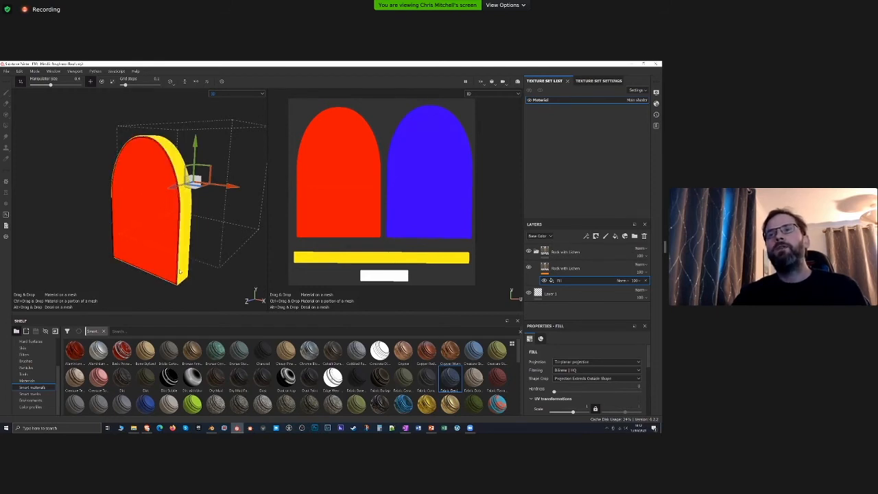
mouse_move(171, 194)
left_mouse_down()
mouse_move(151, 186)
mouse_move(182, 186)
mouse_move(159, 199)
left_mouse_up()
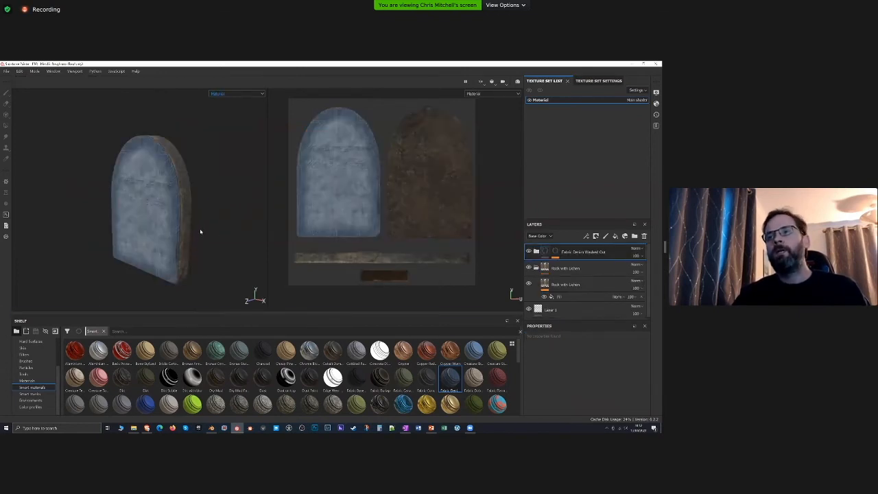
Examine how the denim material covers the gravestone's front face and where it ends at the side edge
scroll(205, 227, "down", 3)
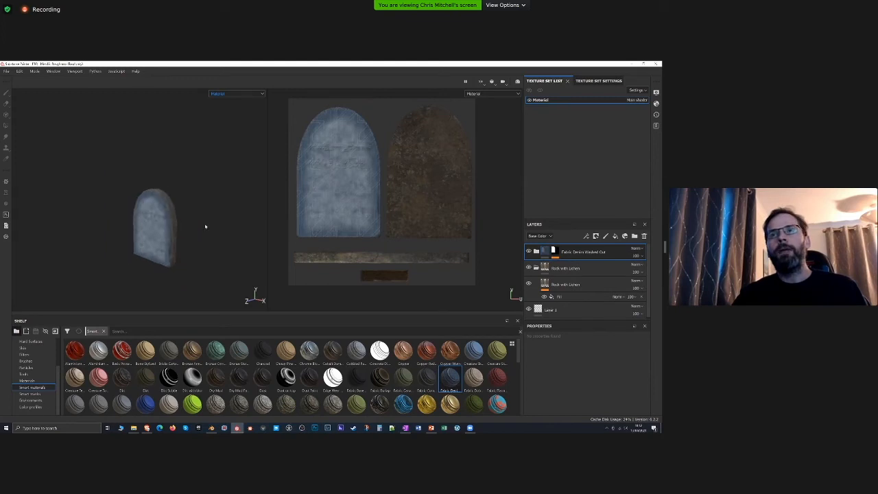
scroll(196, 244, "up", 7)
left_click_drag(194, 233, 155, 169, "alt")
middle_click_drag(155, 169, 174, 224, "alt")
scroll(177, 227, "down", 4)
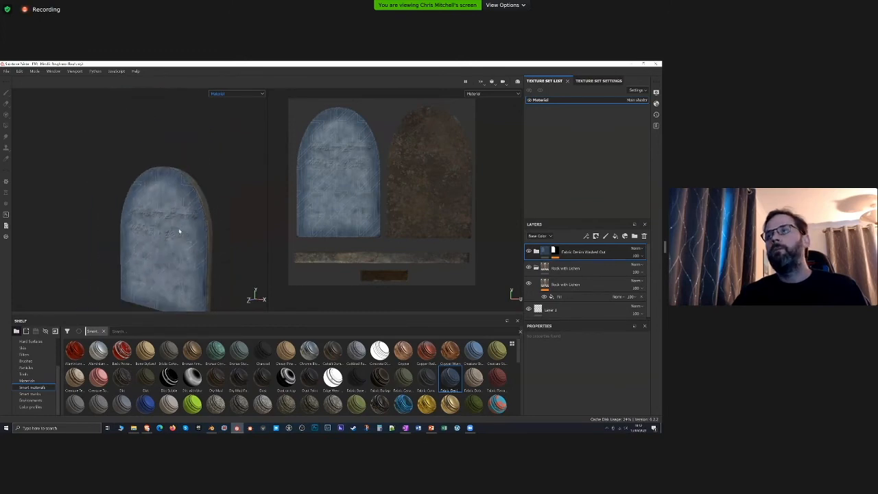
middle_click_drag(167, 260, 143, 227, "alt")
left_click_drag(142, 228, 194, 255, "alt")
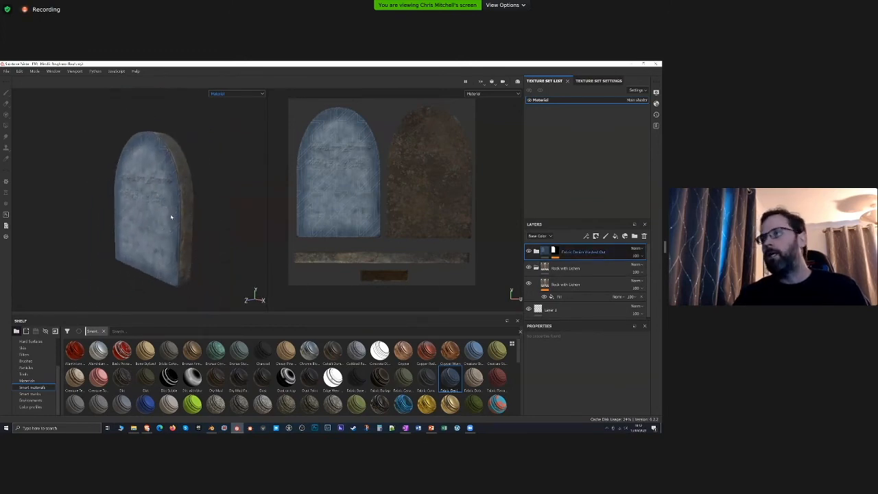
Check the Fabric Denim Washed Out folder by toggling its visibility, and delete it
left_click(529, 251)
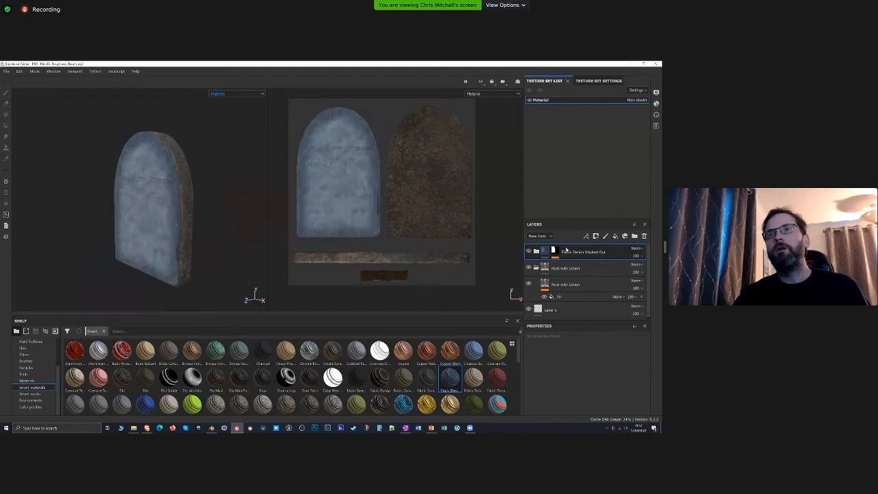
left_click(529, 251)
left_click(529, 251)
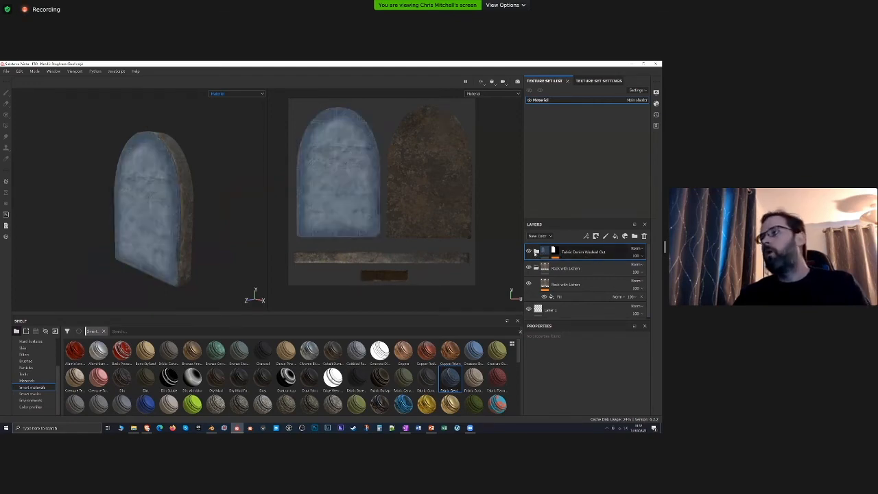
key("Delete")
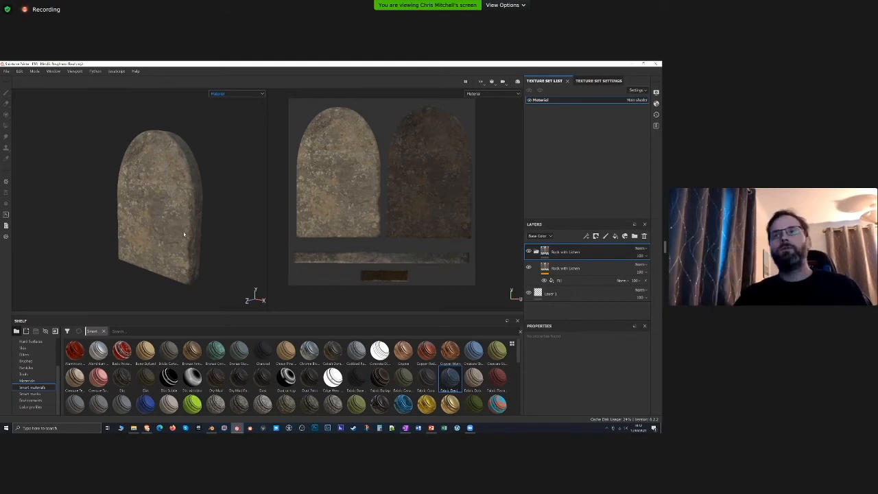
left_click_drag(184, 249, 163, 209, "alt")
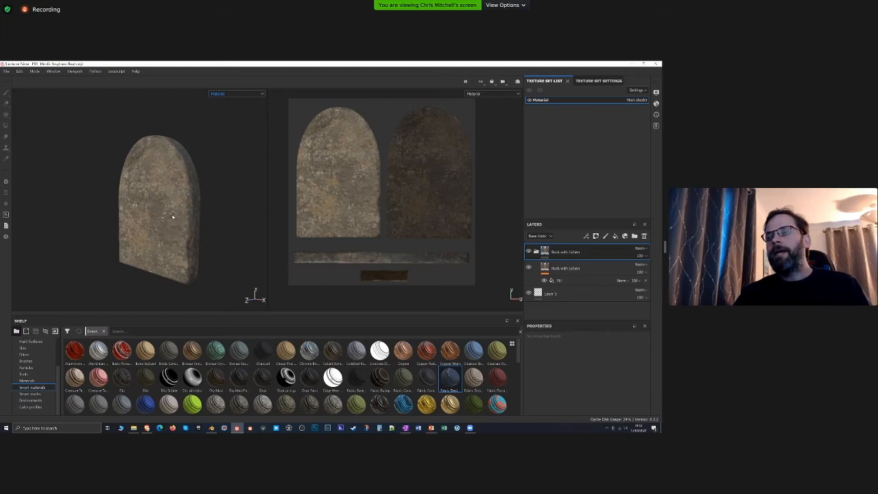
Collapse the Rock with Lichen folder and apply the Fabric Canvas Creased smart material to the whole gravestone
left_click(536, 252)
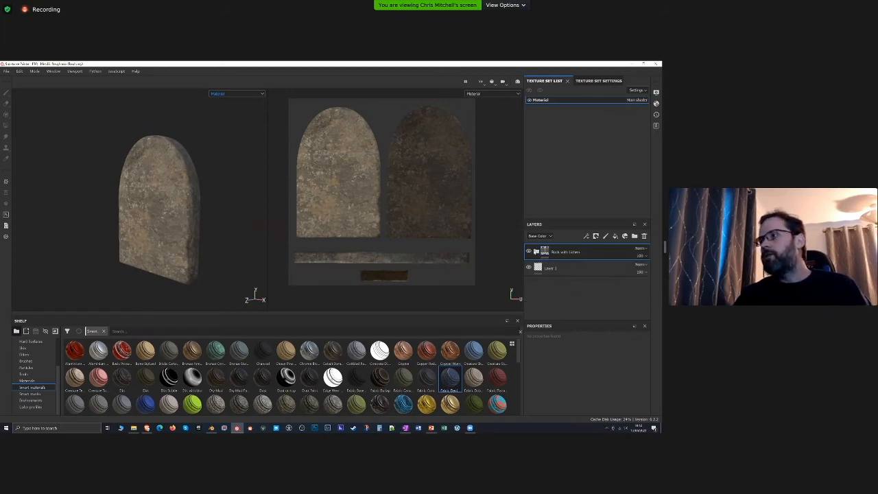
left_click_drag(402, 392, 147, 125)
left_click_drag(168, 206, 176, 208, "alt")
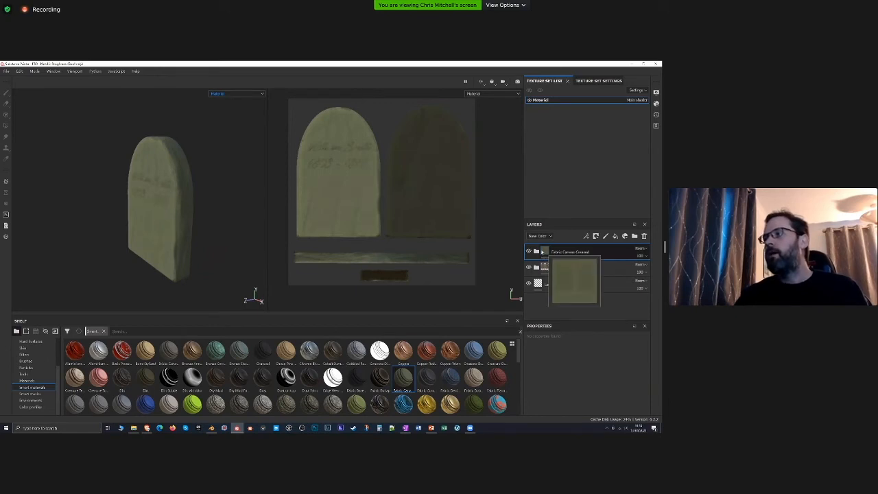
Add a color selection mask to the Fabric Canvas Creased folder, picking the yellow ID color of the gravestone's side
right_click(545, 252)
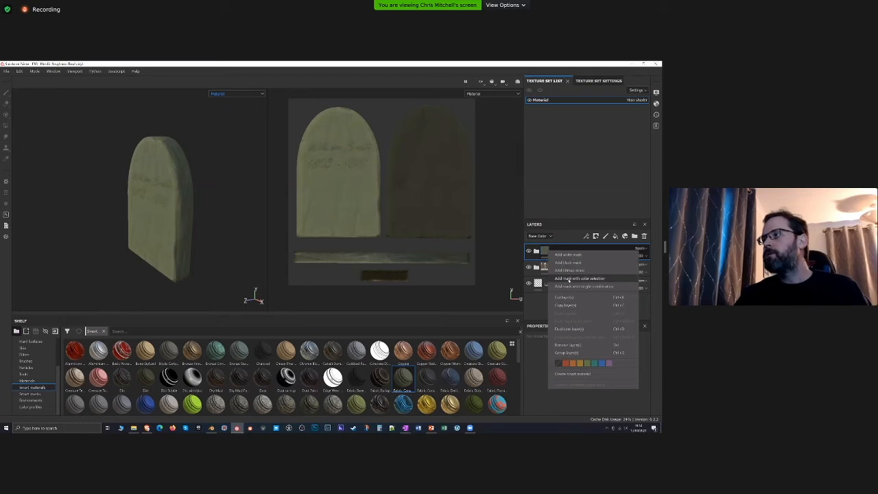
left_click(569, 278)
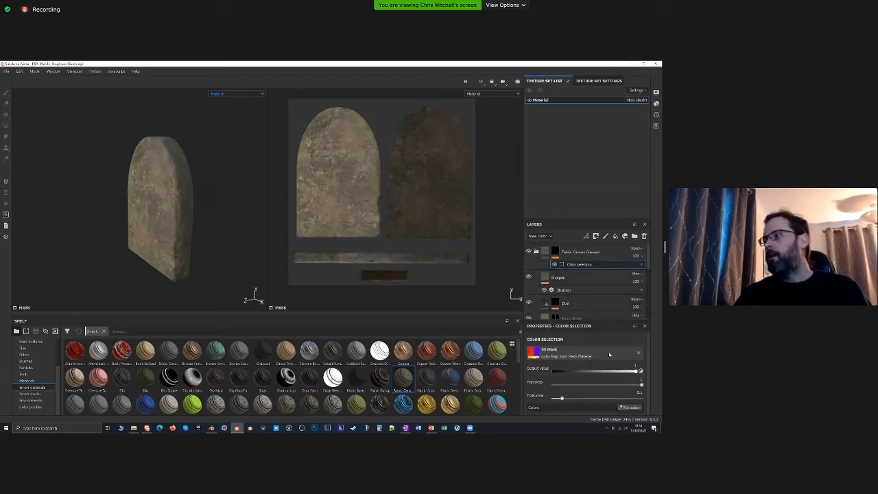
left_click(629, 408)
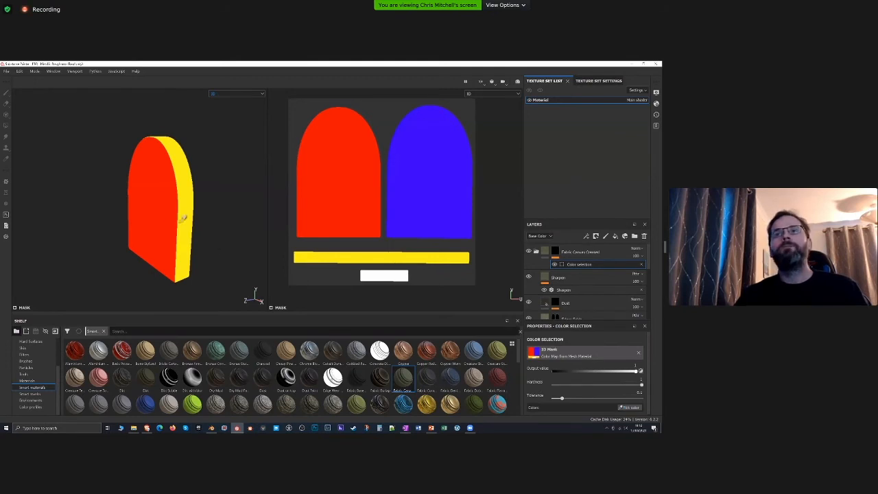
left_click(189, 196)
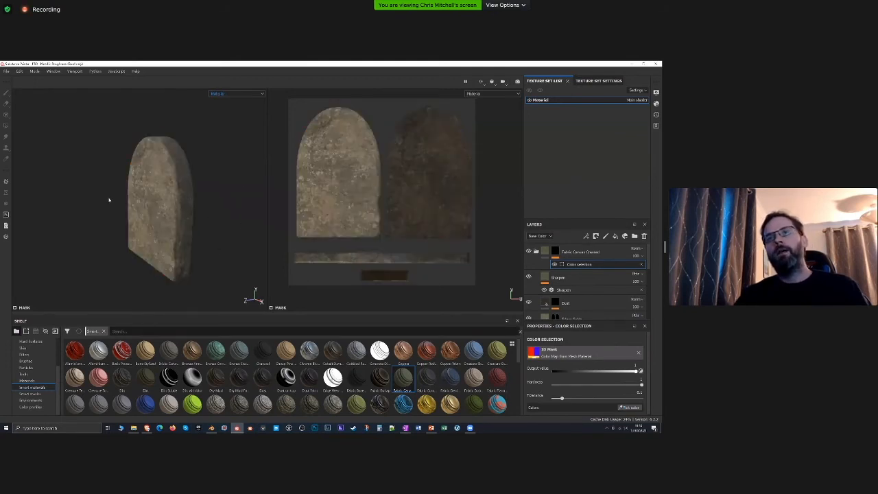
left_click_drag(108, 199, 185, 198, "alt")
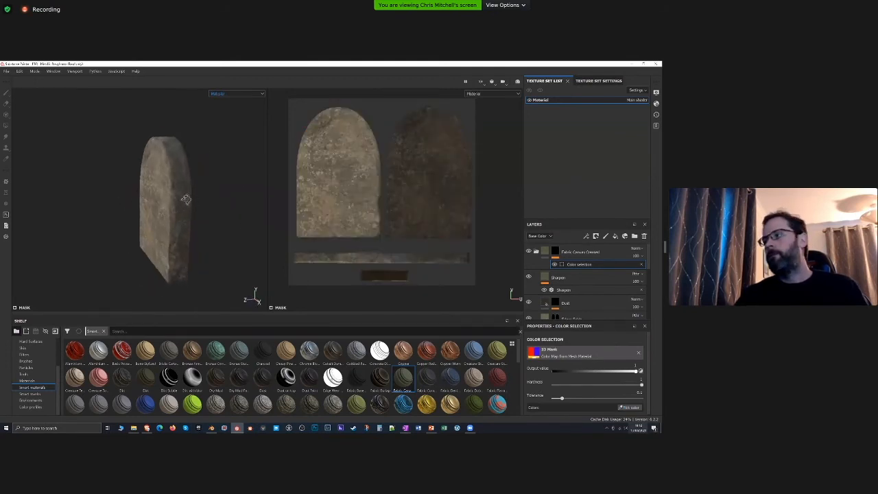
left_click(631, 407)
left_click(189, 198)
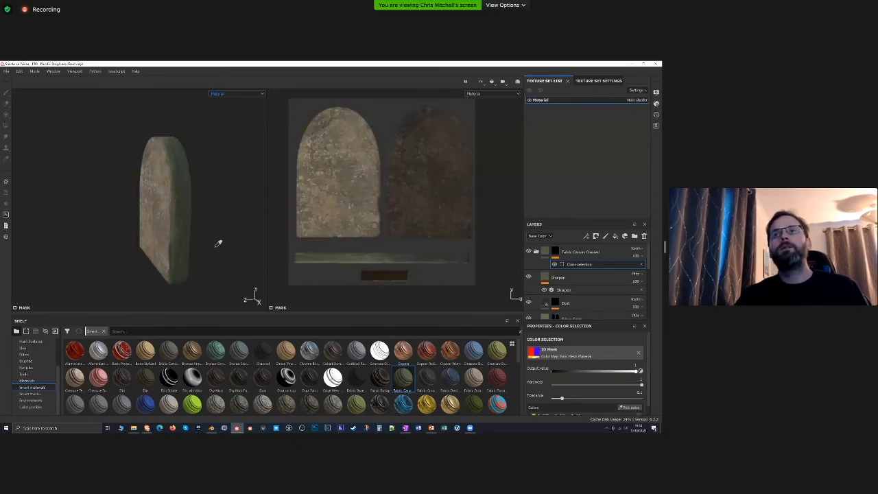
Inspect the masked canvas material along the gravestone's side, and undo the color selection mask and the Fabric Canvas Creased folder
scroll(204, 288, "up", 5)
left_click_drag(214, 281, 240, 163, "alt")
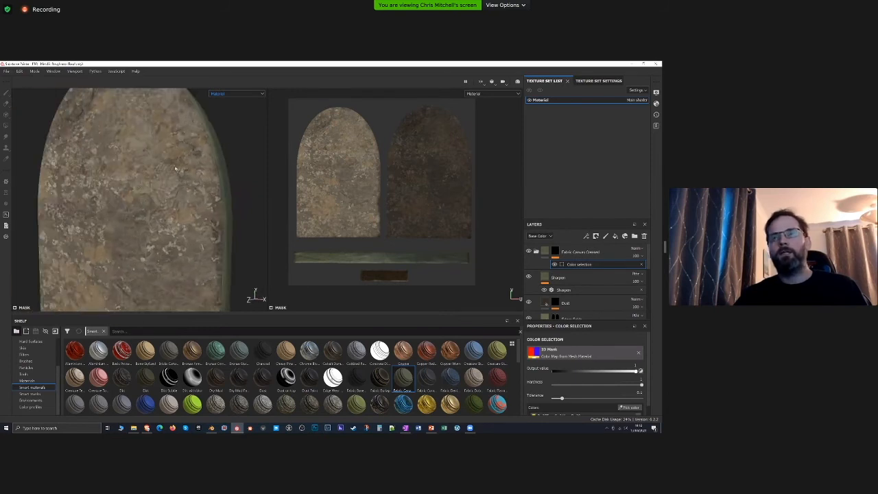
scroll(180, 145, "down", 5)
middle_click_drag(180, 145, 192, 129, "alt")
left_click_drag(192, 130, 109, 225, "alt")
left_click_drag(172, 245, 133, 254, "alt")
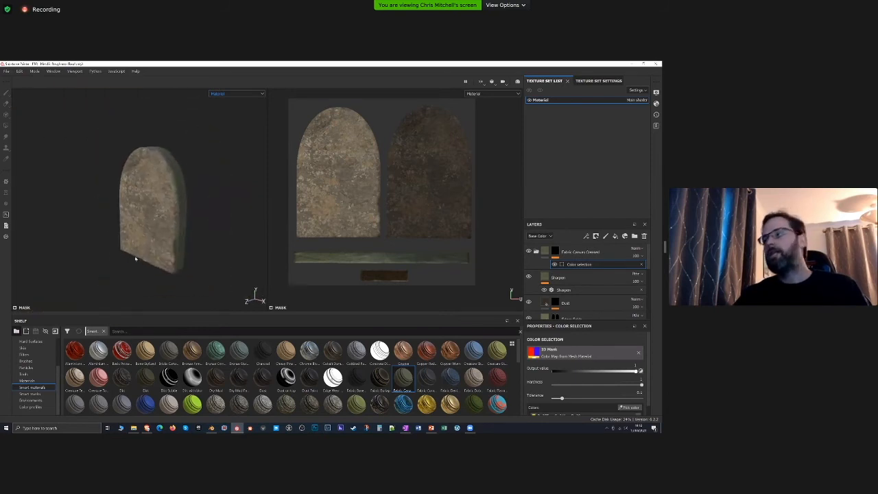
key("ctrl+z")
key("ctrl+z")
key("ctrl+z")
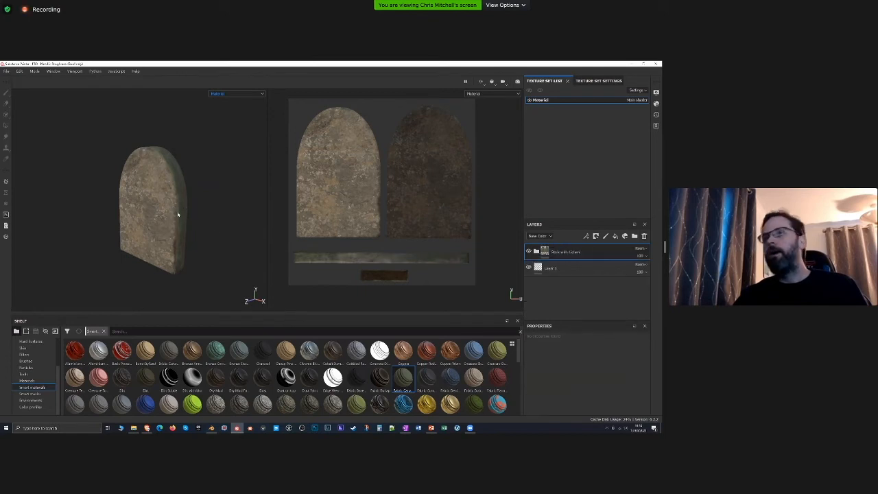
scroll(176, 213, "up", 3)
scroll(176, 213, "down", 1)
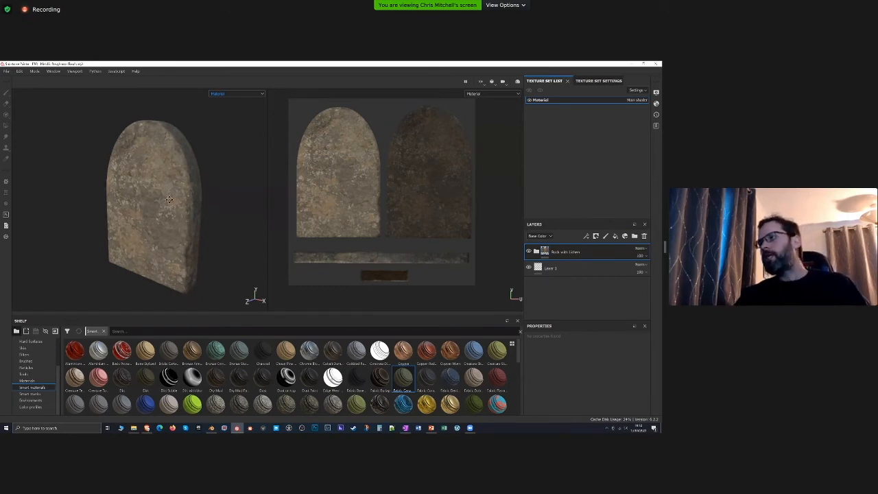
Move Layer 1 above the Rock with Lichen folder and add a Mask Editor generator to it
left_click(563, 268)
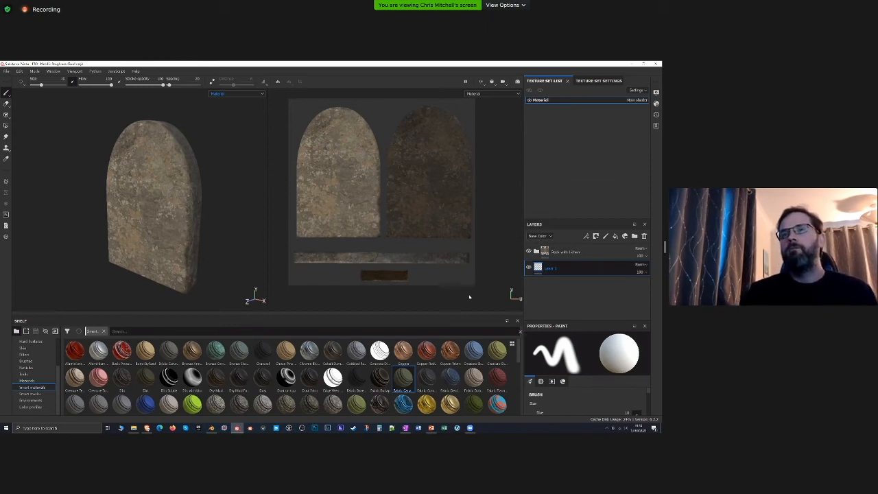
left_click_drag(549, 268, 555, 247)
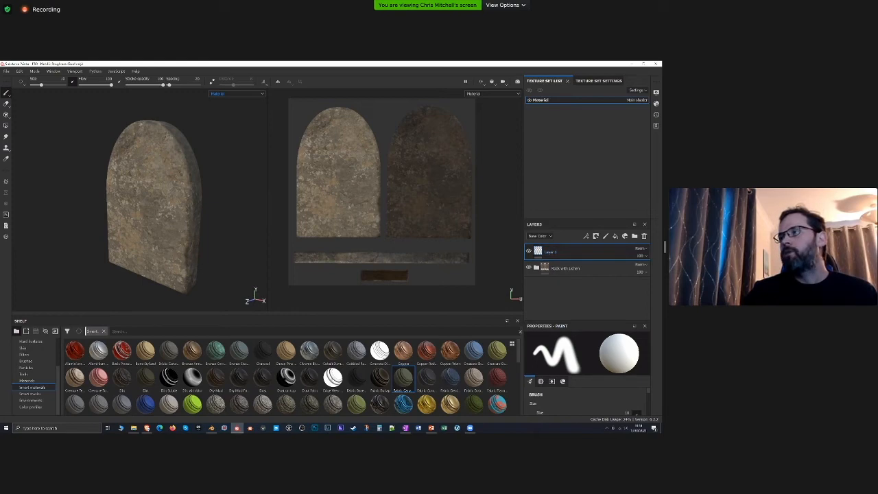
right_click(540, 252)
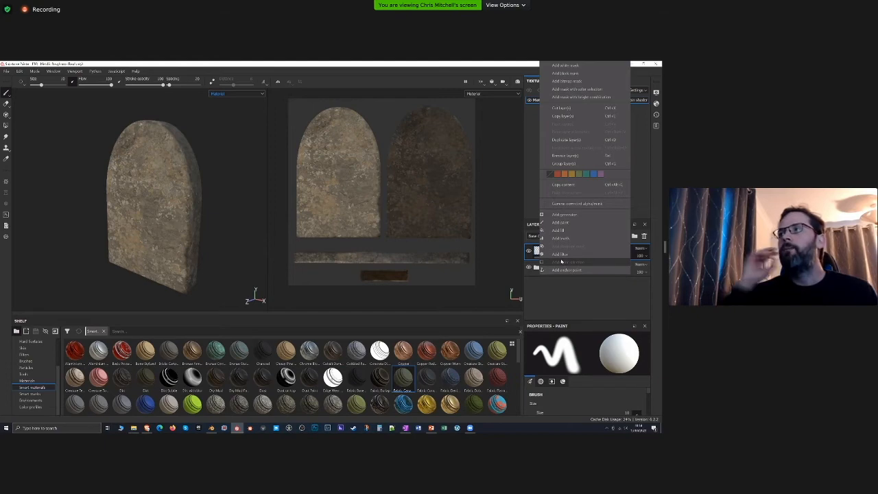
left_click(580, 215)
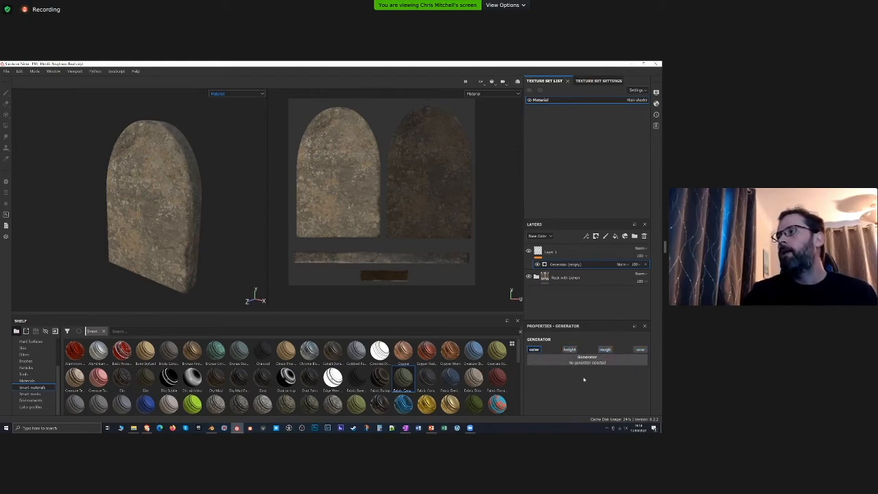
left_click(588, 357)
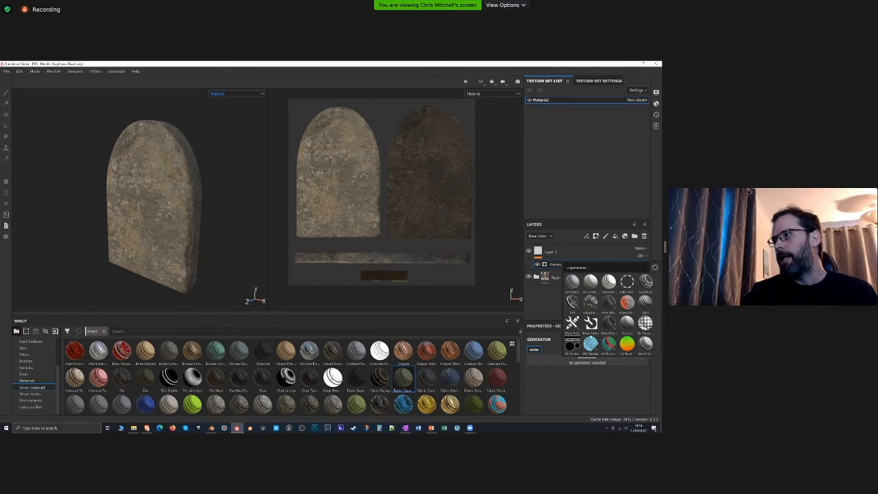
left_click(591, 322)
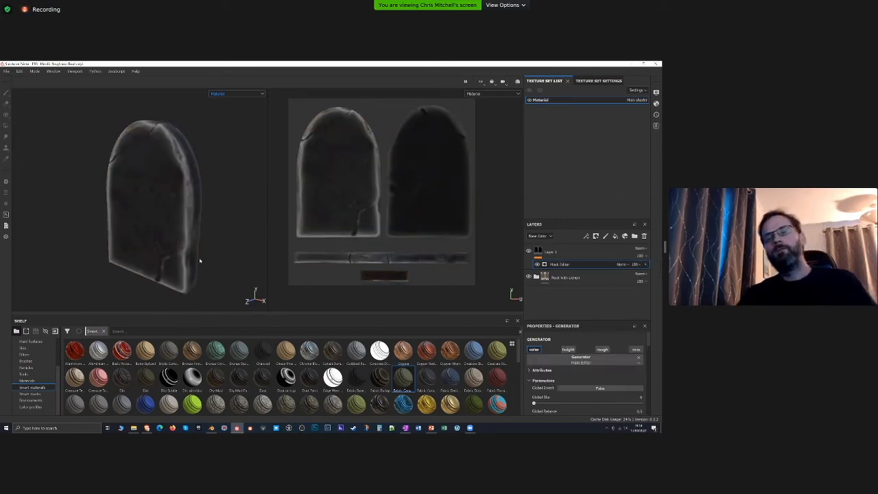
mouse_move(194, 241)
left_mouse_down("alt")
mouse_move(190, 231)
mouse_move(198, 245)
mouse_move(201, 231)
left_mouse_up("alt")
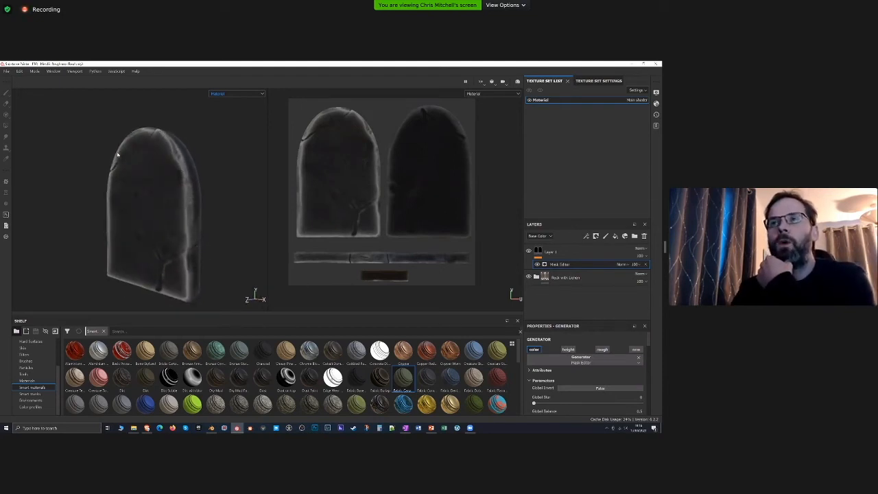
left_click_drag(124, 180, 162, 197, "alt")
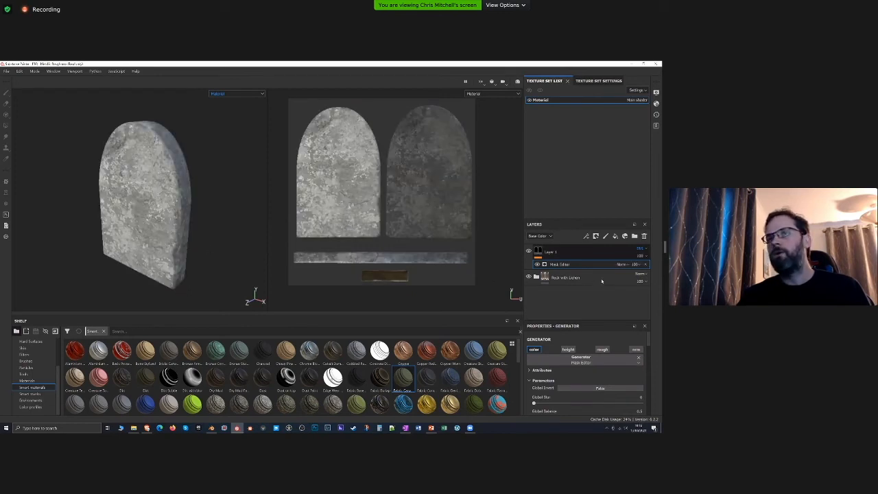
Set Layer 1's base color blend mode to Soft light and reduce the layer's opacity to soften the edge highlights
left_click(643, 250)
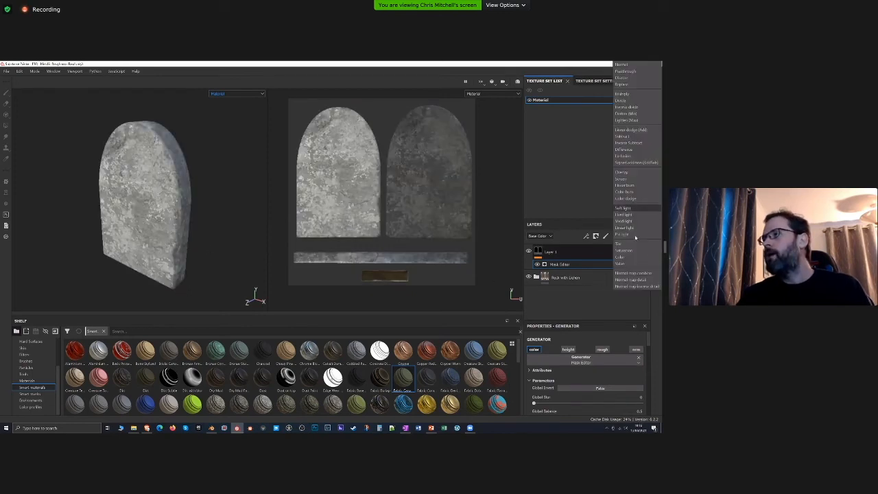
left_click(626, 208)
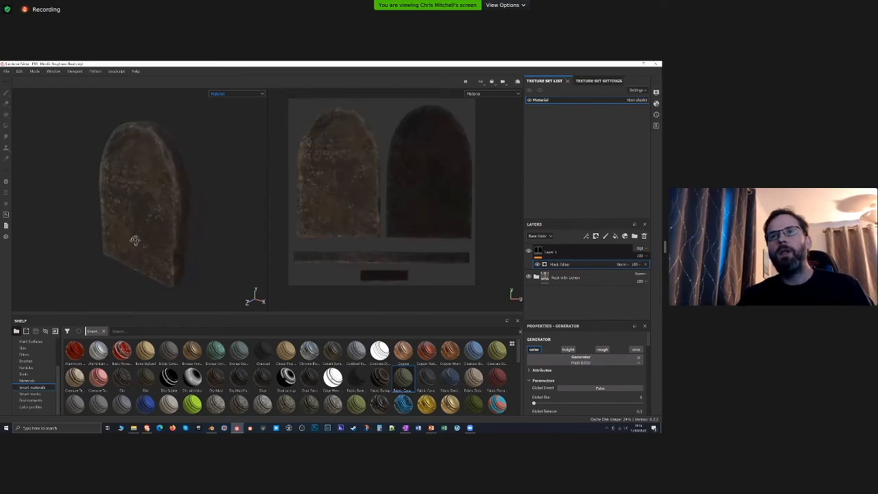
left_click_drag(138, 227, 142, 223, "alt")
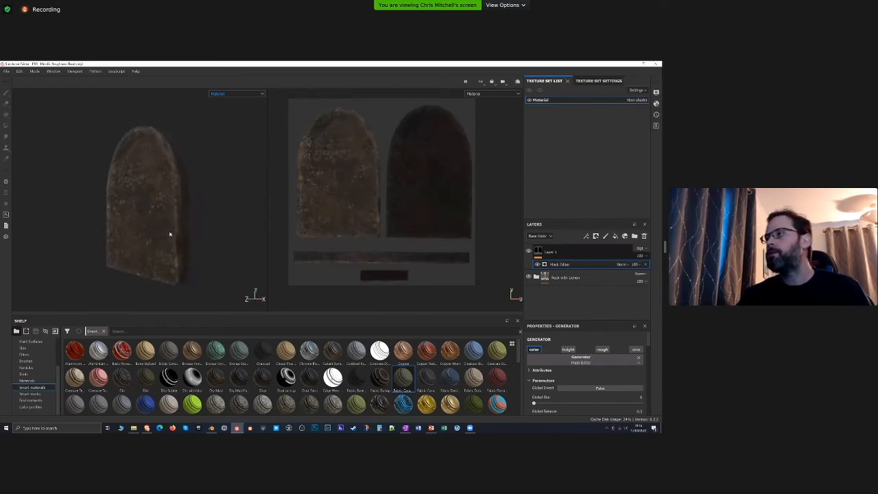
left_click(640, 257)
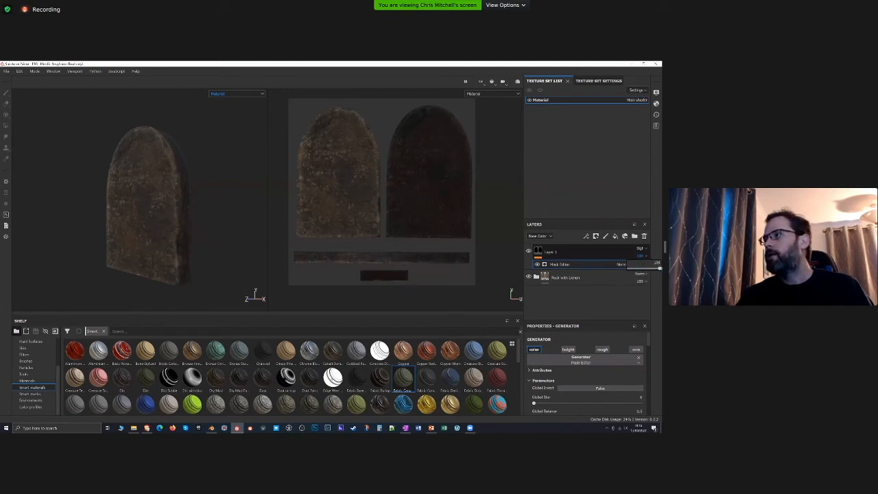
left_click_drag(653, 270, 643, 268)
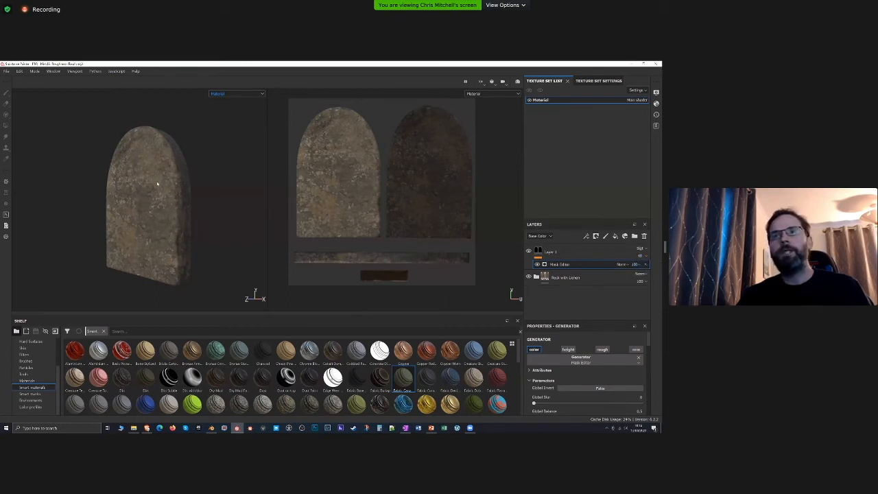
left_click_drag(157, 186, 162, 194, "alt")
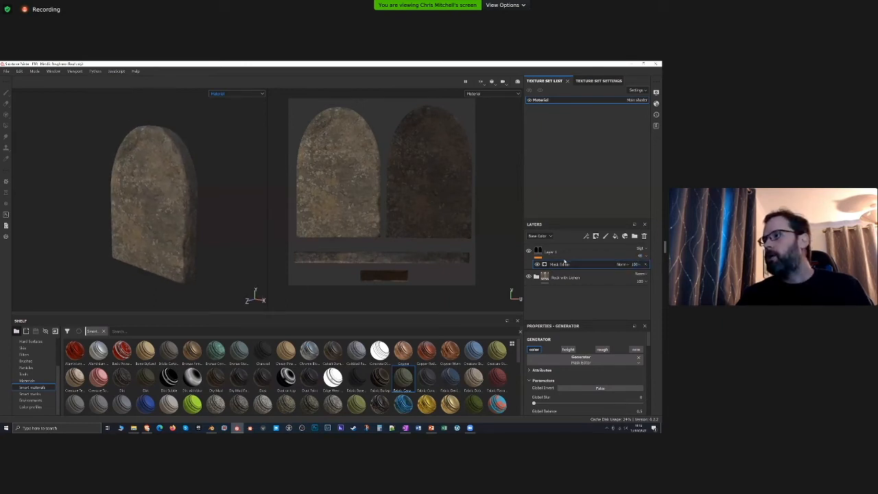
Set the Mask Editor generator's Global Balance to 0.81 and its Global Blur to 2.57
scroll(583, 352, "down", 3)
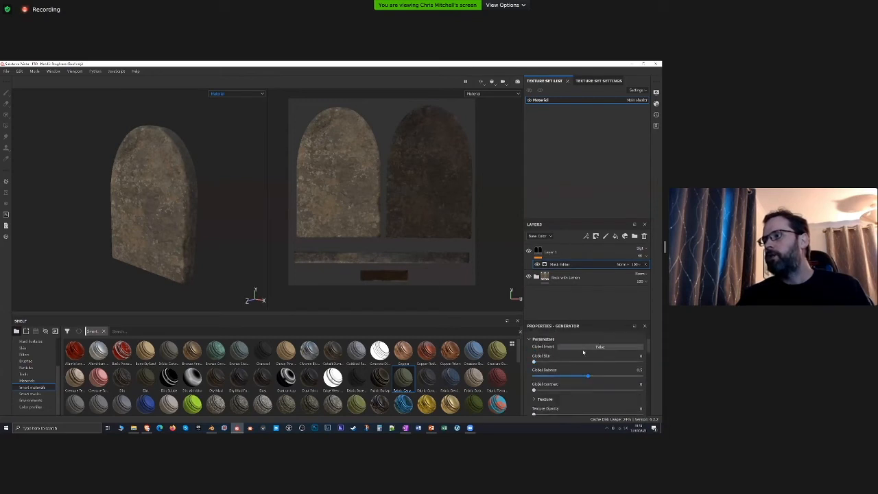
left_click_drag(588, 376, 622, 381)
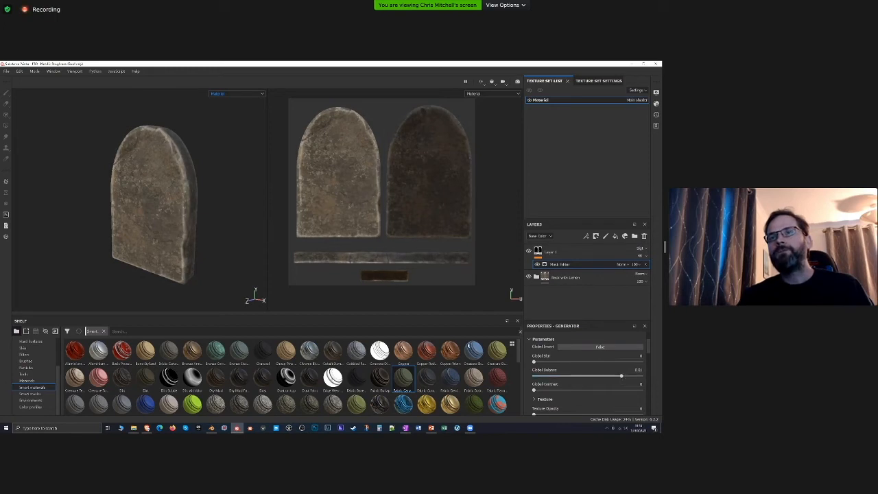
middle_click_drag(185, 250, 187, 261, "alt")
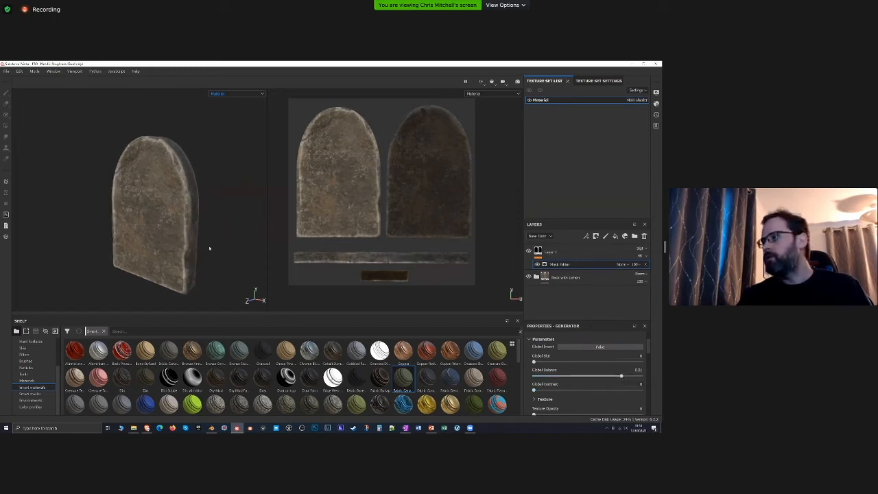
left_click_drag(620, 377, 641, 388)
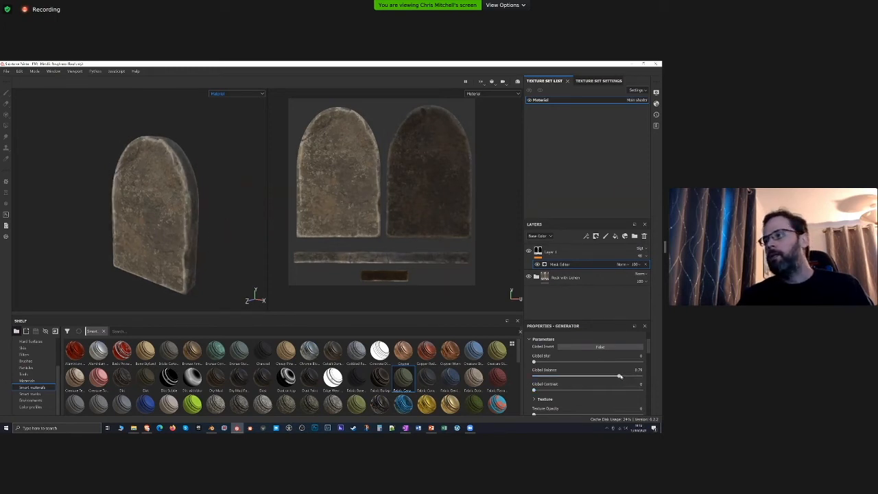
left_click_drag(533, 361, 552, 362)
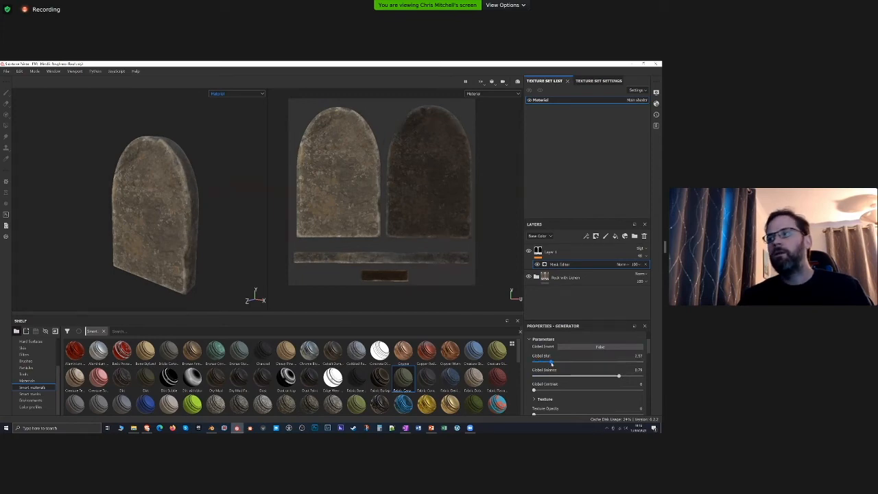
left_click_drag(162, 224, 172, 241, "alt")
left_click_drag(618, 375, 622, 376)
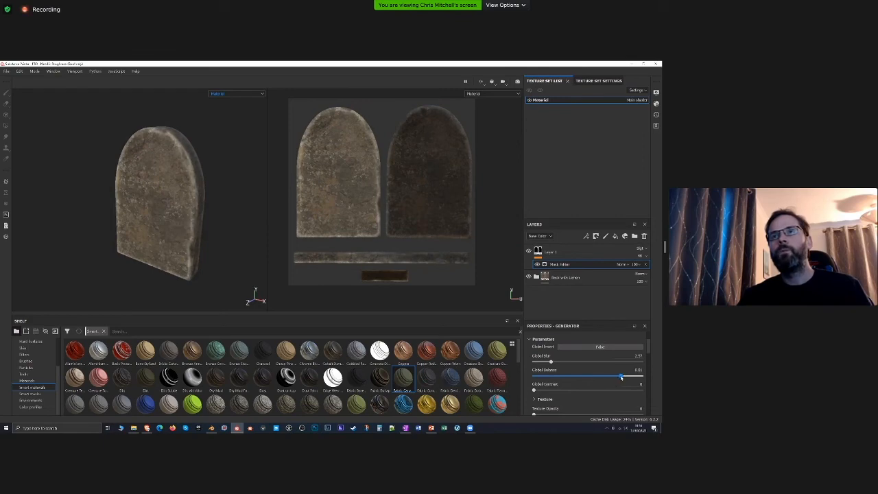
left_click_drag(173, 223, 154, 208, "alt")
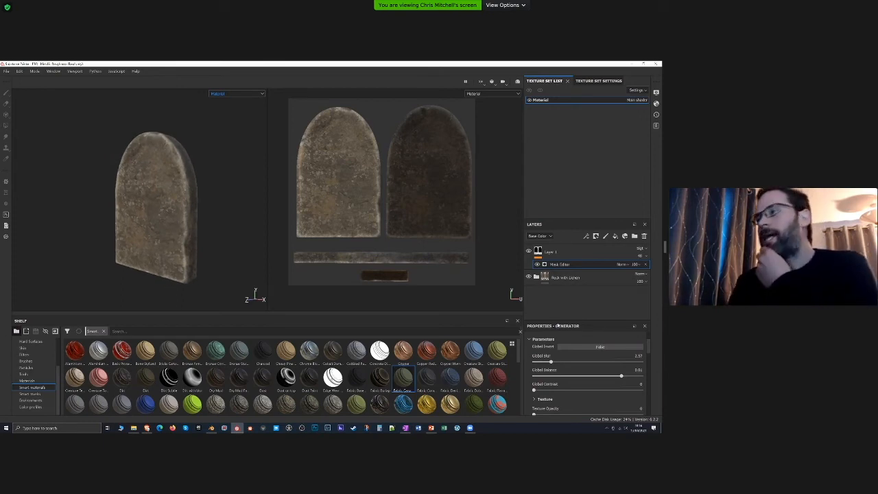
Create a folder named Edges above Layer 1 and place Layer 1 inside it
left_click(633, 236)
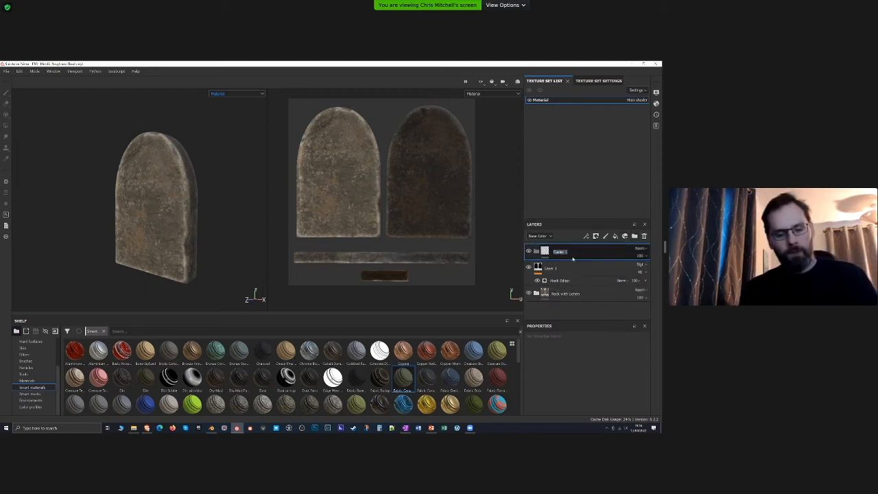
type("Edges")
left_click(554, 271)
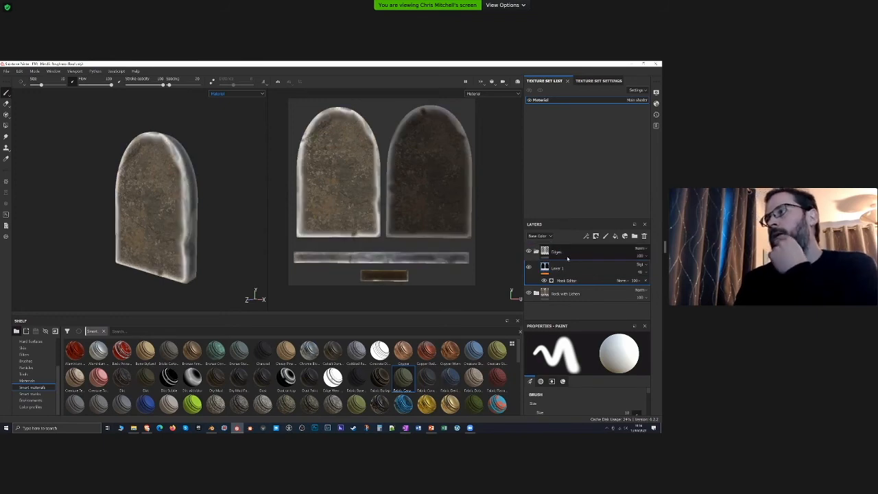
Set the Edges folder's base color blend mode to Soft light and collapse the folder
left_click(640, 250)
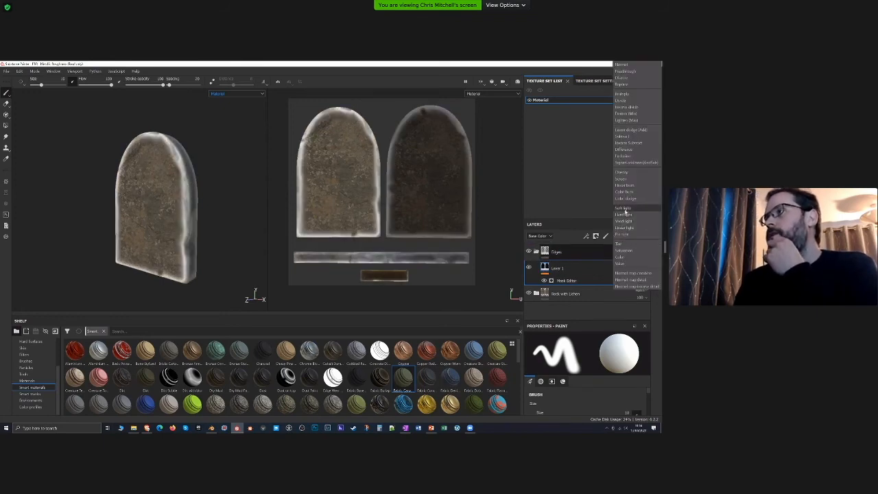
left_click(624, 214)
left_click(536, 252)
left_click_drag(121, 204, 128, 217, "alt")
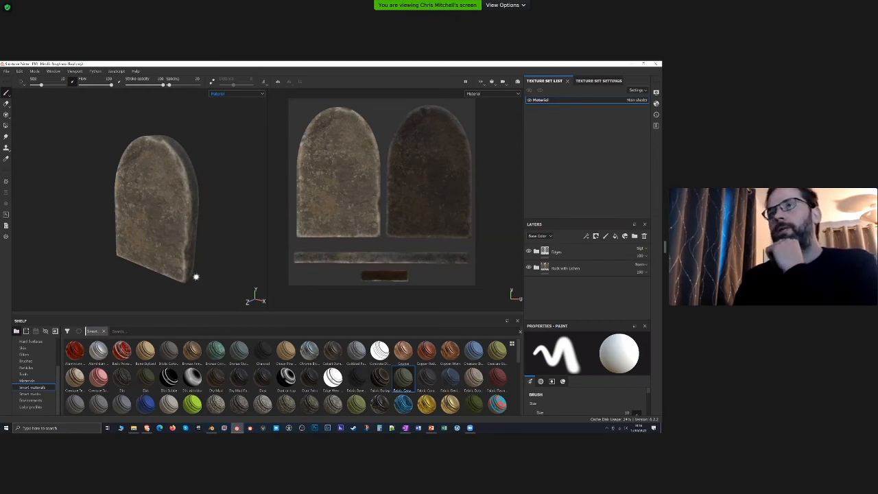
left_click_drag(195, 276, 189, 260, "alt")
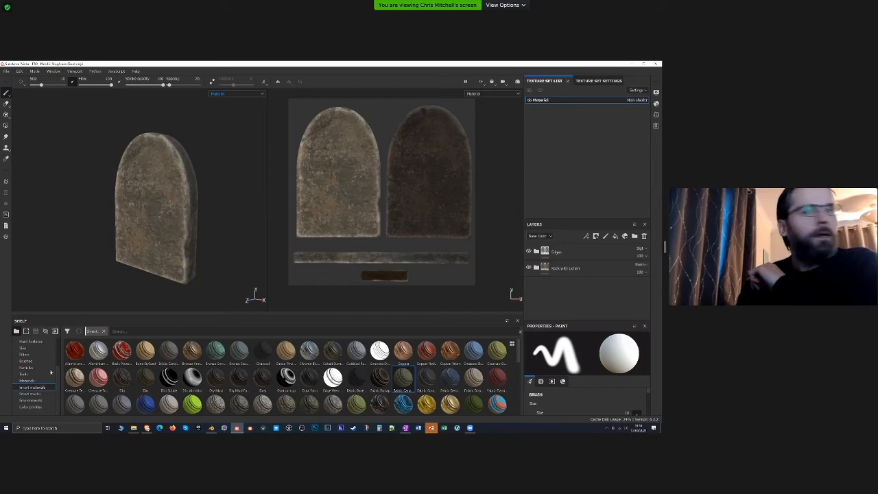
Show the alphas in the shelf and add a paint layer named Height above the collapsed Edges folder
scroll(31, 362, "up", 3)
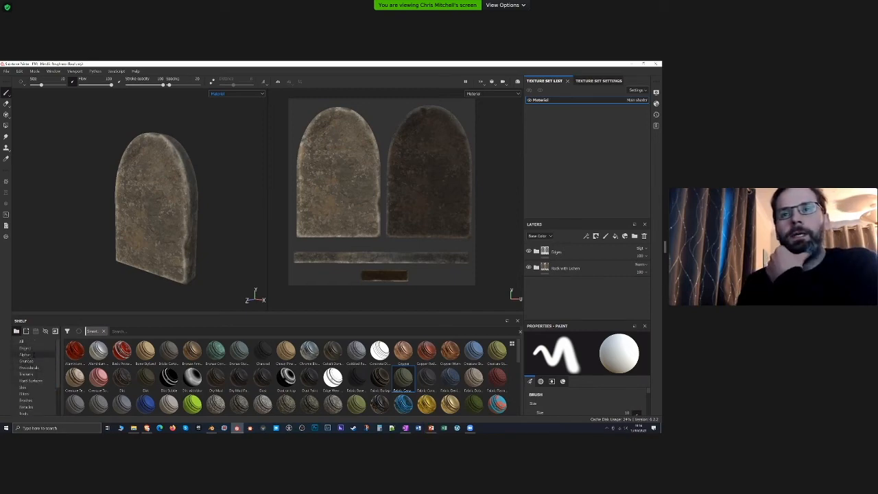
left_click(25, 353)
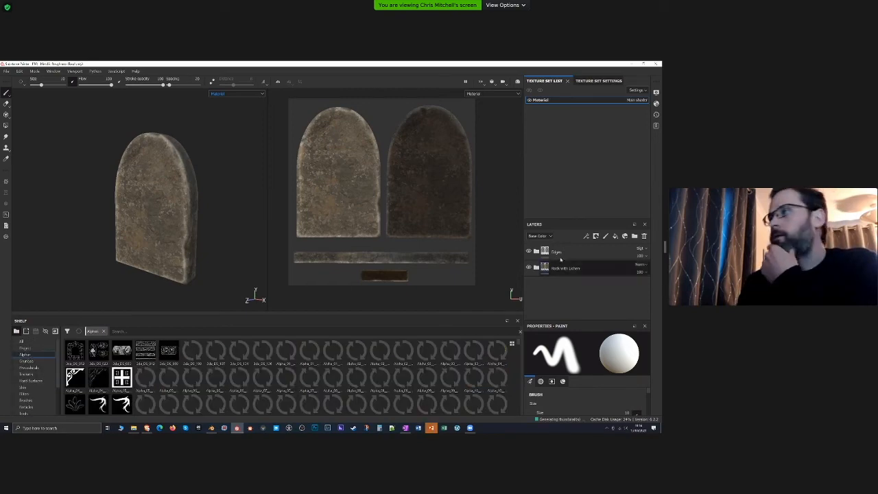
left_click(605, 236)
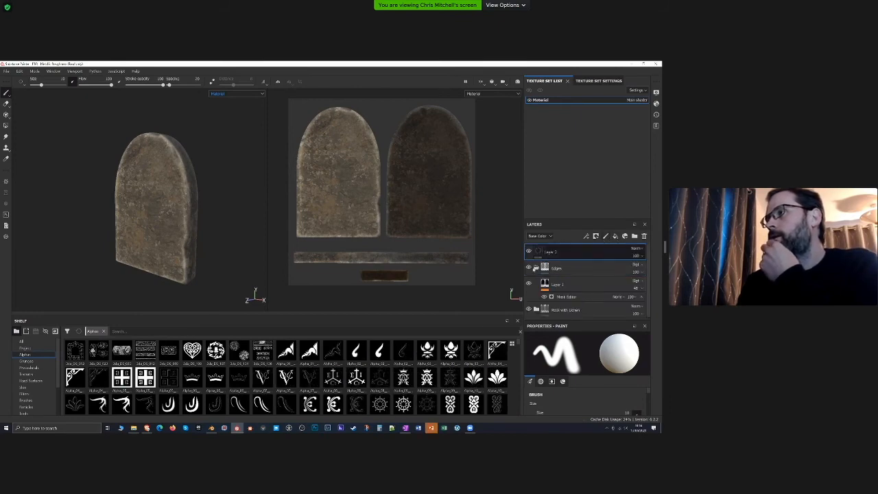
left_click(535, 268)
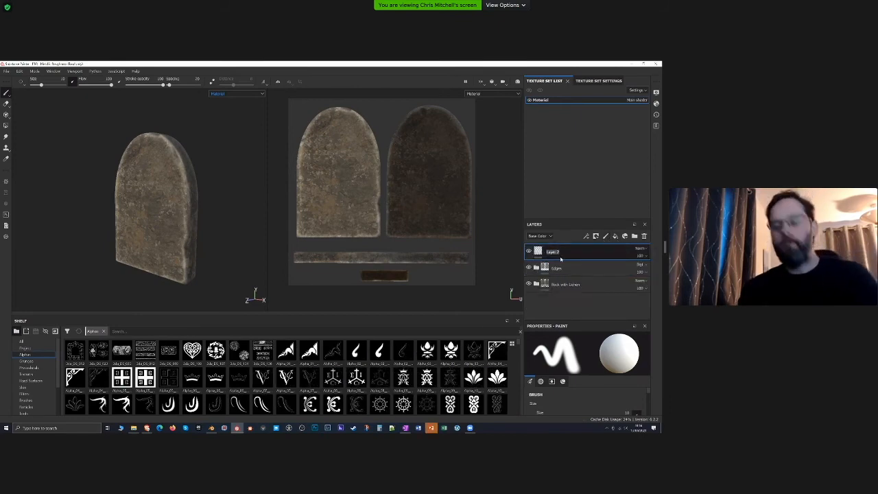
type("Height")
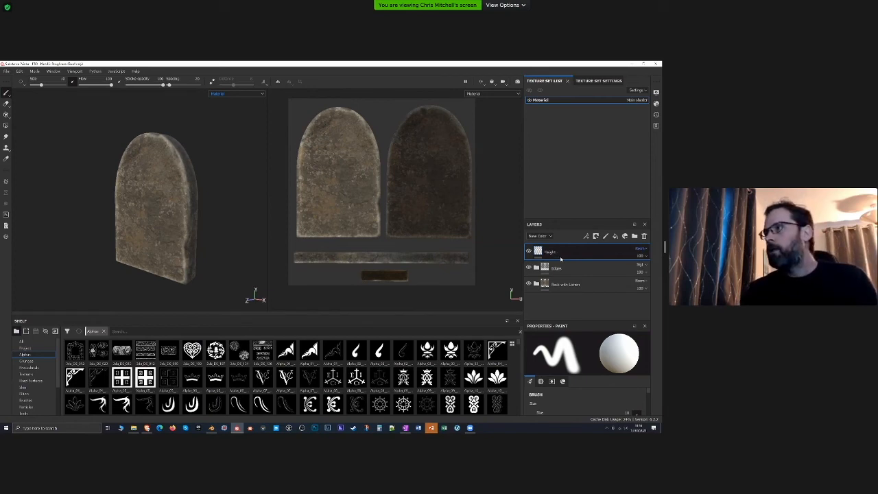
key("Return")
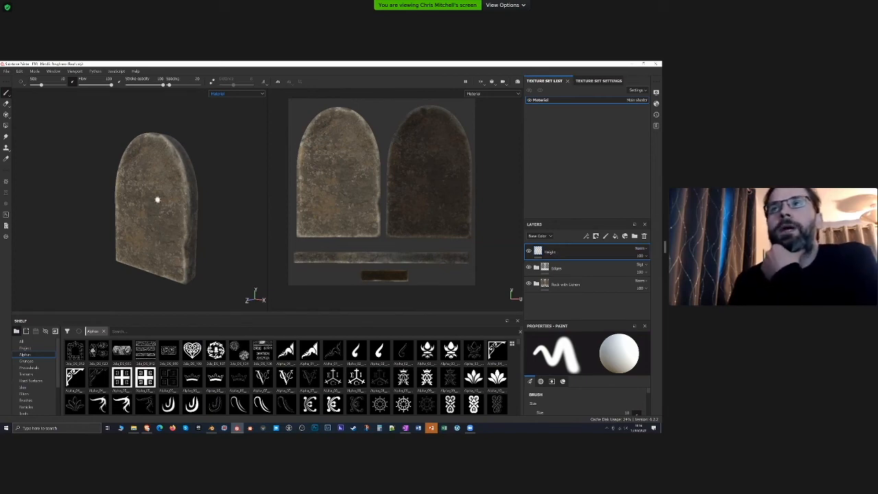
Examine the stone surface on the gravestone's front face up close and as a whole
mouse_move(157, 198)
left_mouse_down("alt")
mouse_move(199, 190)
mouse_move(151, 196)
left_mouse_up("alt")
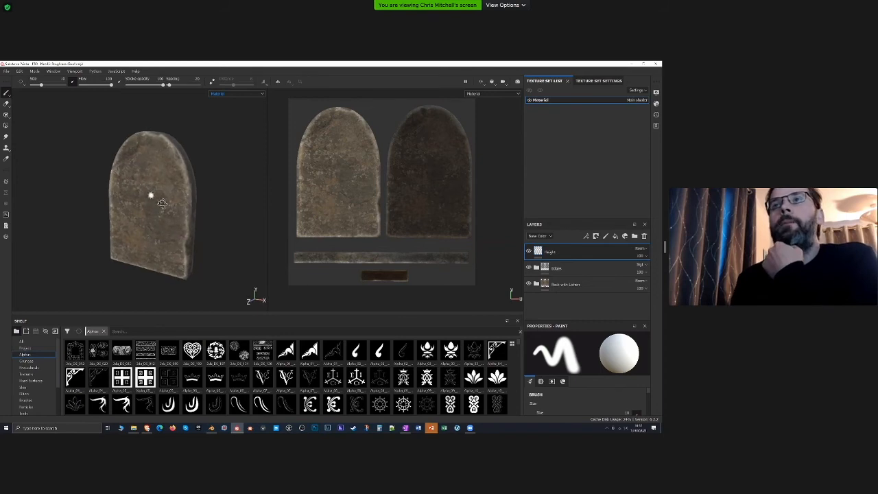
scroll(157, 230, "up", 8)
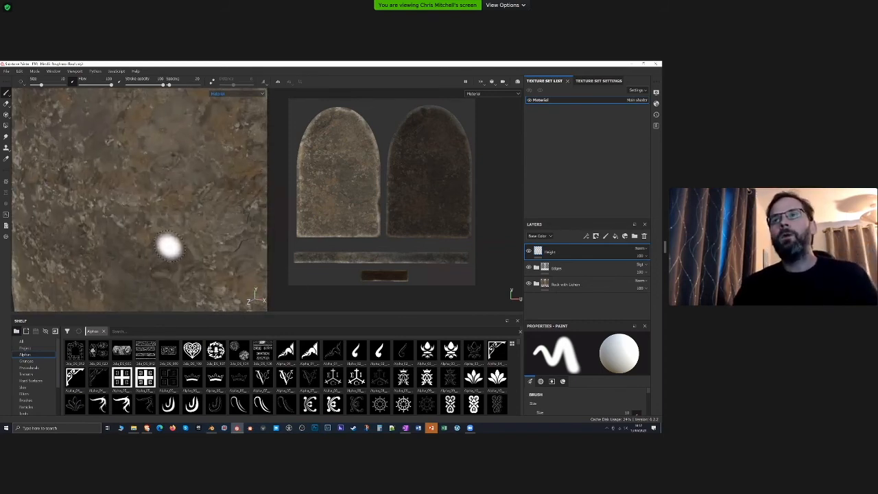
left_click_drag(169, 245, 141, 221, "alt")
mouse_move(174, 245)
left_mouse_down("alt")
mouse_move(120, 259)
mouse_move(166, 242)
mouse_move(180, 214)
mouse_move(168, 240)
mouse_move(184, 253)
left_mouse_up("alt")
right_click_drag(182, 225, 257, 247, "alt")
mouse_move(256, 247)
left_mouse_down("alt")
mouse_move(183, 256)
mouse_move(135, 236)
left_mouse_up("alt")
middle_click_drag(164, 262, 160, 246, "alt")
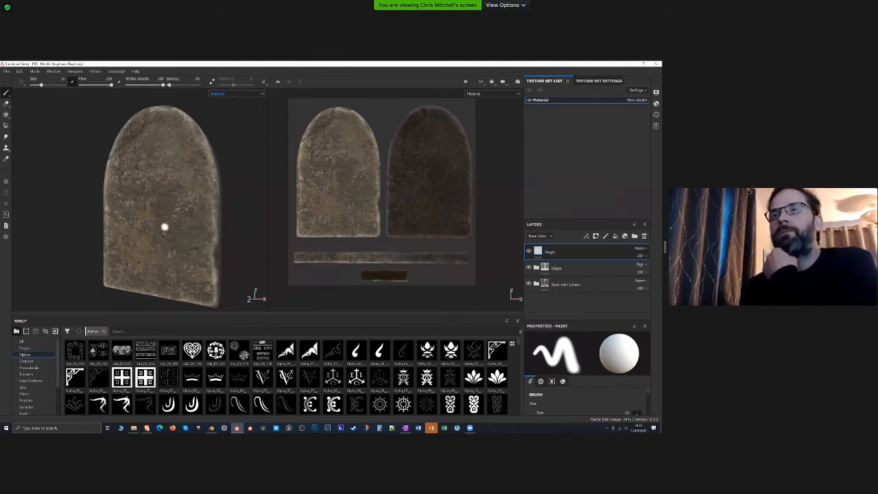
left_click_drag(169, 217, 165, 238, "alt")
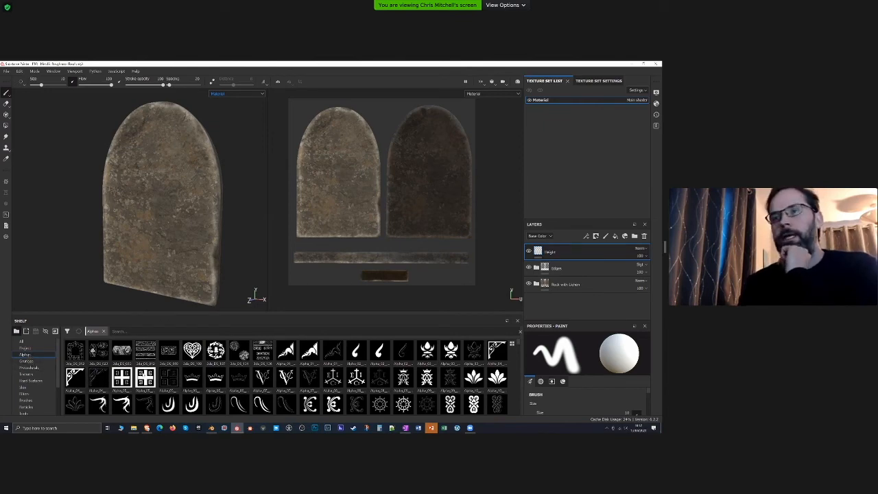
Load the circular ornamental wreath alpha into the brush and limit its material to the height channel at the minimum height value
left_click(216, 350)
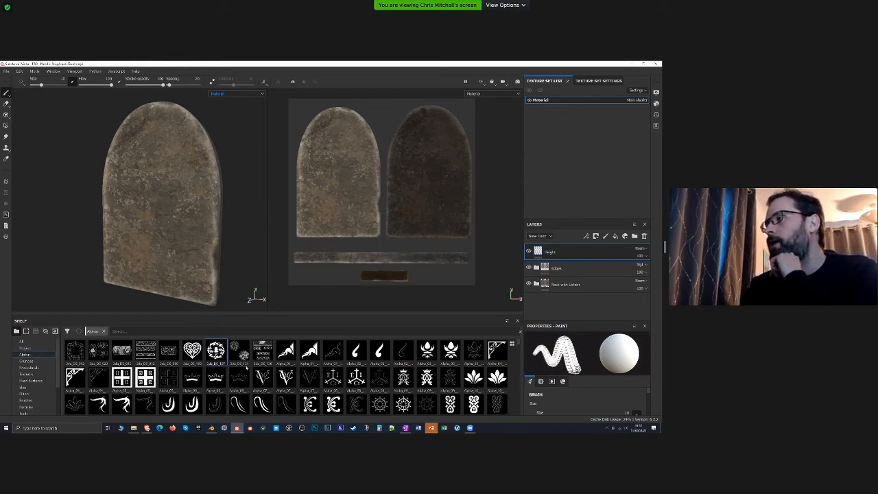
left_click_drag(604, 321, 586, 283)
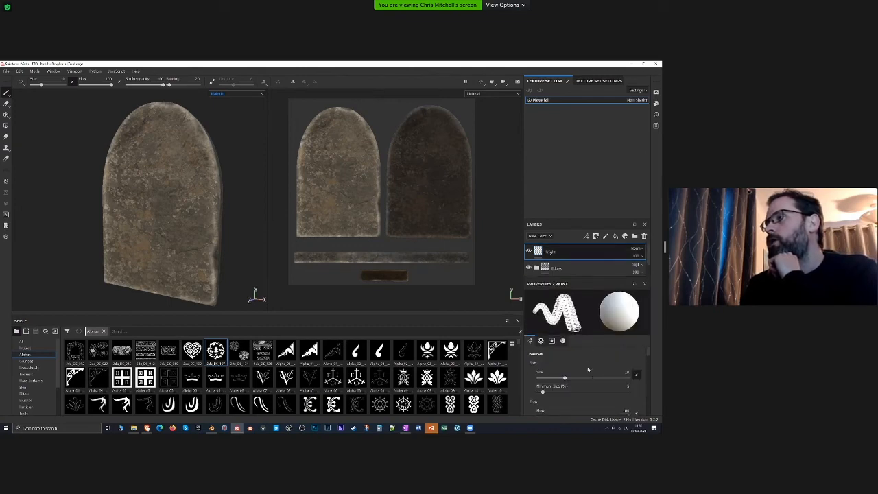
scroll(583, 315, "down", 5)
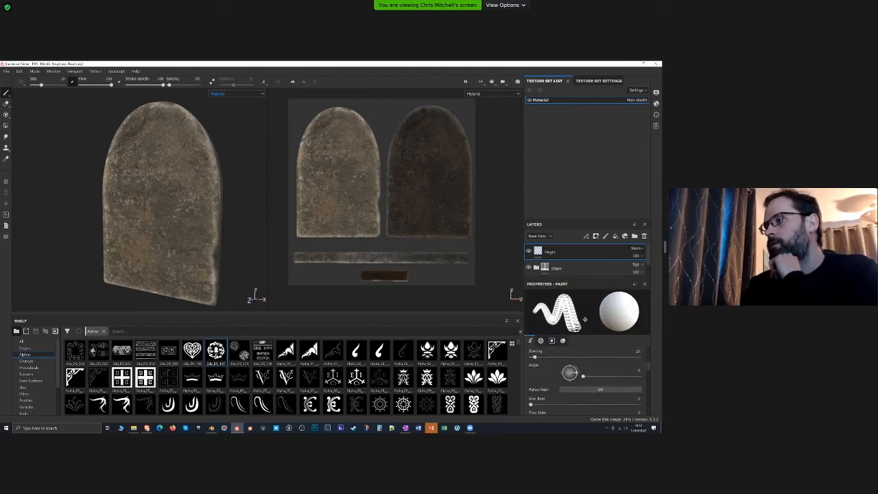
scroll(583, 315, "down", 3)
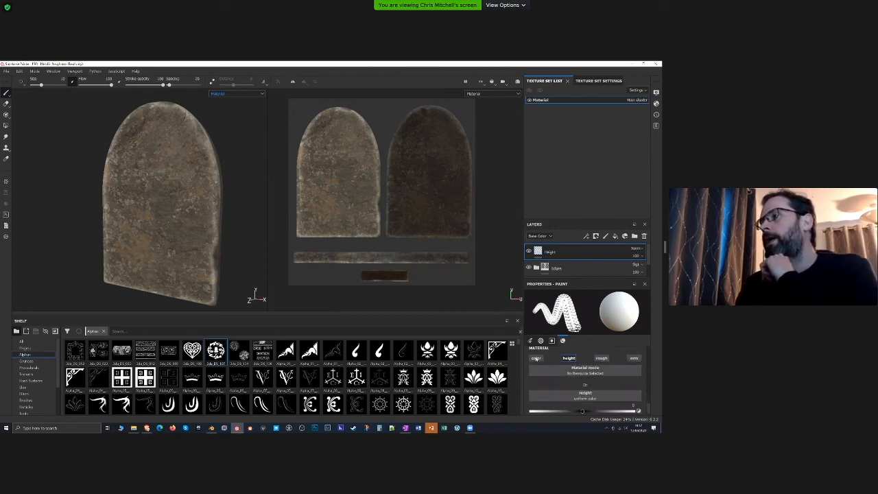
scroll(610, 375, "down", 1)
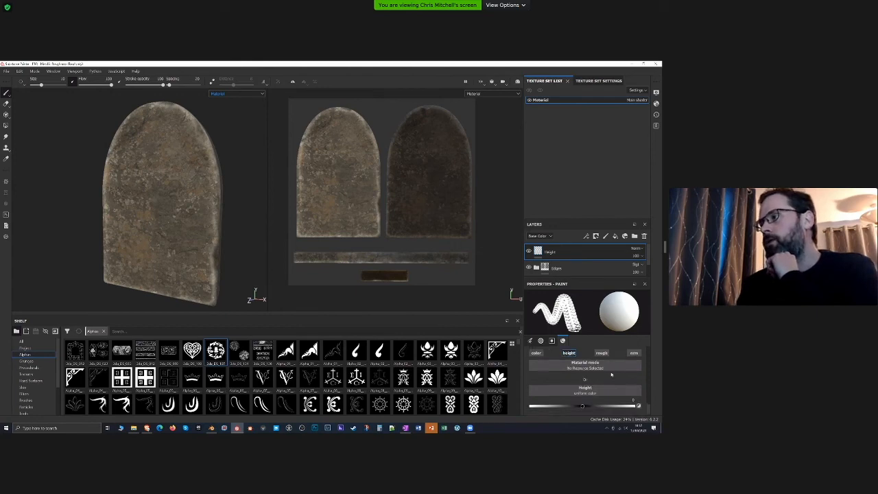
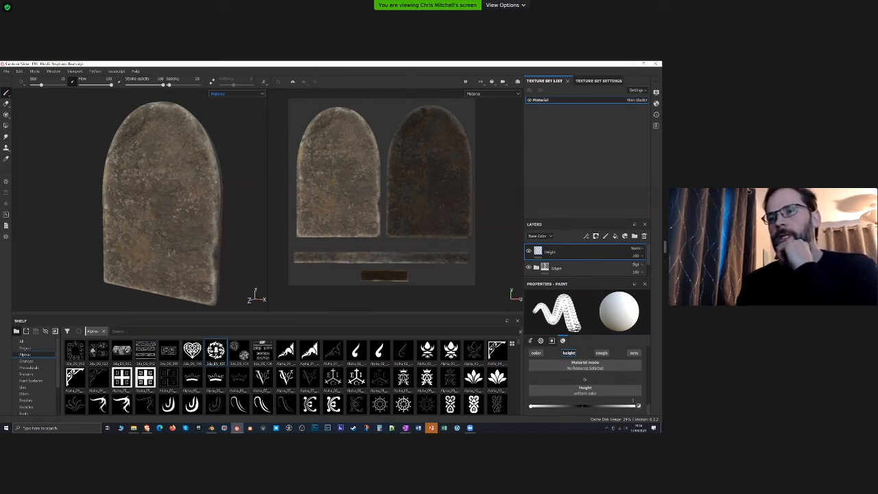
scroll(571, 379, "up", 8)
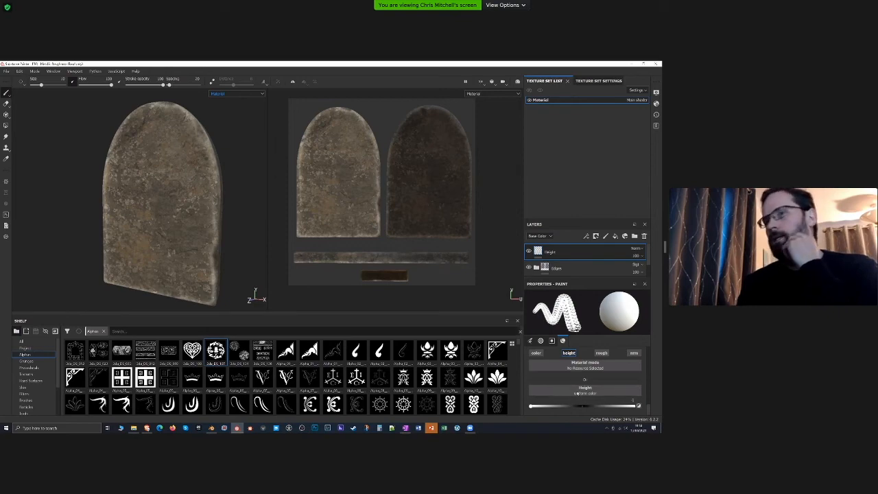
Enlarge the brush to about 71 and stamp the wreath ornament into the lower half of the gravestone's front face
scroll(571, 378, "up", 4)
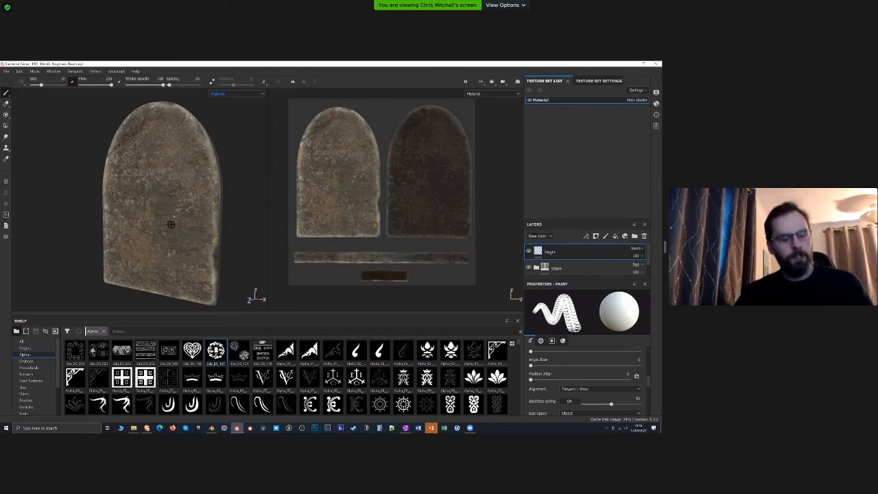
right_click_drag(163, 220, 206, 221, "ctrl")
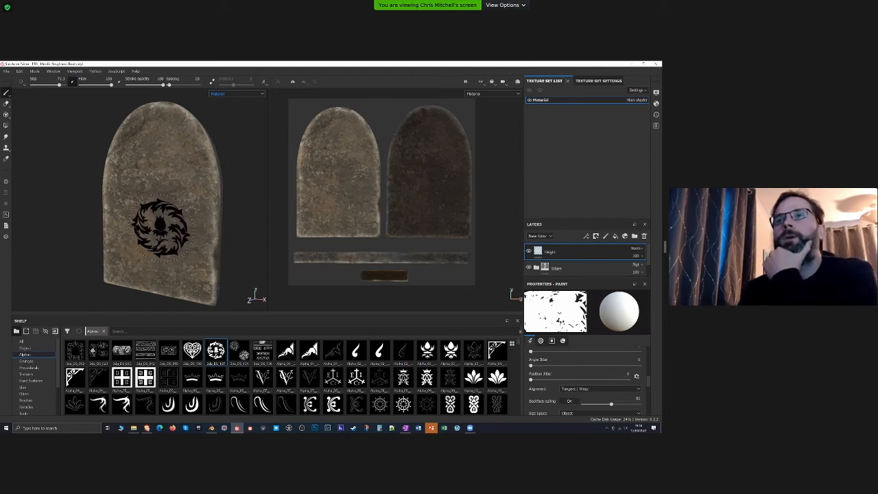
left_click(156, 229)
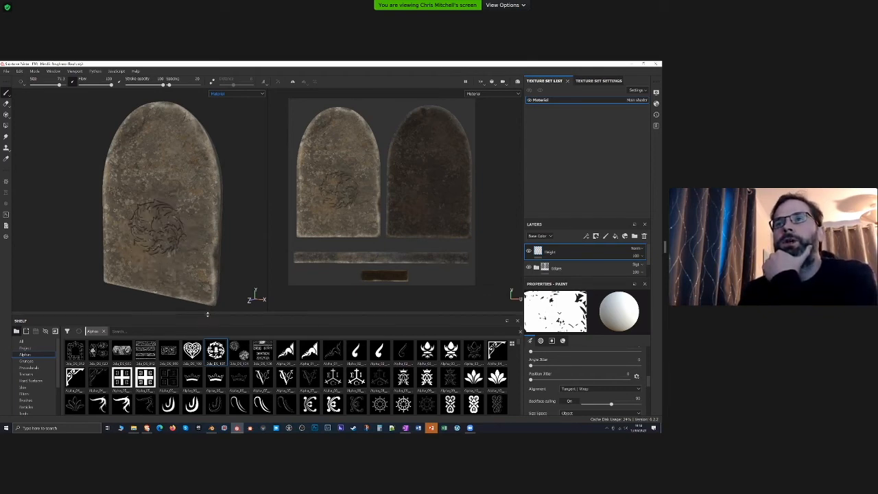
Examine the carved wreath on the front face up close and on the whole gravestone
mouse_move(231, 278)
left_mouse_down("alt")
mouse_move(253, 252)
mouse_move(251, 259)
left_mouse_up("alt")
scroll(251, 260, "up", 4)
left_click_drag(206, 227, 276, 249, "alt")
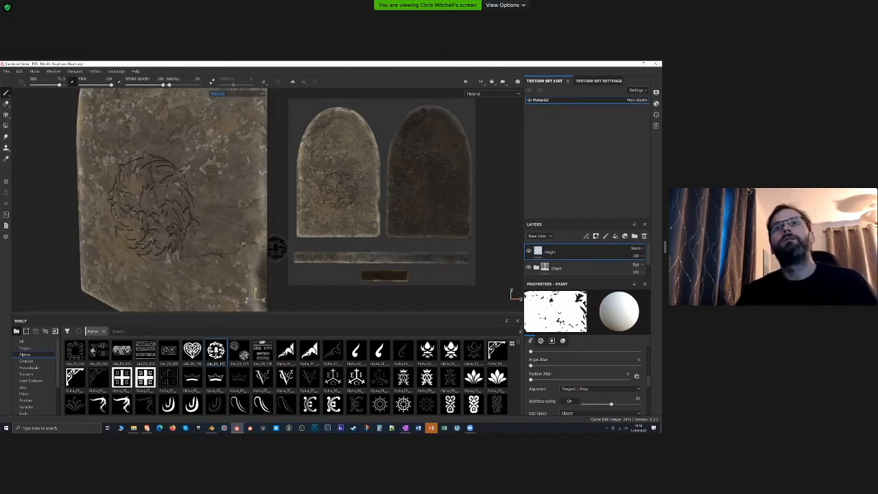
scroll(279, 241, "up", 3)
scroll(228, 220, "up", 3)
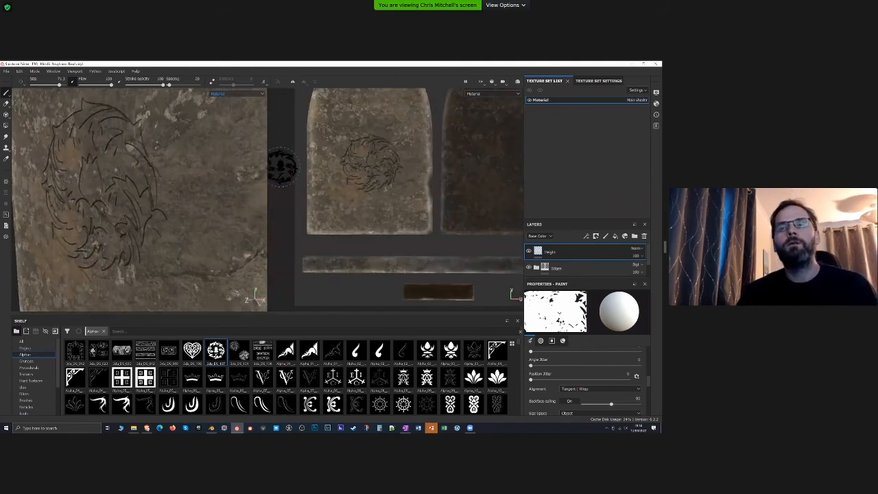
scroll(199, 223, "down", 6)
mouse_move(162, 211)
middle_mouse_down("alt")
mouse_move(149, 222)
mouse_move(153, 249)
middle_mouse_up("alt")
scroll(149, 221, "down", 2)
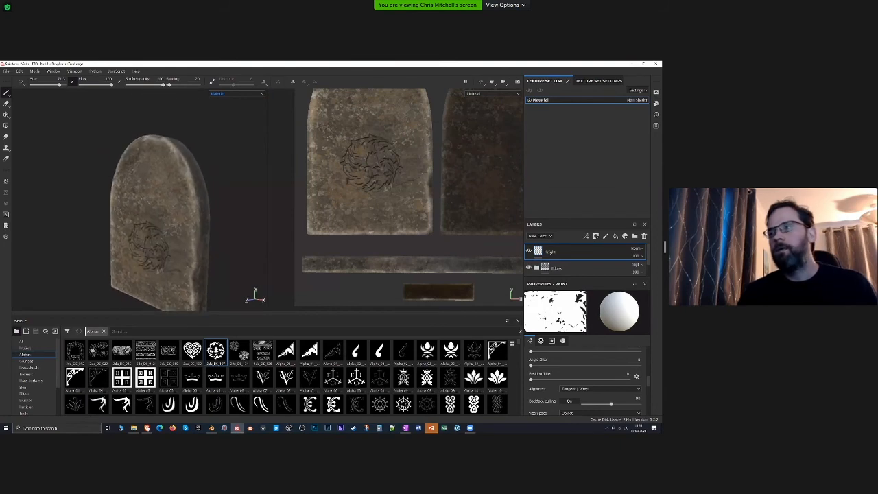
Stamp the flame-shaped ornament alpha near the top of the front face with a brush size of about 33
left_click(427, 351)
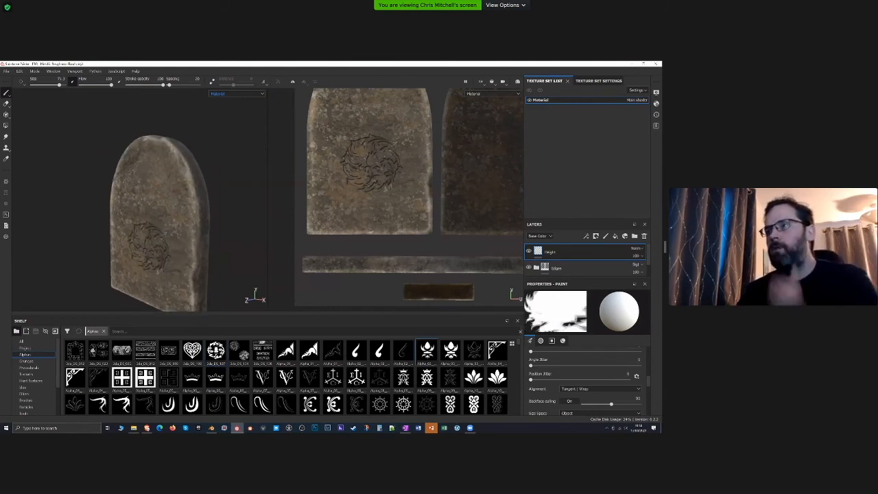
right_click_drag(151, 175, 126, 175, "ctrl")
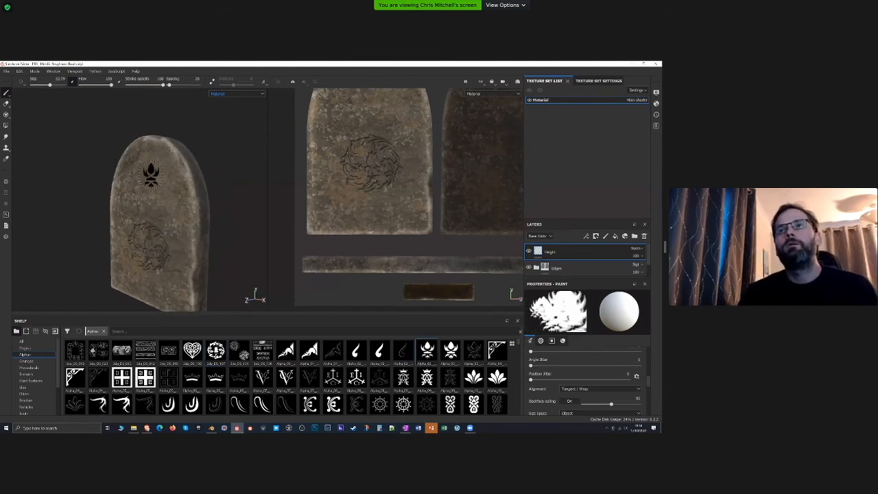
left_click_drag(151, 174, 157, 170, "alt")
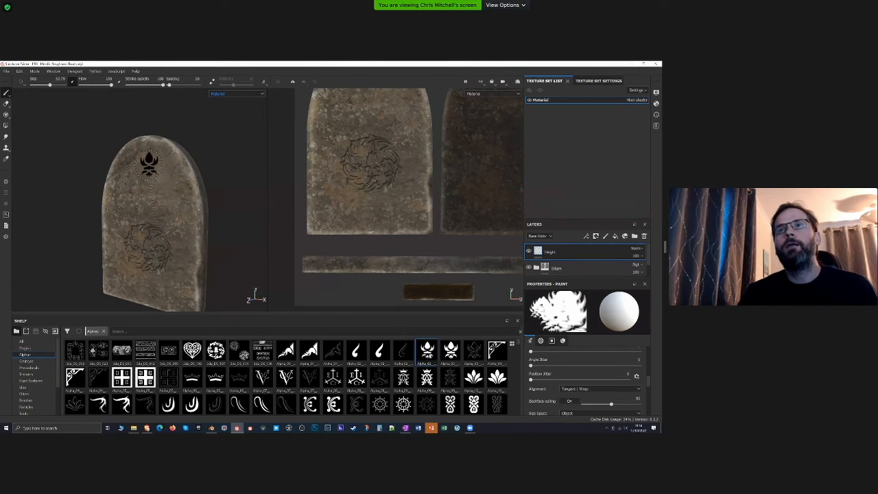
left_click(149, 165)
left_click_drag(228, 253, 232, 252, "alt")
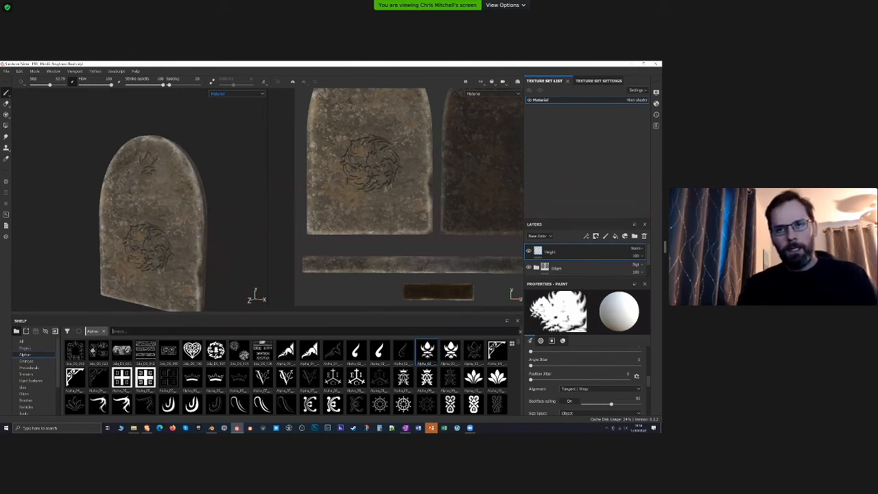
Find the alpha with the deceased's name and "Rest in Peace" and stamp it at brush size 100 between the two ornaments
type("william")
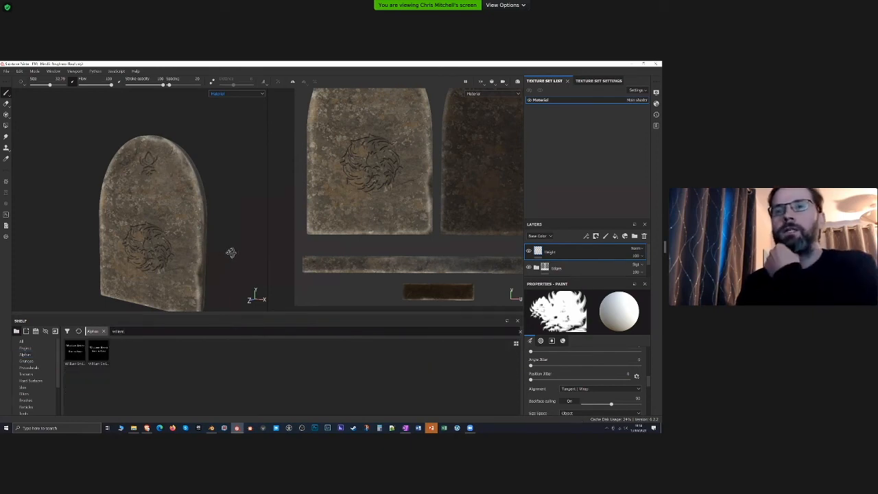
mouse_move(98, 349)
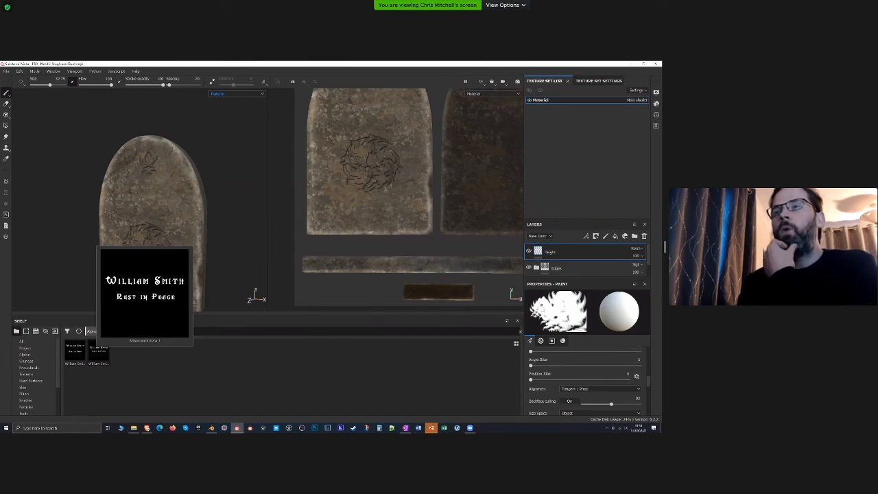
left_click(96, 349)
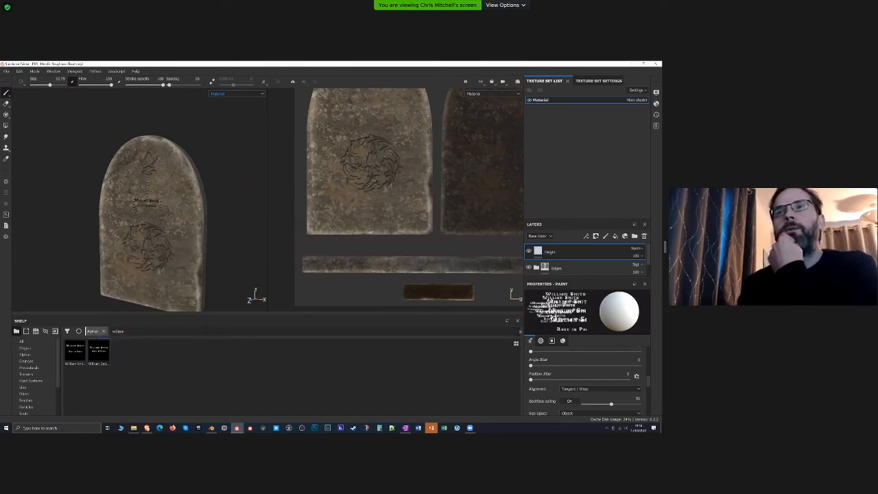
right_click_drag(144, 198, 194, 197, "ctrl")
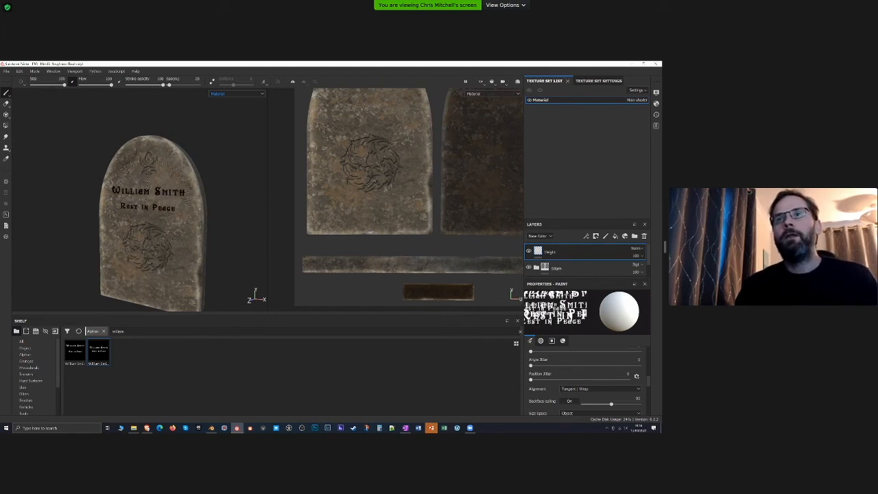
left_click(148, 199)
mouse_move(197, 281)
left_mouse_down("alt")
mouse_move(270, 258)
mouse_move(263, 251)
mouse_move(260, 268)
mouse_move(233, 200)
mouse_move(256, 271)
mouse_move(231, 245)
mouse_move(262, 231)
mouse_move(276, 236)
left_mouse_up("alt")
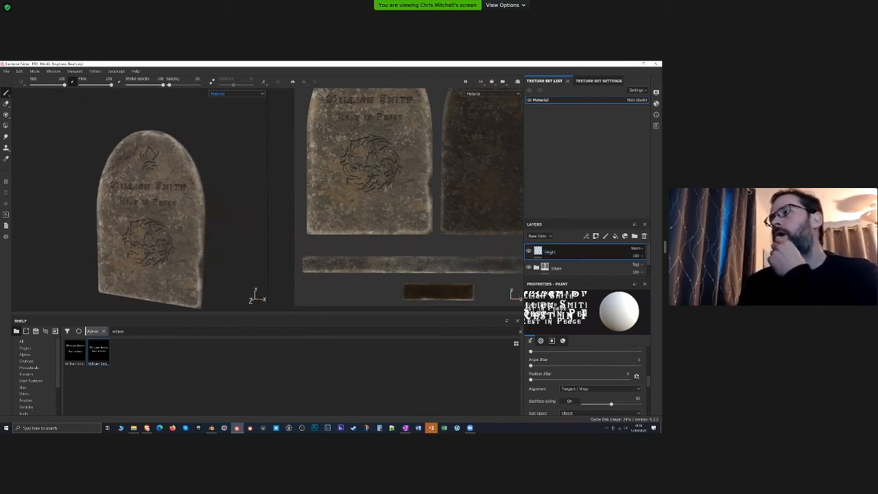
Add a filter to the Height layer and choose the Blur filter for it
right_click(549, 251)
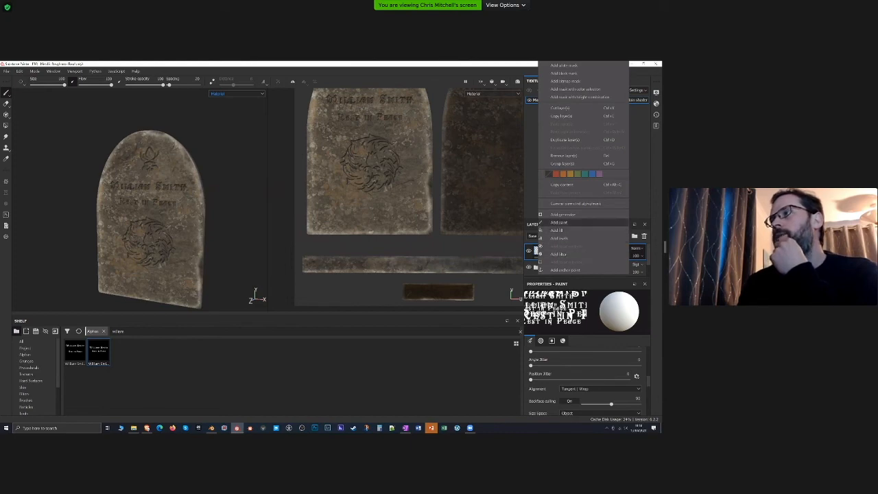
left_click(559, 254)
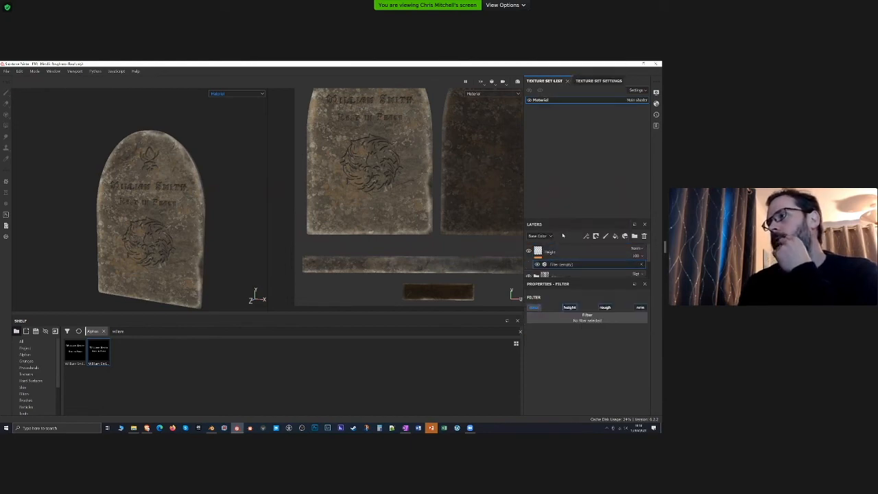
left_click(555, 316)
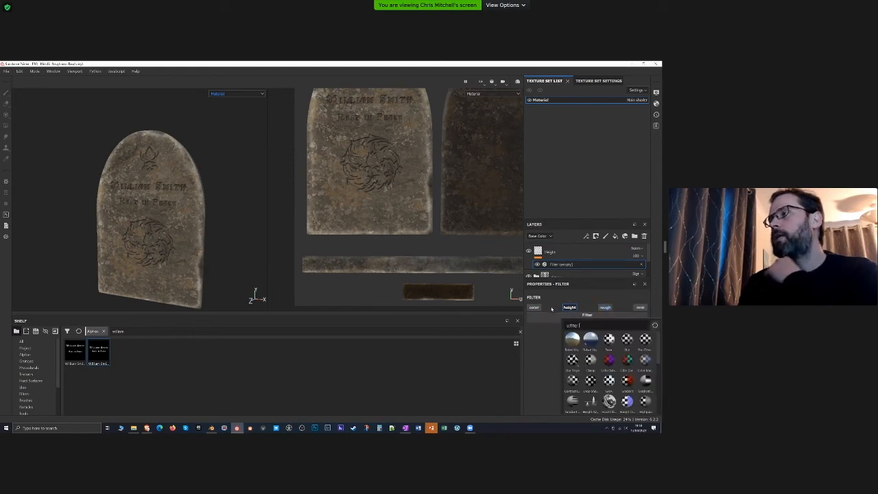
type("blur")
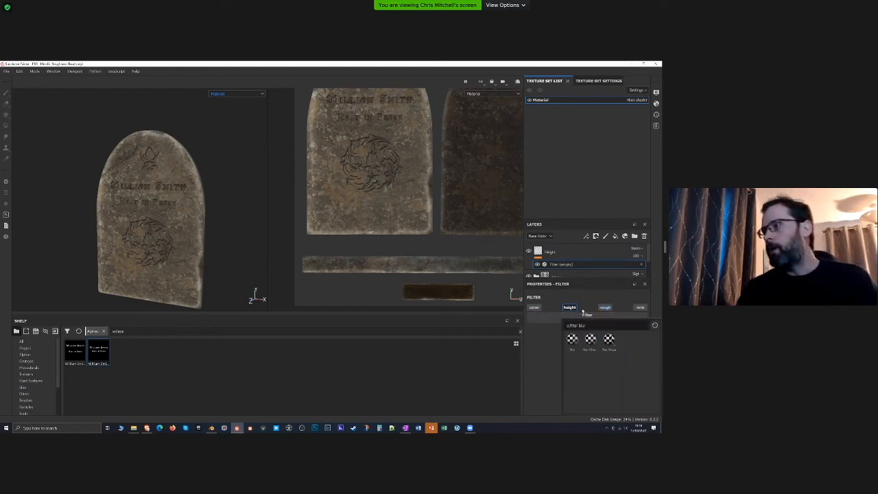
left_click(572, 339)
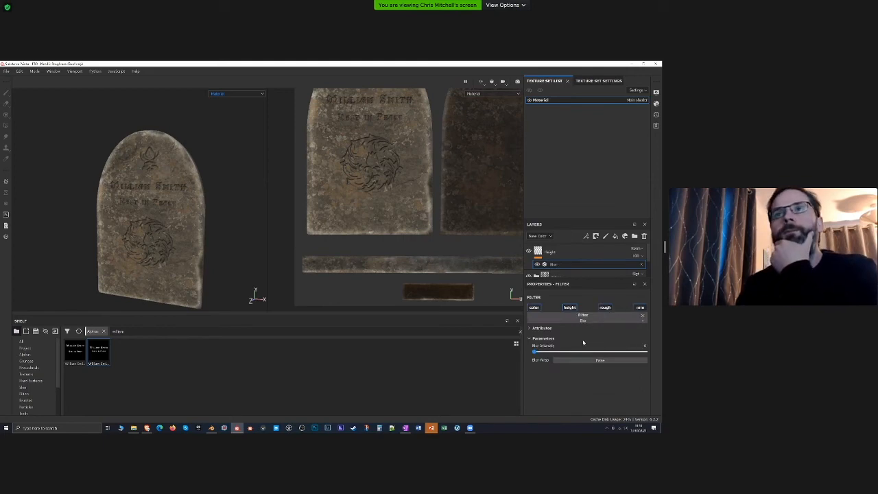
Set the filter's Blur Intensity to about 0.54 and check the softened carvings from several angles
left_click_drag(534, 352, 561, 352)
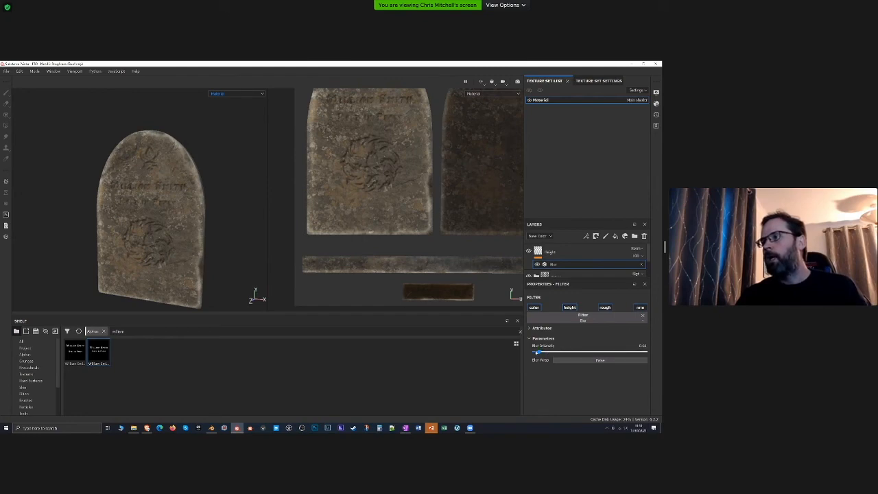
left_click_drag(201, 207, 183, 209, "alt")
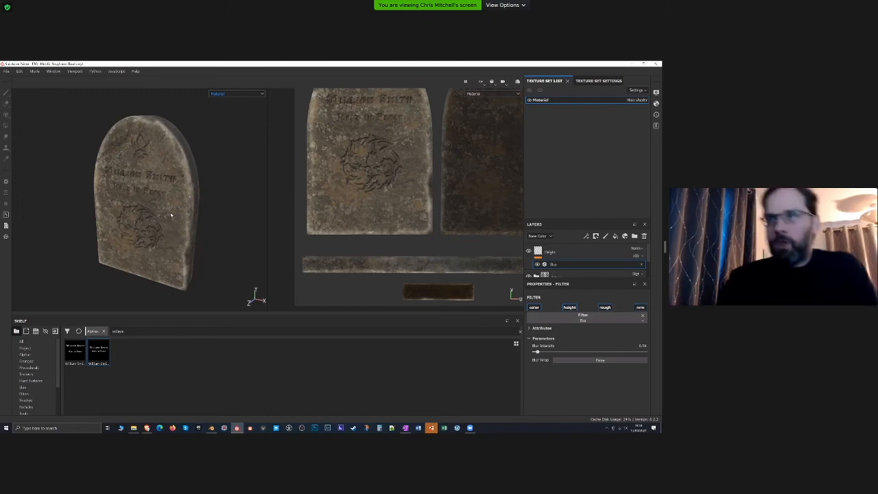
left_click_drag(173, 218, 160, 198, "alt")
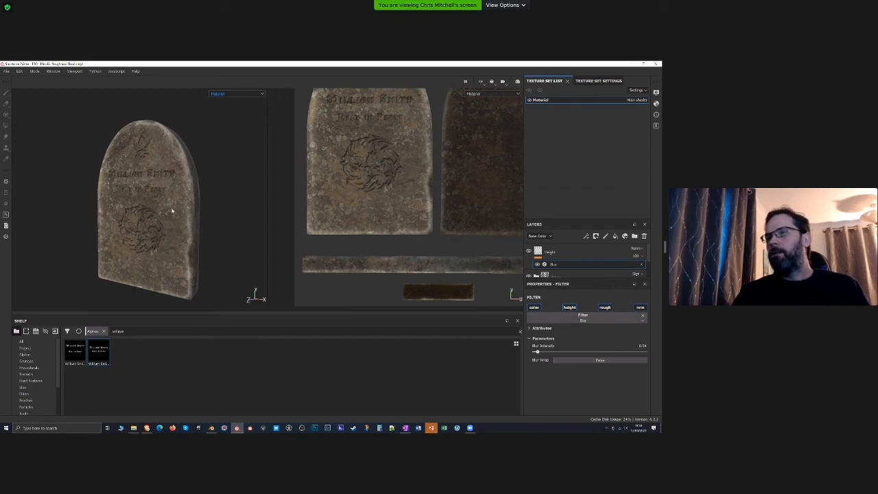
left_click_drag(165, 203, 176, 216, "alt")
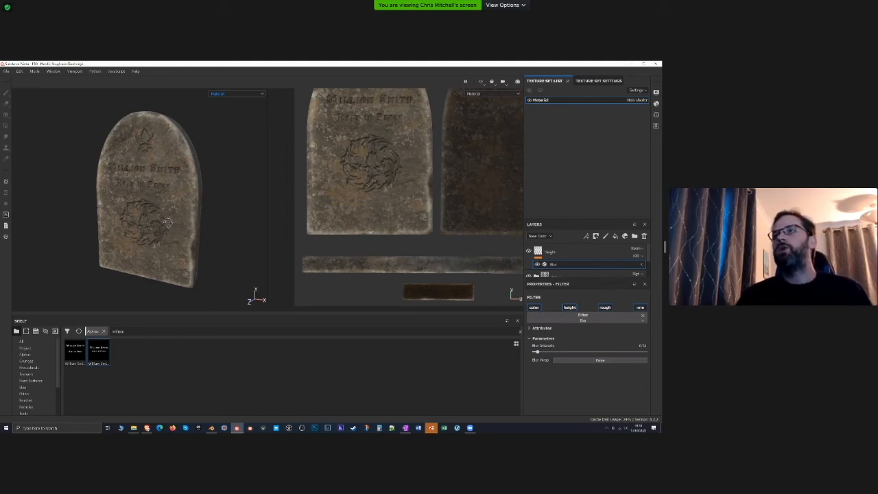
left_click_drag(174, 230, 175, 218, "alt")
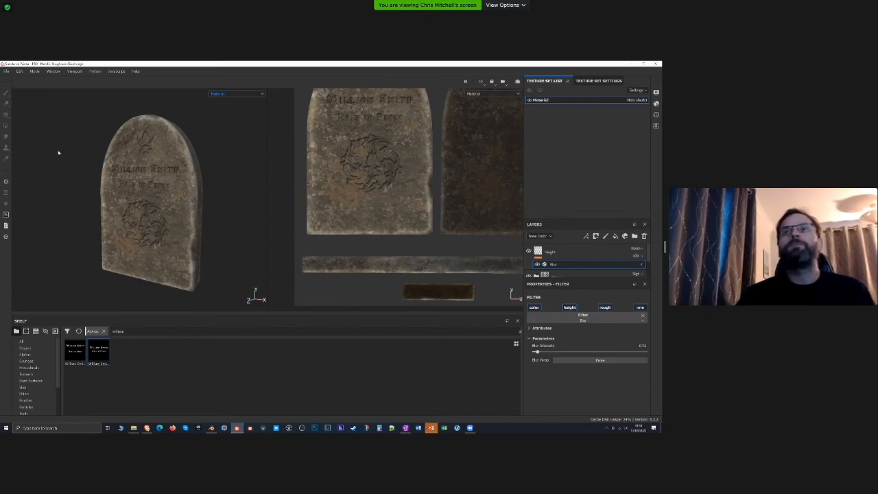
Start a texture export and set its output directory to a new folder named Grave 6 inside Baked Projects
left_click(6, 71)
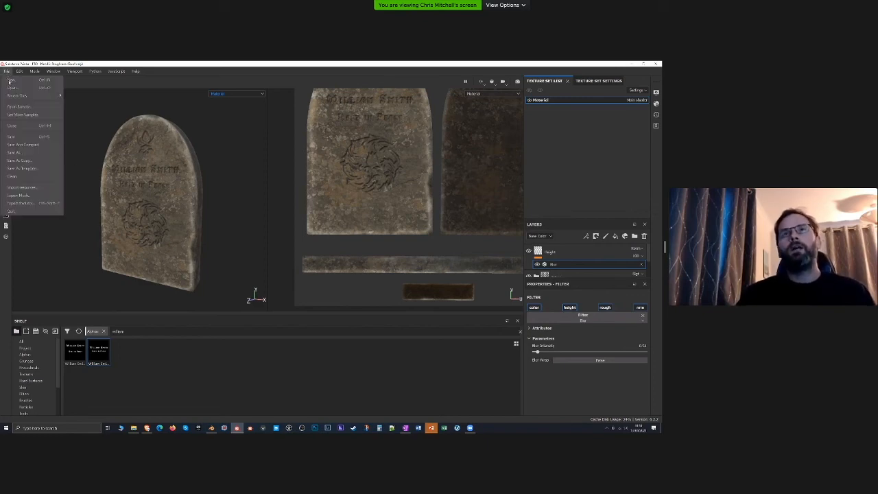
left_click(36, 204)
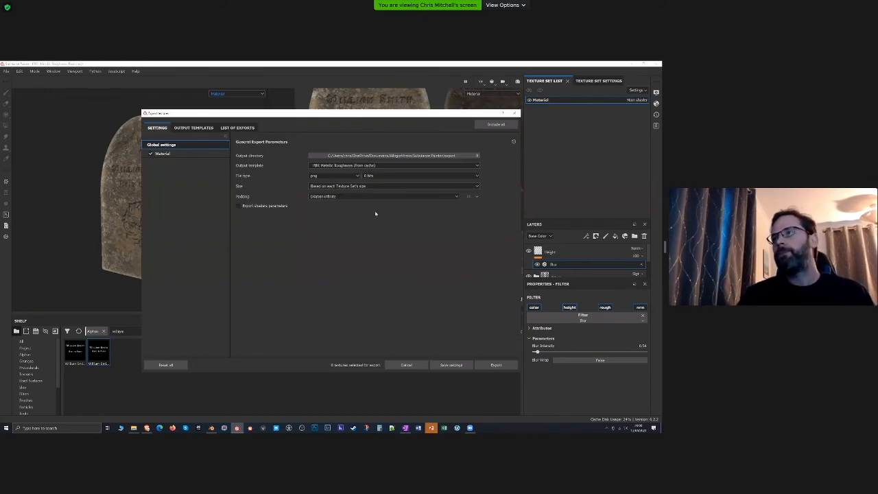
left_click(397, 156)
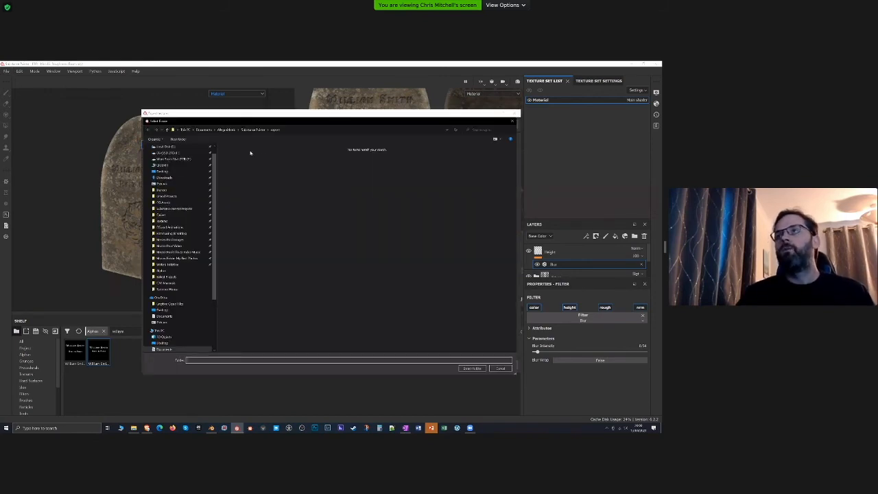
left_click(168, 276)
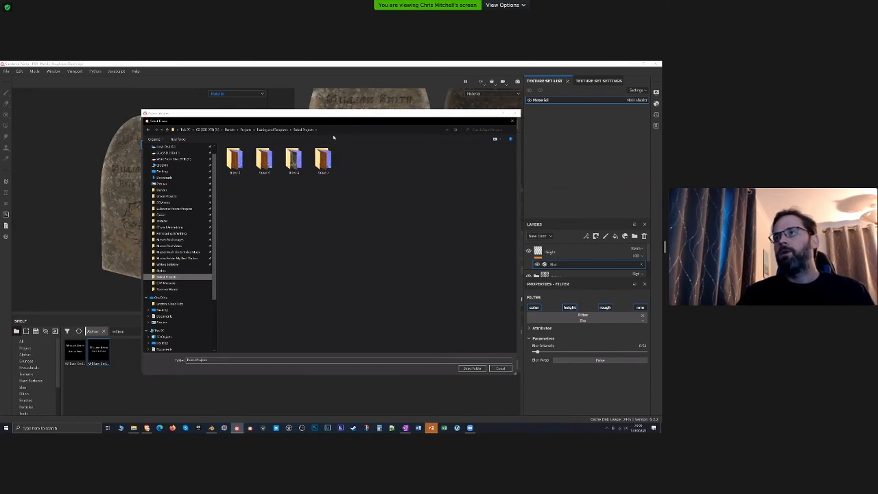
right_click(345, 187)
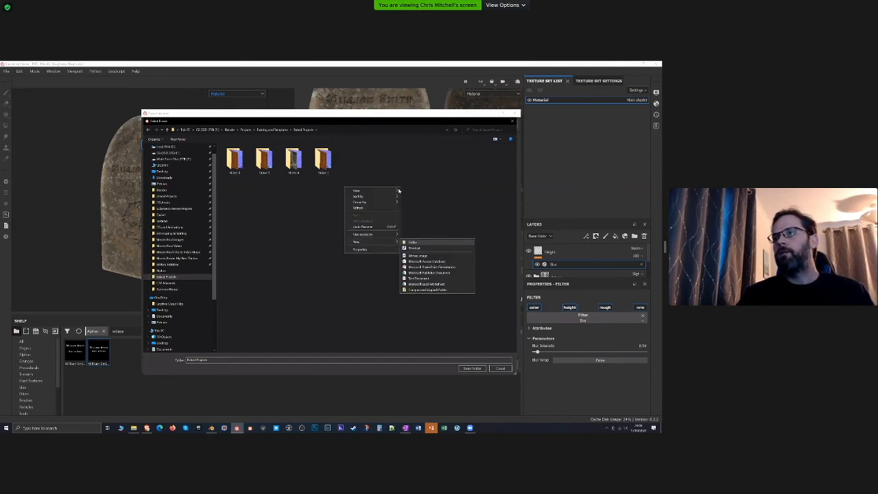
left_click(413, 242)
type("Grave 6")
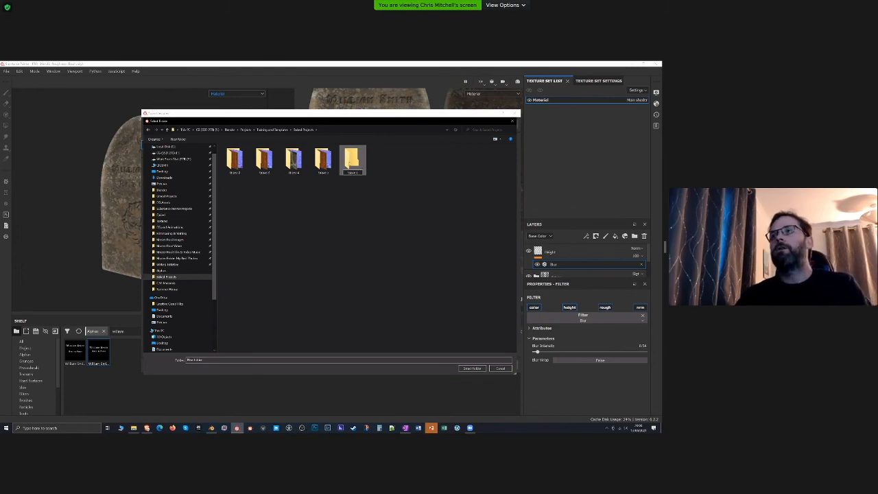
double_click(350, 161)
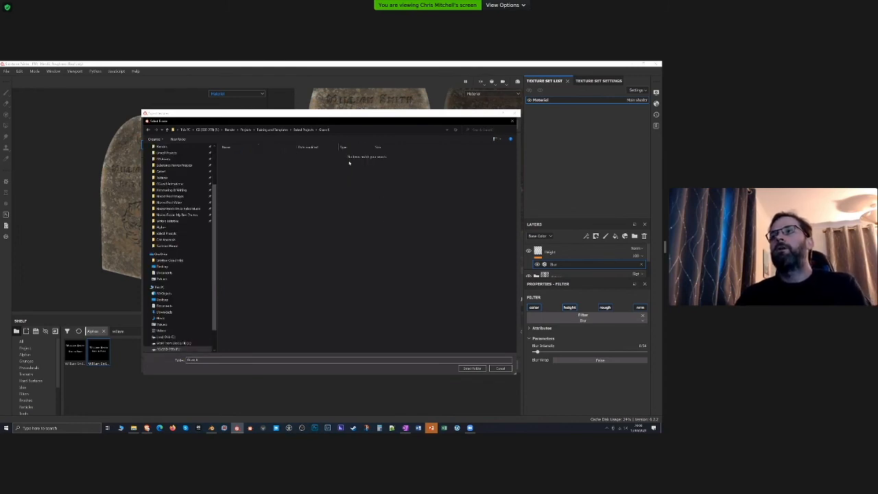
left_click(472, 368)
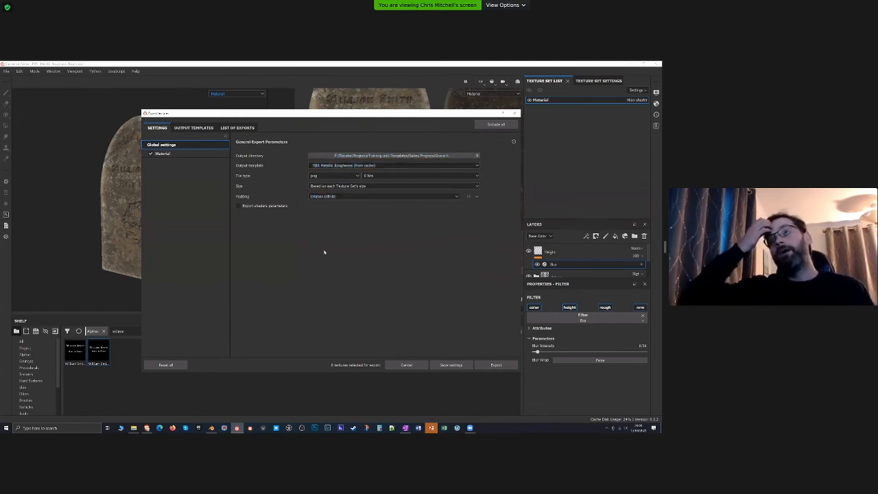
Set the export's output template to Cycles Blender
left_click(332, 166)
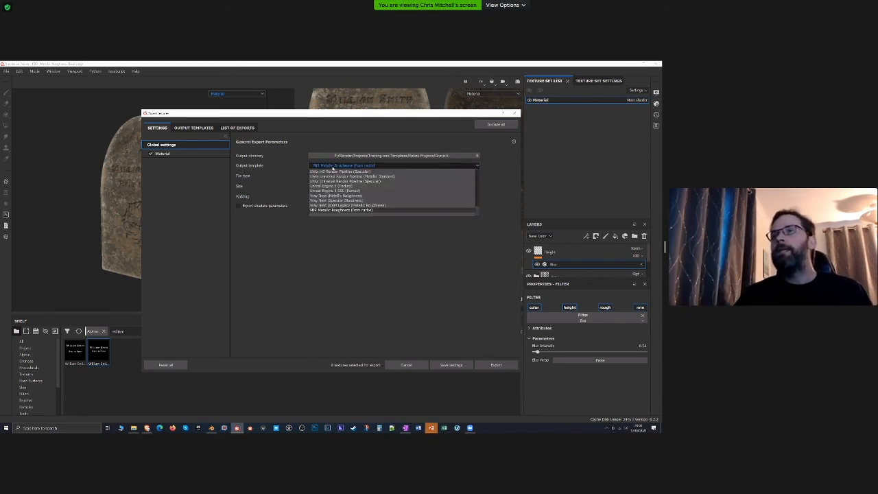
scroll(343, 191, "up", 5)
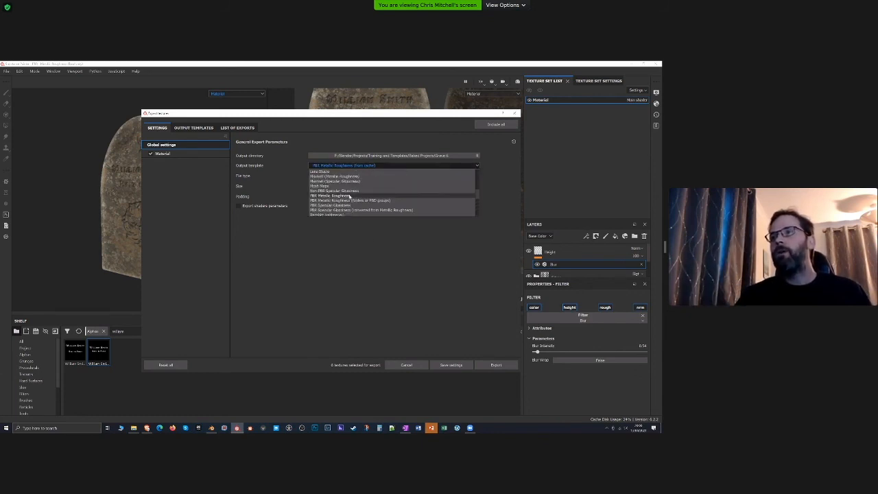
scroll(349, 197, "up", 3)
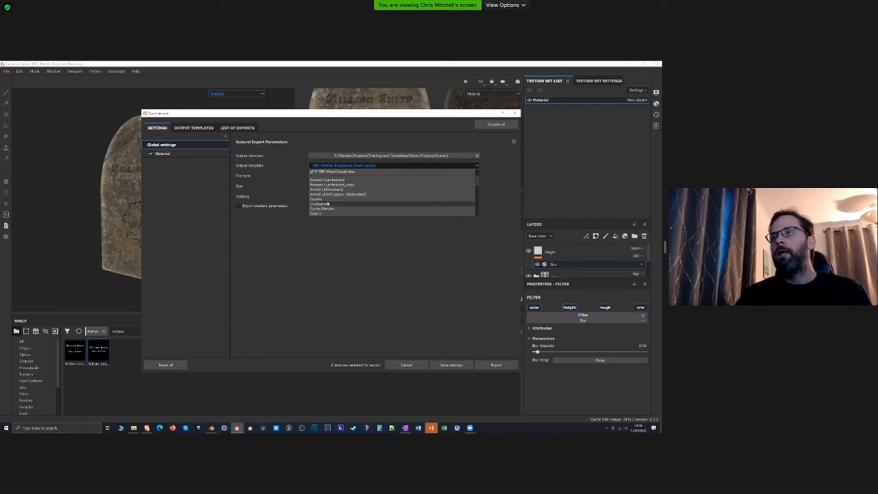
scroll(328, 203, "down", 3)
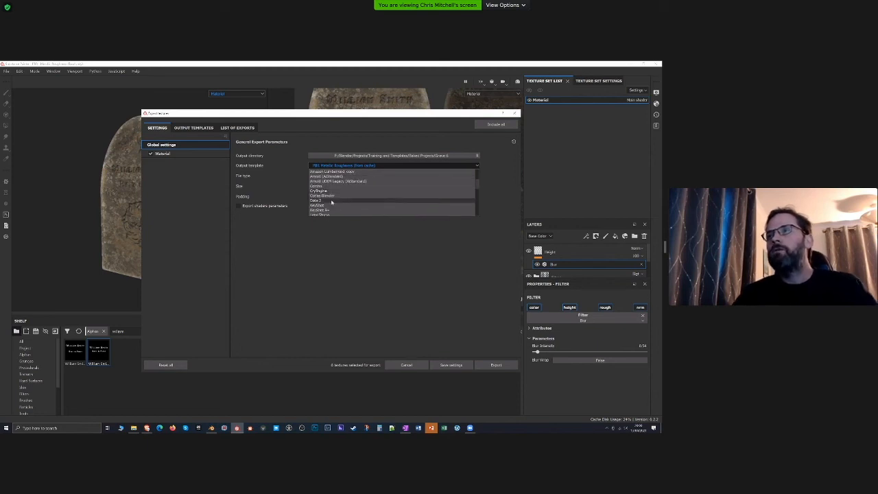
left_click(327, 197)
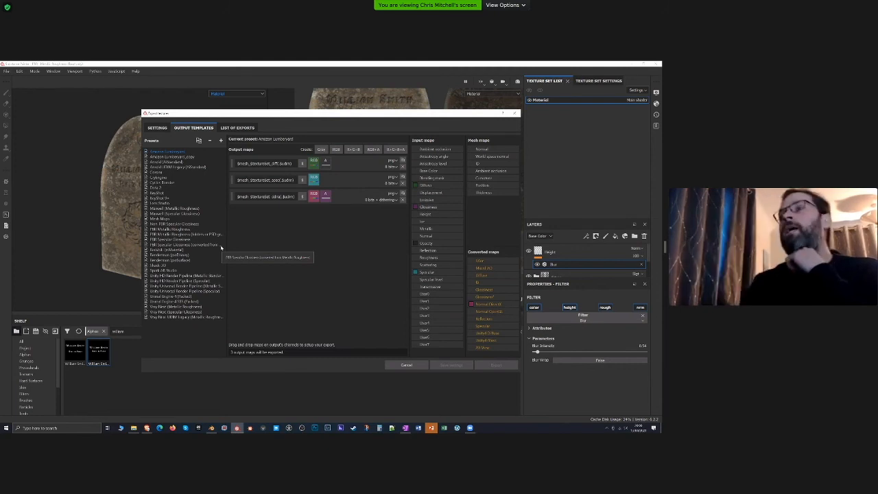
Review the output maps of the Cycles Blender template and export the gravestone's textures
left_click(161, 183)
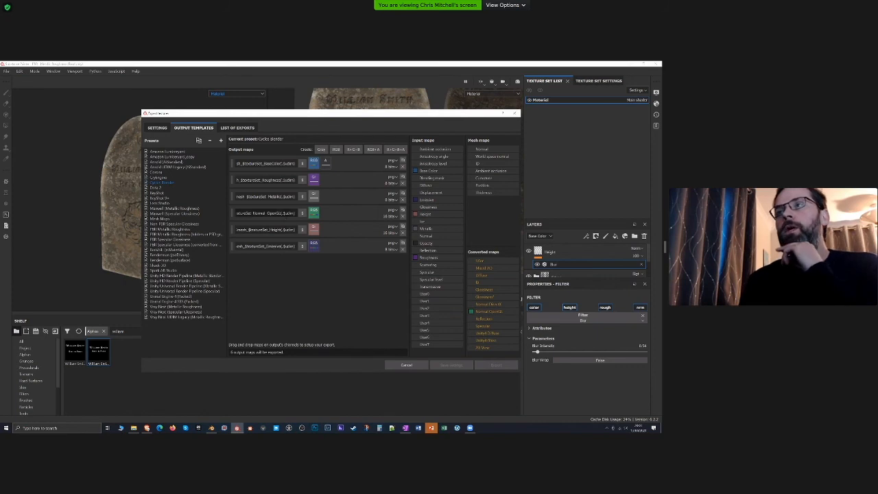
left_click(159, 129)
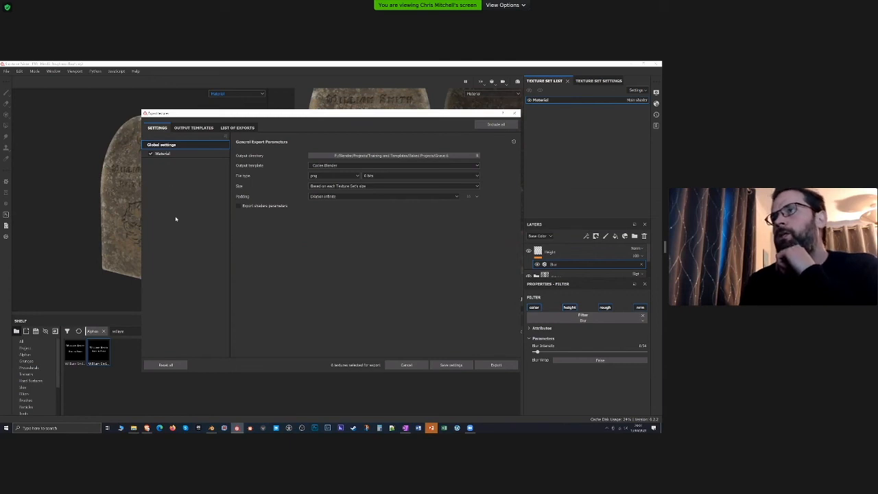
left_click(495, 365)
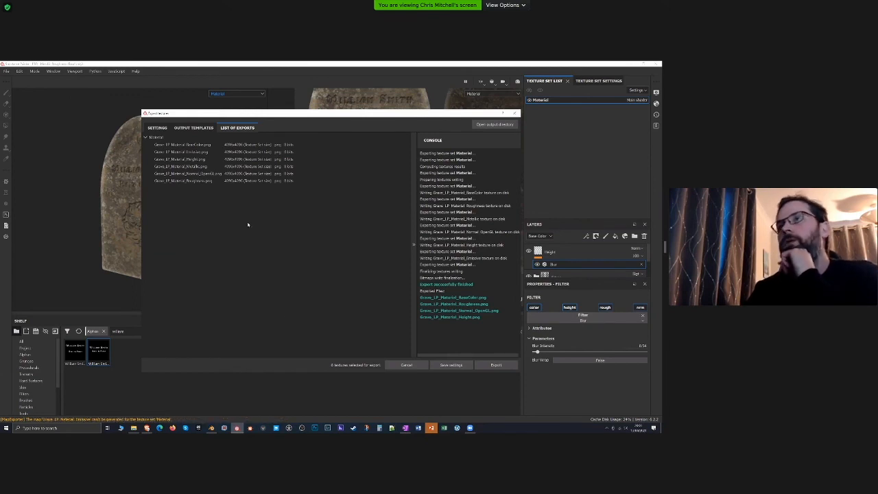
Try several maximum texture sizes in the export settings, including 8192, and settle on 4096
left_click(158, 128)
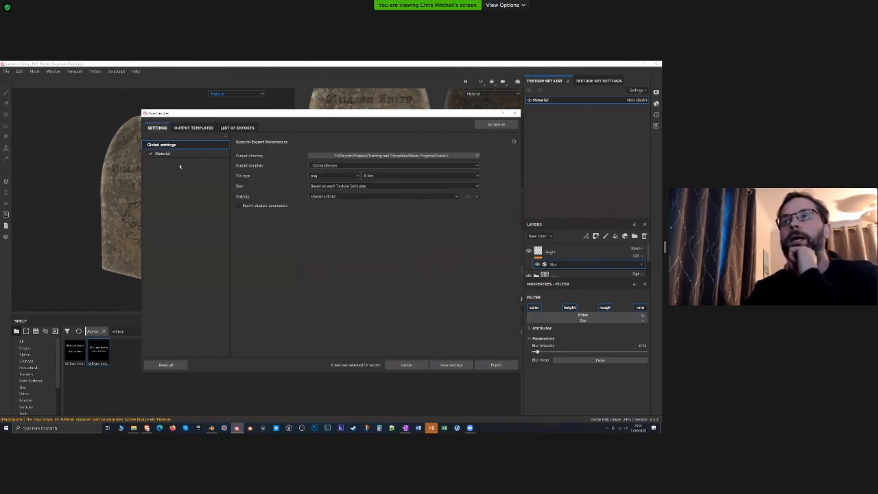
left_click(319, 183)
left_click(319, 218)
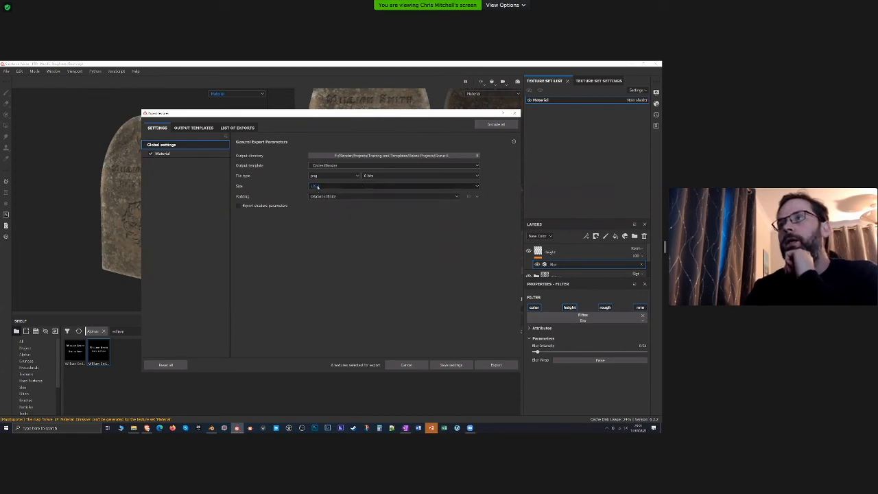
left_click(317, 186)
left_click(319, 233)
left_click(320, 187)
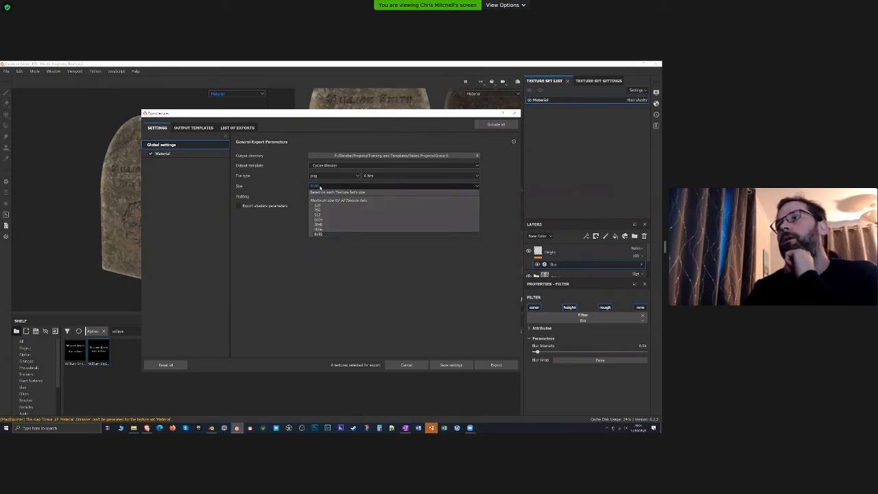
left_click(320, 229)
left_click(319, 187)
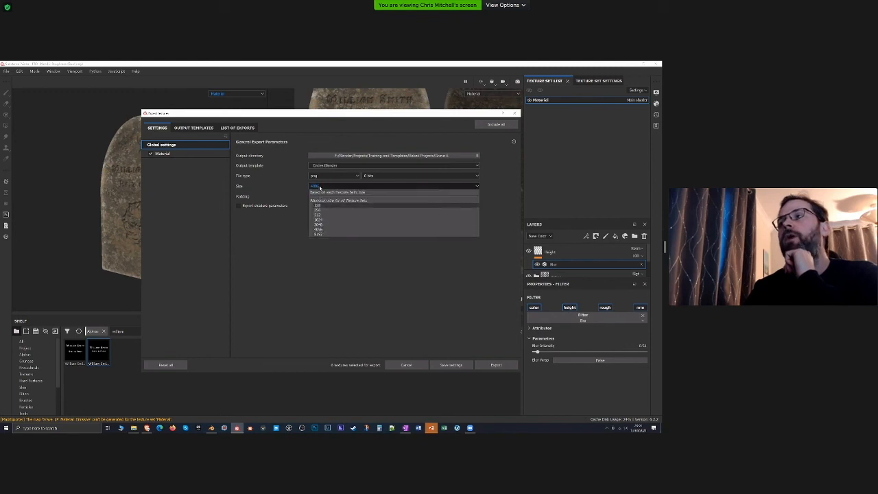
left_click(325, 206)
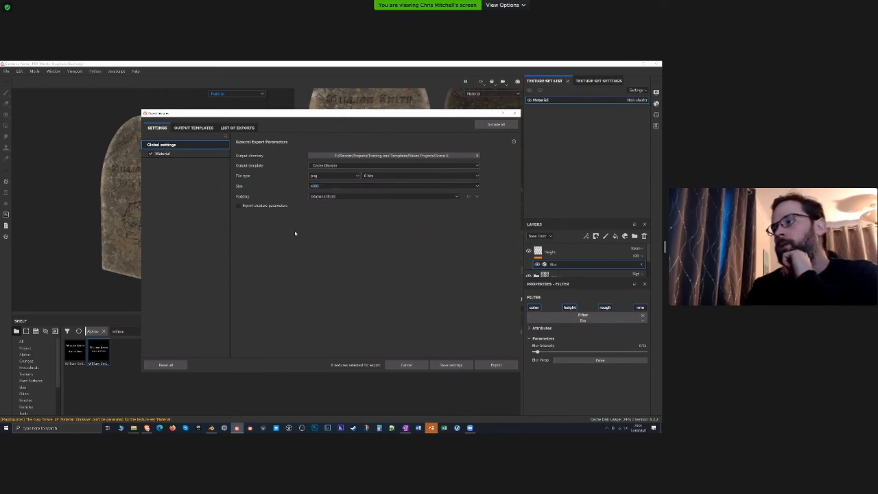
Switch to Blender and display the two gravestones in rendered shading
left_click(211, 428)
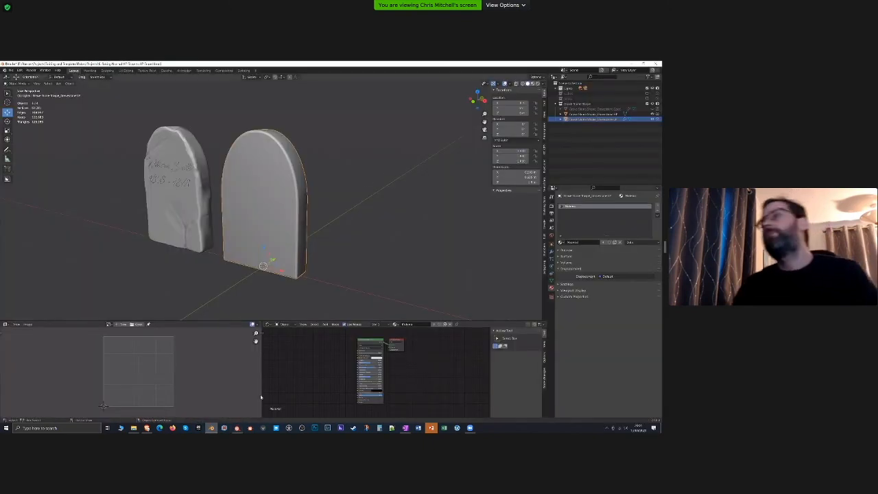
middle_click_drag(236, 288, 335, 198)
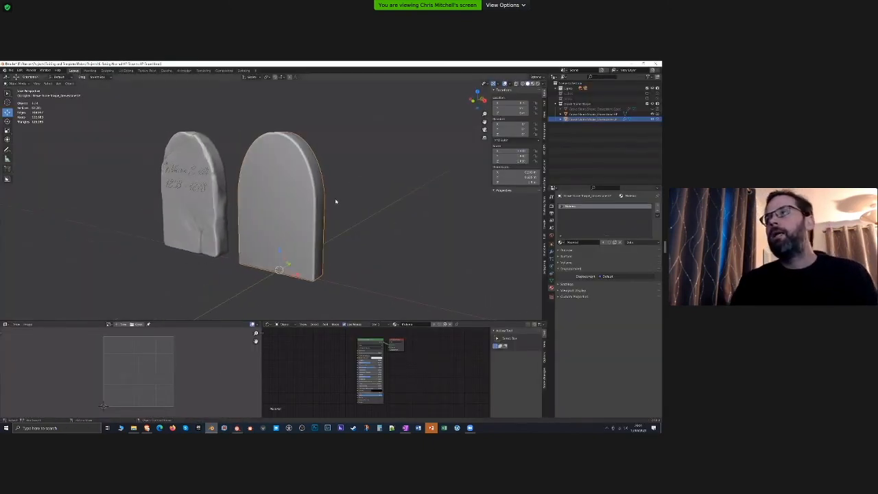
key("z")
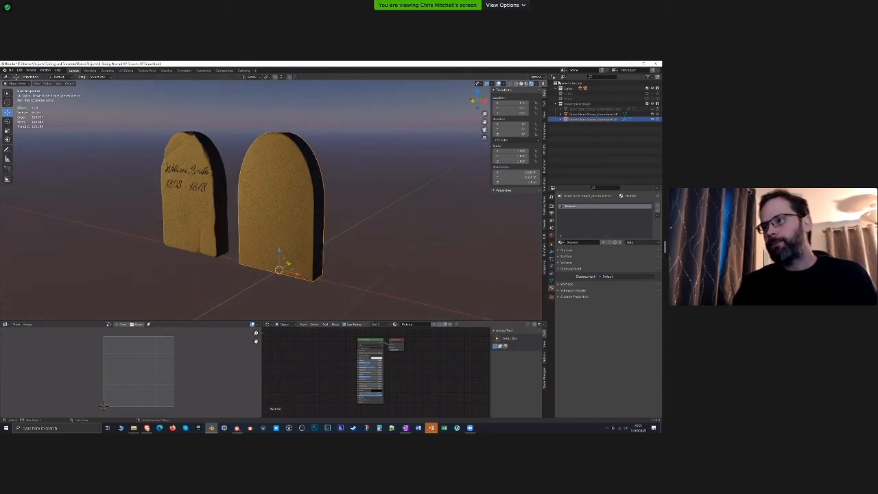
Run the Principled Texture Setup on the gravestone's Principled BSDF node with all four exported maps from the Grave 6 folder
middle_click_drag(314, 355, 364, 355)
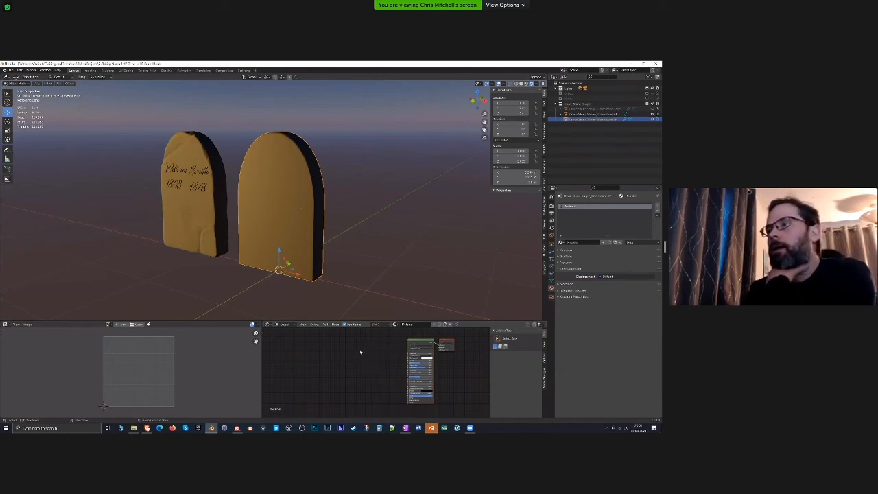
middle_click_drag(388, 363, 370, 365)
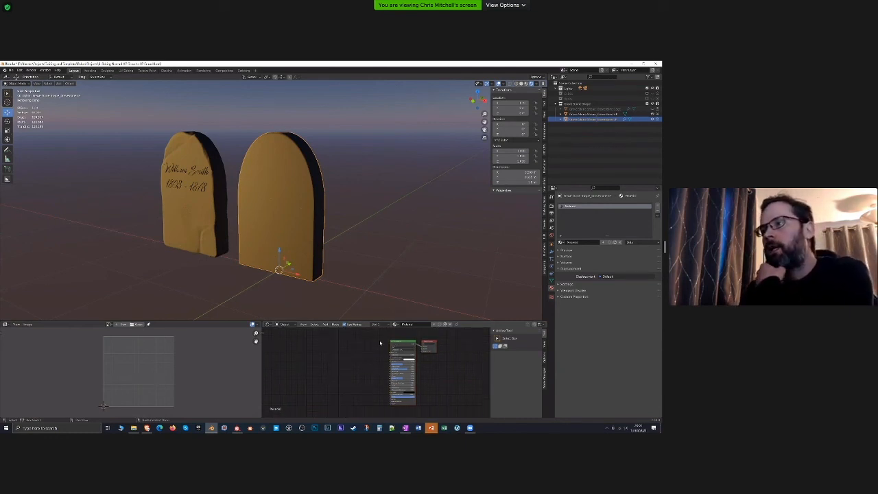
left_click(394, 371)
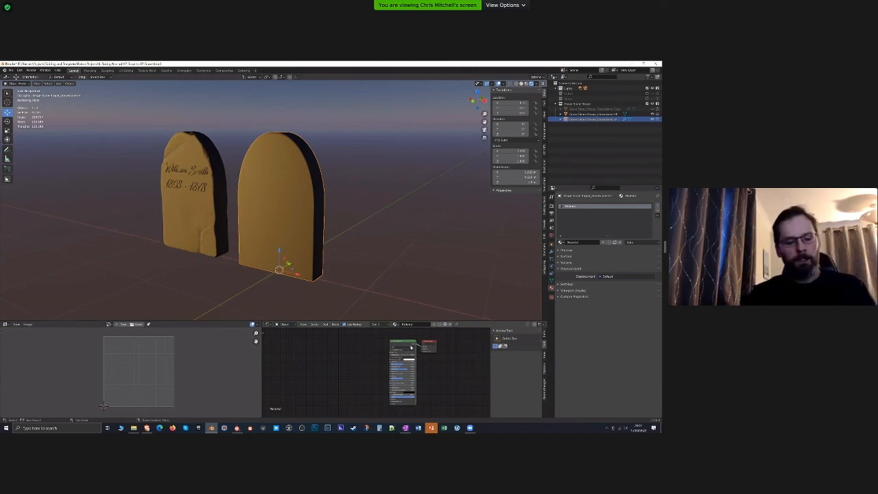
key("ctrl+shift+t")
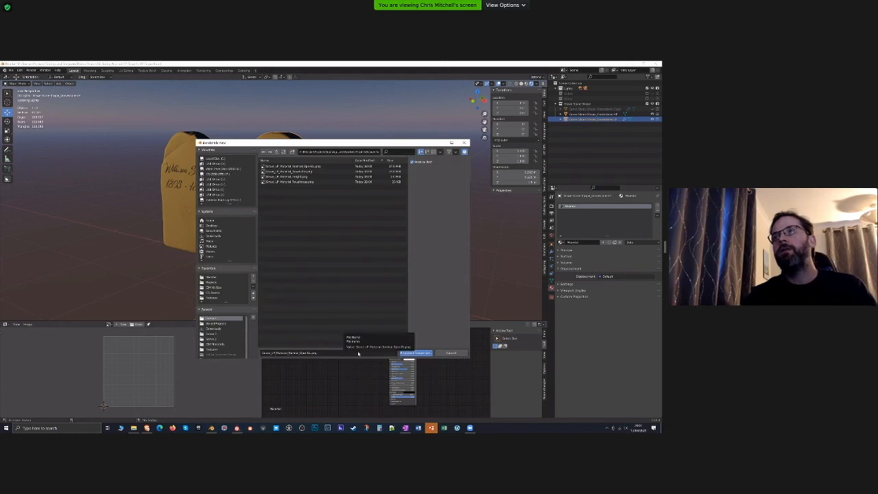
left_click(276, 151)
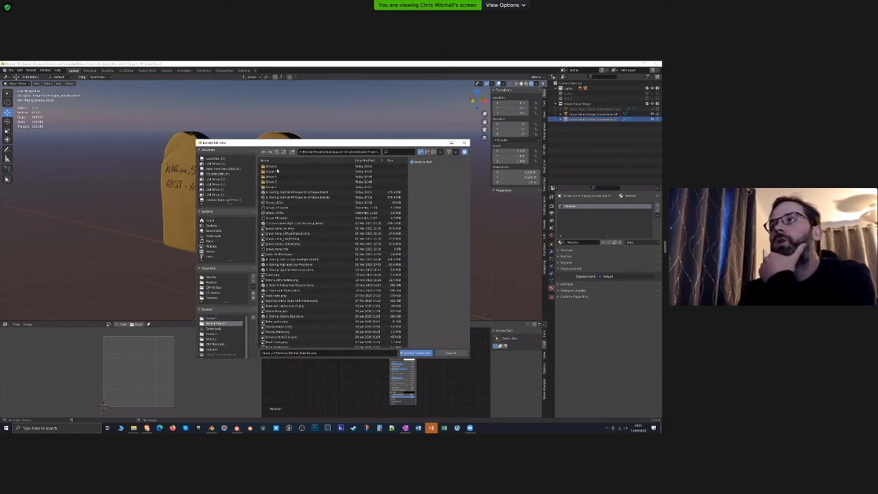
double_click(274, 167)
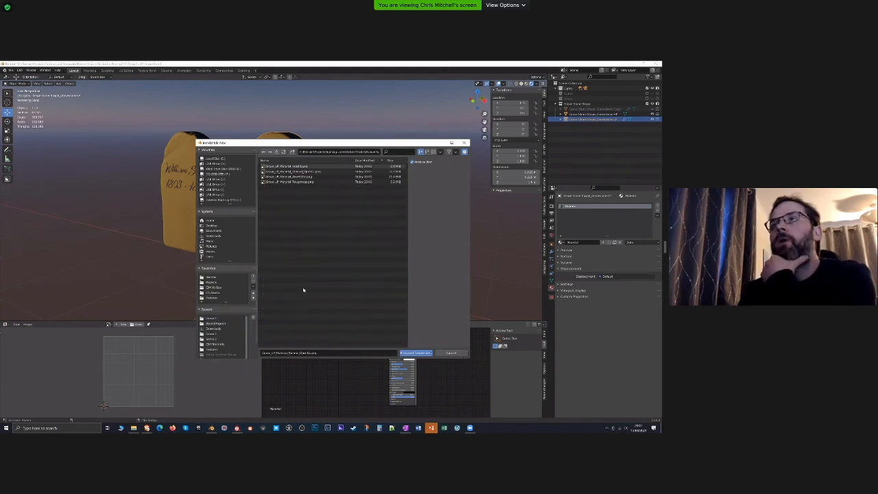
left_click_drag(314, 210, 298, 192)
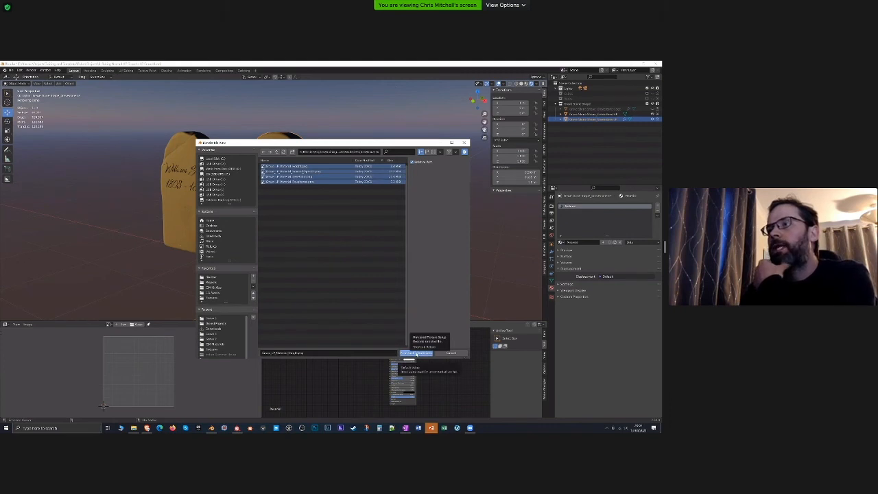
left_click(416, 353)
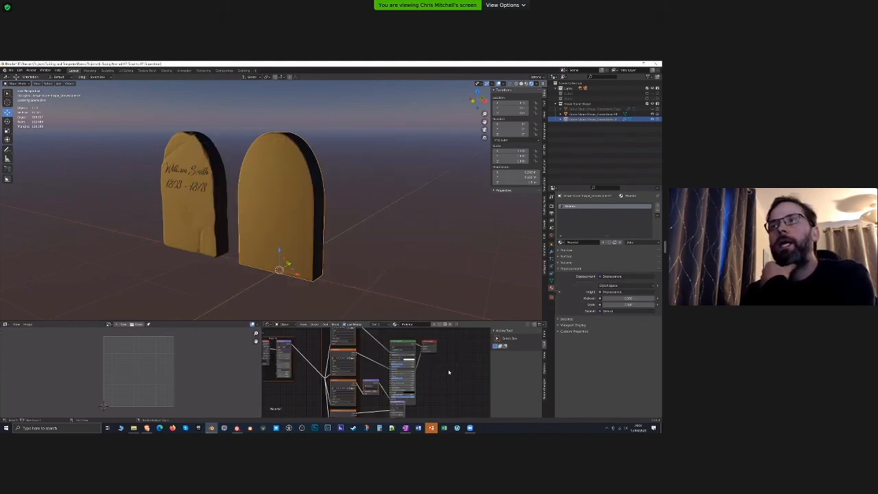
Spread out the Principled BSDF and Material Output nodes so their connections are easier to follow
scroll(425, 377, "down", 8)
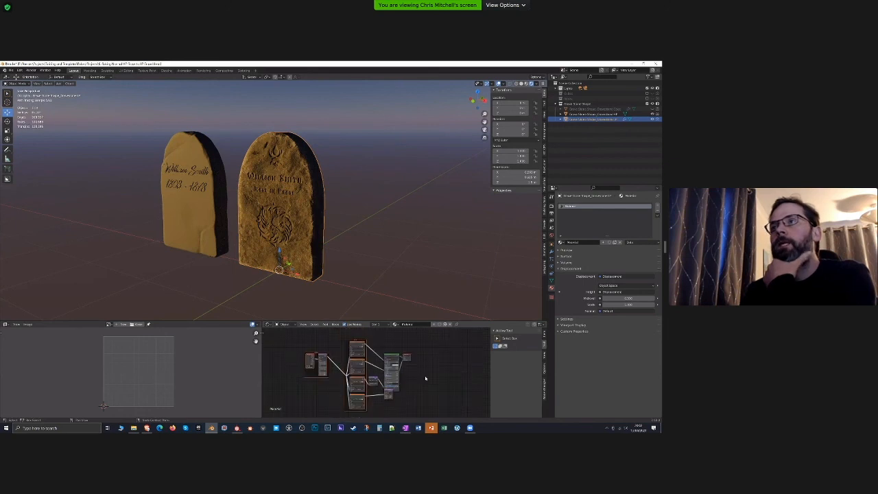
scroll(413, 362, "up", 4)
left_click_drag(409, 358, 399, 339)
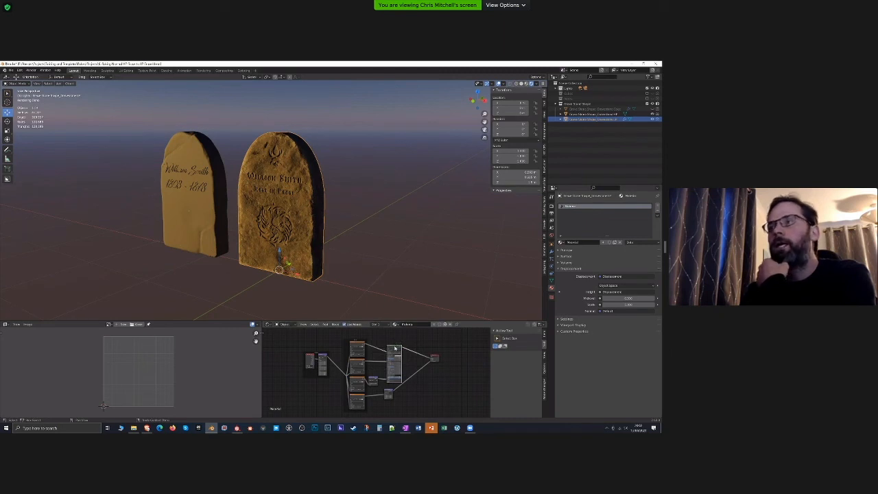
scroll(394, 348, "up", 3)
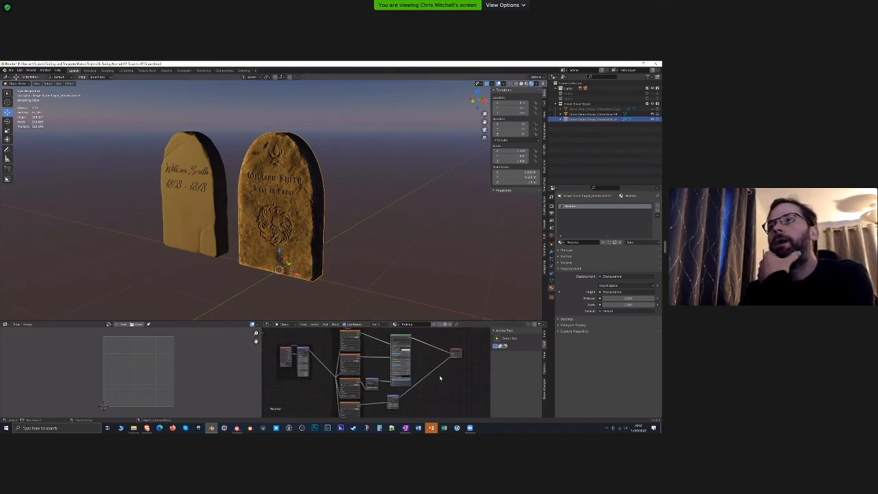
Examine the textured gravestone from several angles and compare its rendered look with the plain geometry in solid shading
middle_click_drag(397, 308, 275, 272)
scroll(247, 265, "up", 4)
middle_click_drag(384, 266, 331, 270)
scroll(293, 252, "down", 4)
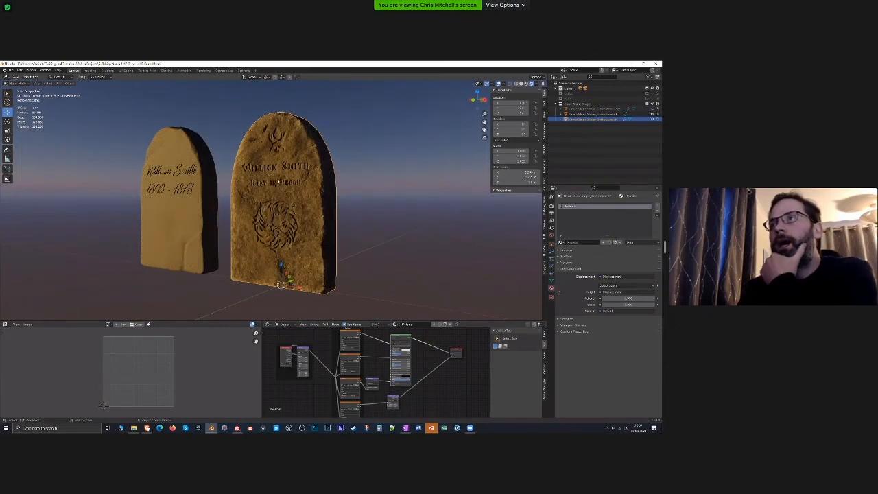
middle_click_drag(275, 180, 266, 194)
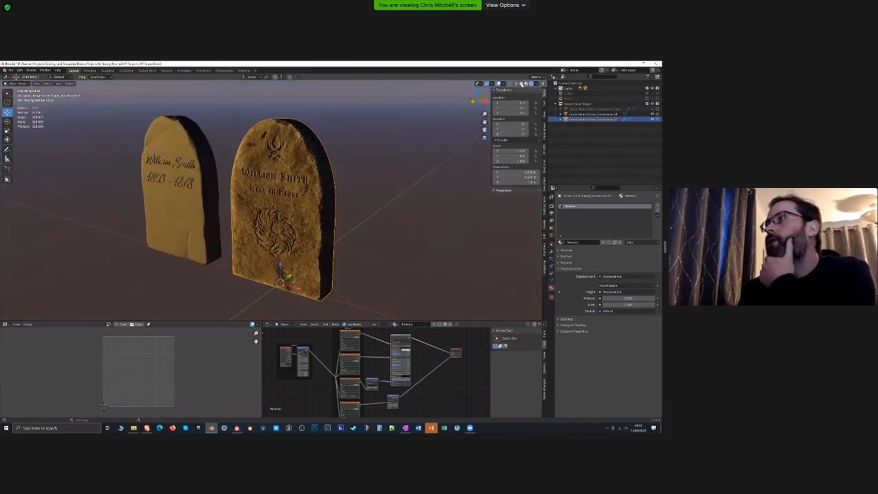
left_click(522, 84)
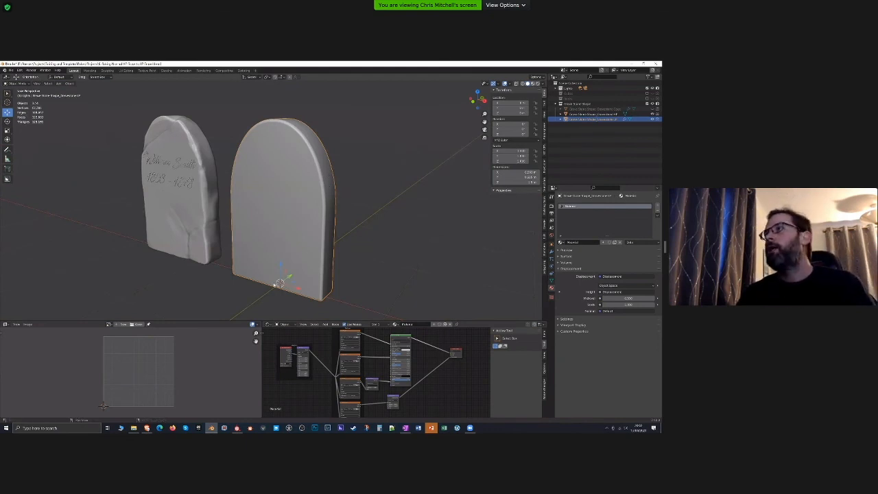
key("z")
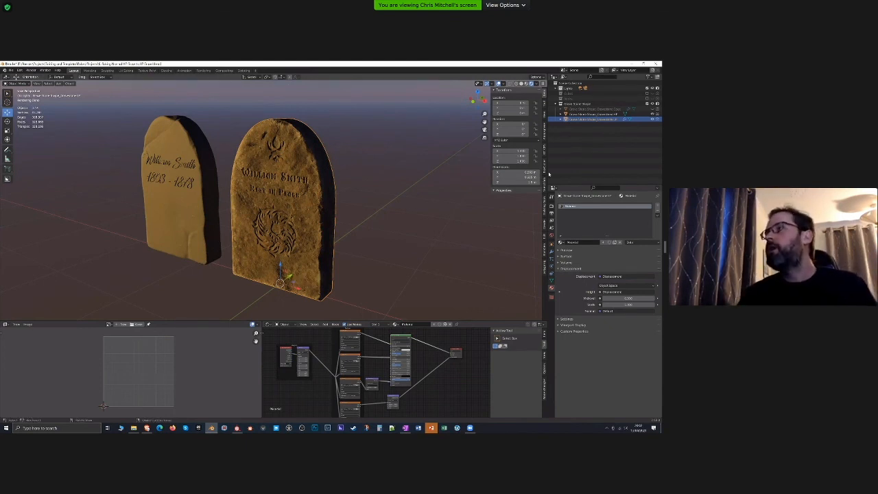
Vary the sun's azimuth in the Physical Atmosphere settings to check the carvings under different light directions
left_click(545, 133)
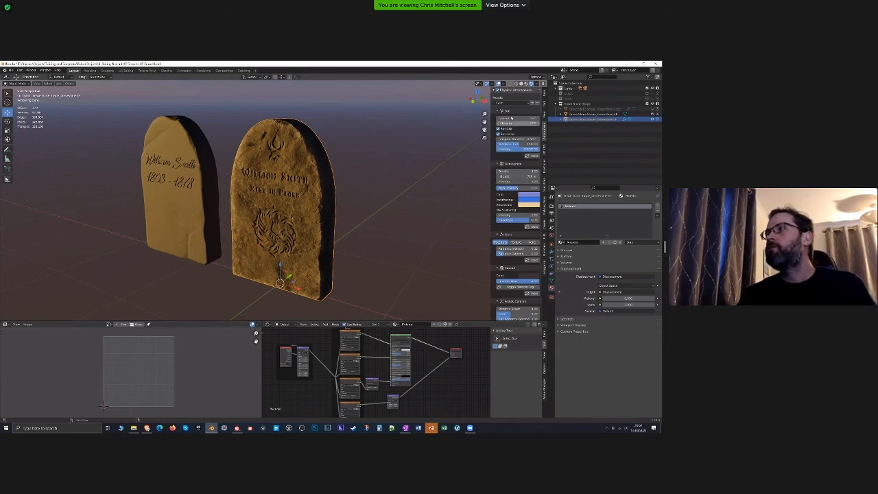
left_click_drag(510, 118, 531, 117)
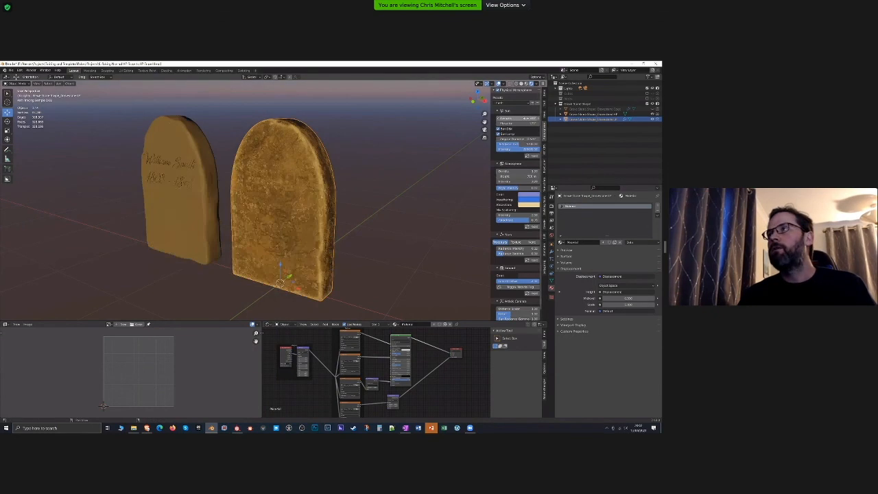
left_click_drag(513, 119, 510, 119)
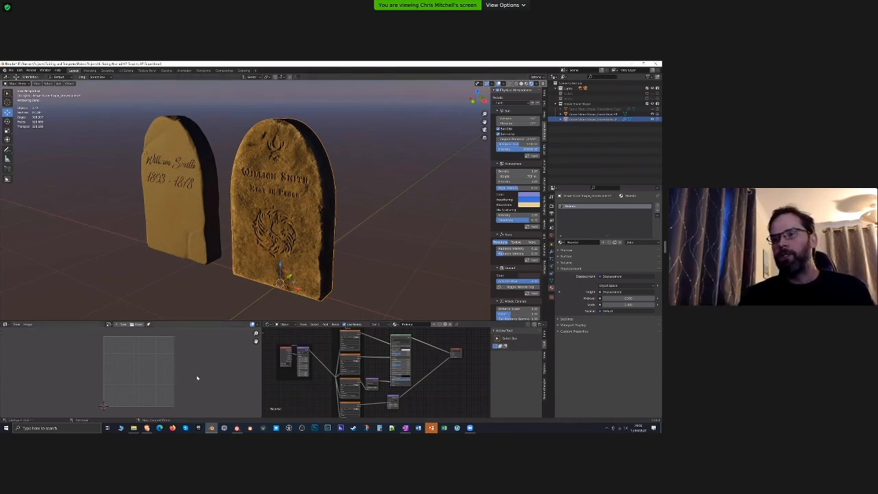
Switch back to Substance Painter and close the texture export dialog
left_click(236, 428)
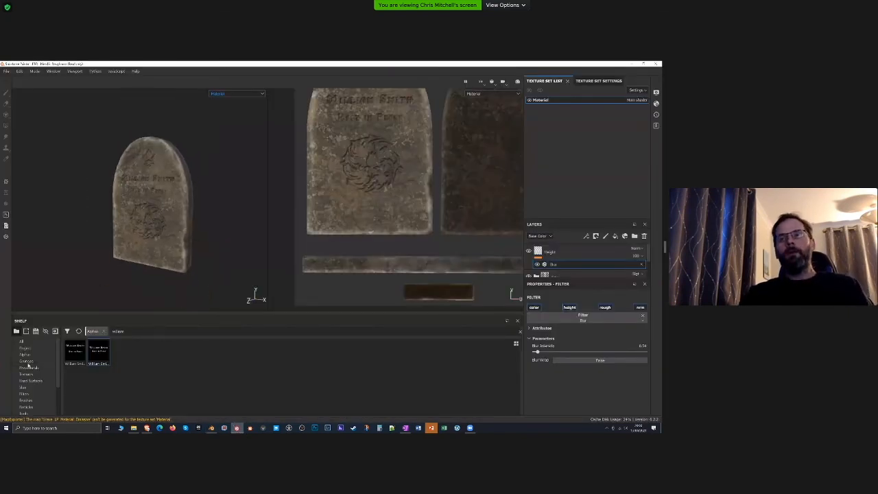
left_click(32, 355)
left_click_drag(114, 274, 101, 333, "alt")
scroll(95, 240, "up", 4)
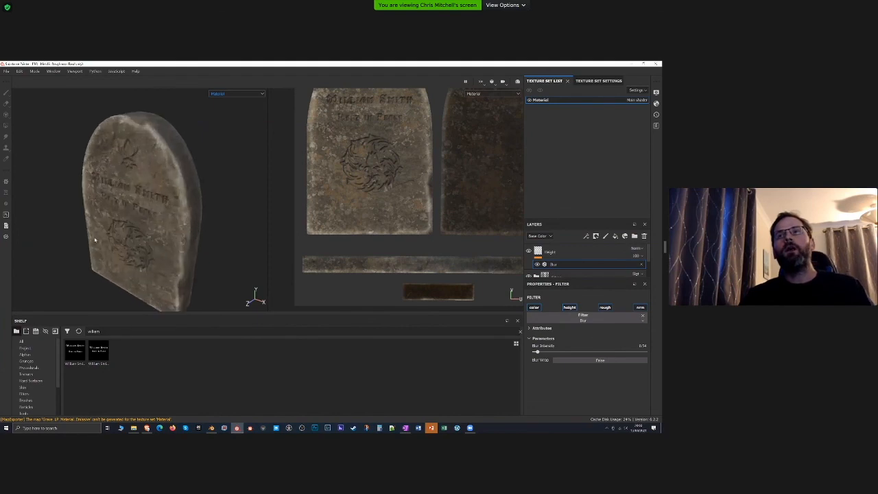
left_click_drag(94, 240, 124, 191, "alt")
scroll(118, 241, "down", 2)
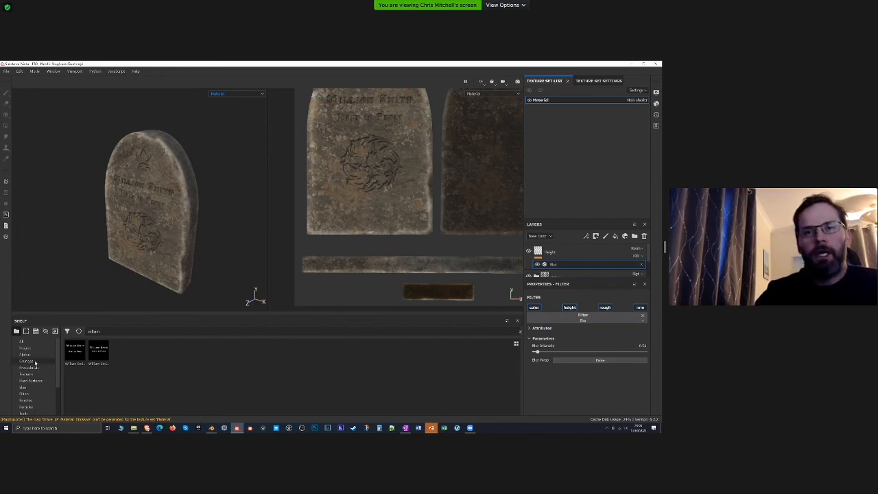
Search the smart materials for "wood", apply Wood Walnut Variation to the gravestone, and enlarge the layer list
scroll(34, 364, "down", 2)
left_click(29, 381)
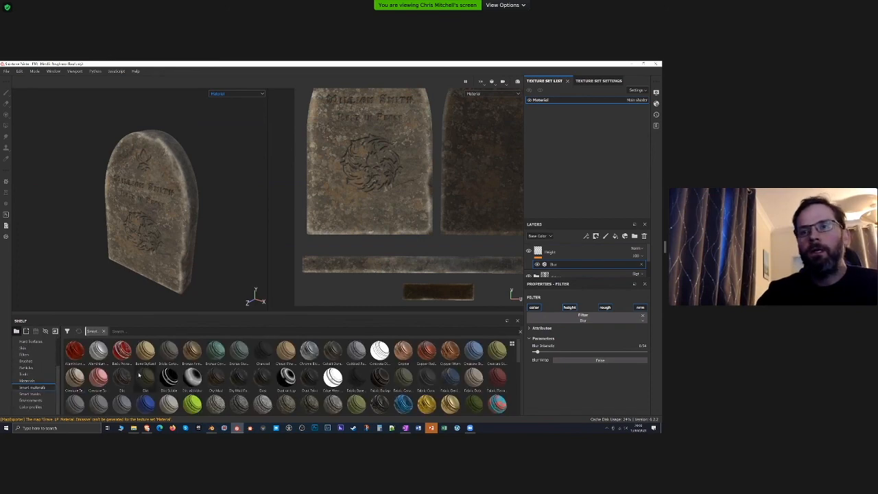
scroll(185, 379, "down", 3)
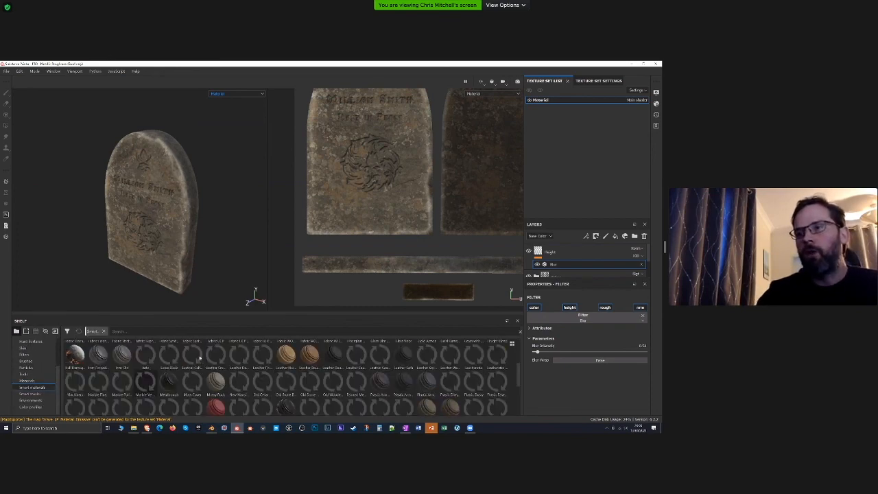
scroll(200, 357, "down", 3)
left_click(124, 332)
type("wood")
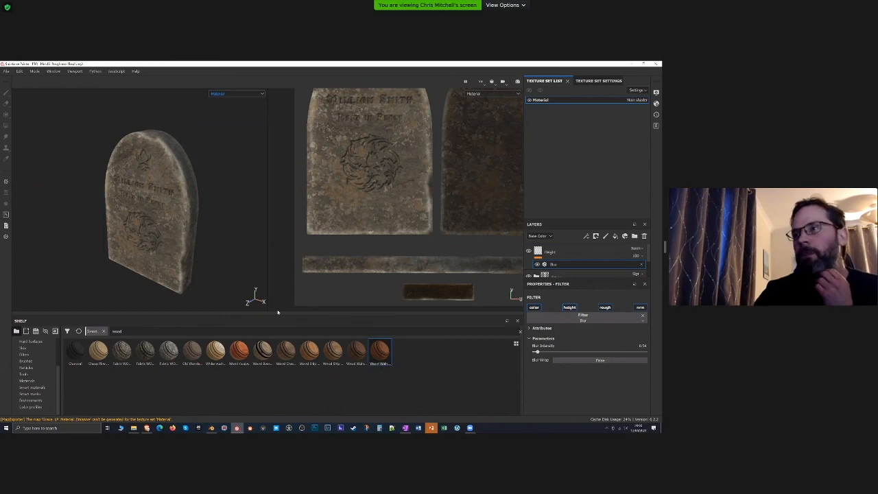
left_click_drag(113, 199, 142, 230)
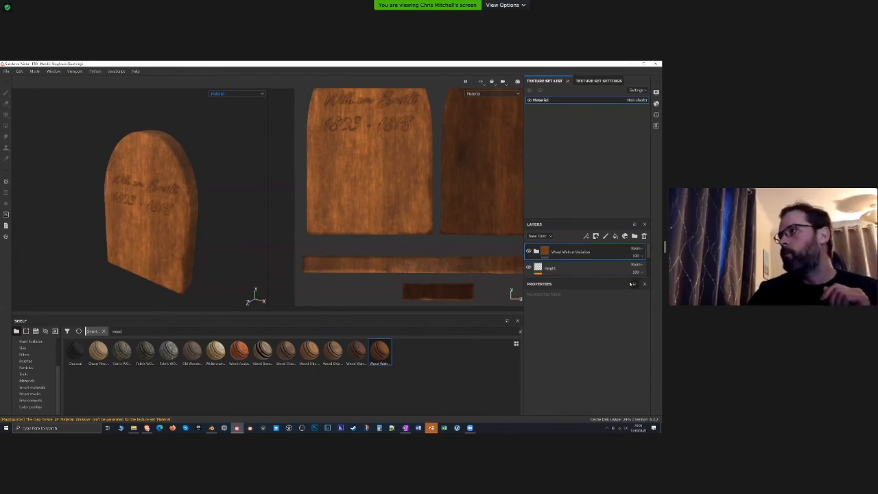
left_click_drag(626, 279, 619, 388)
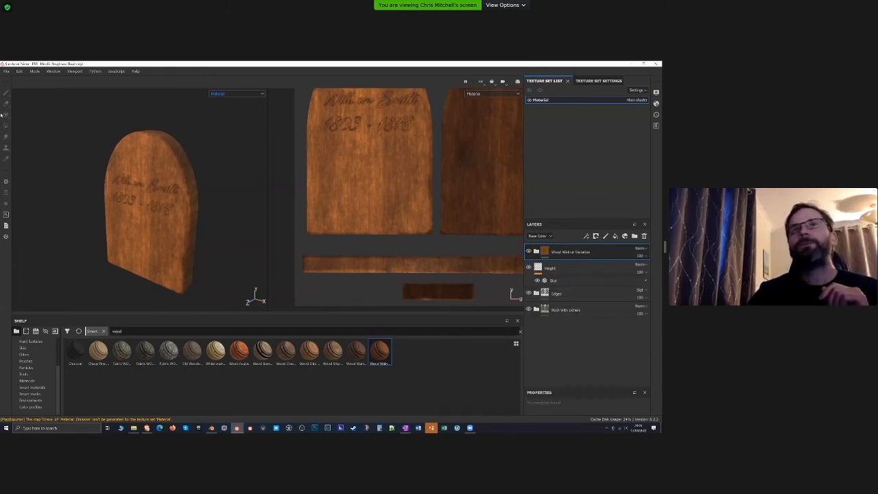
Export the wood textures to the Grave 6 folder as 8-bit PNG with the Cycles Blender template, and save the export settings
left_click(6, 71)
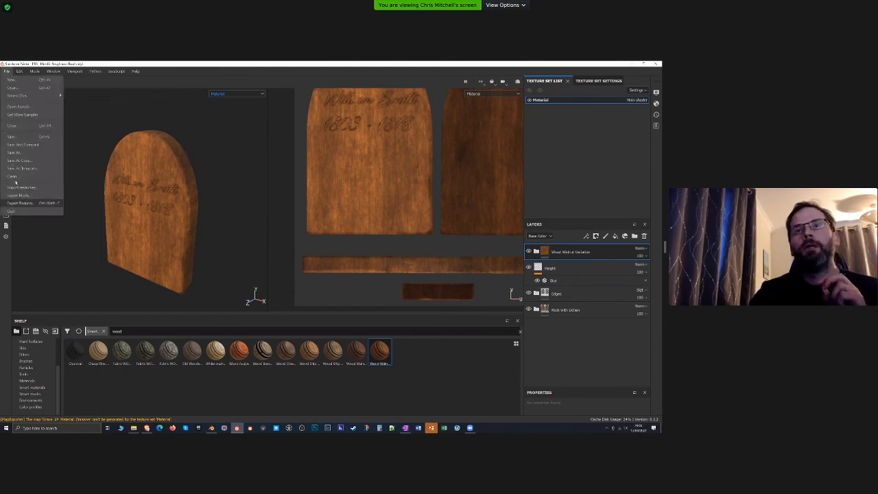
left_click(25, 204)
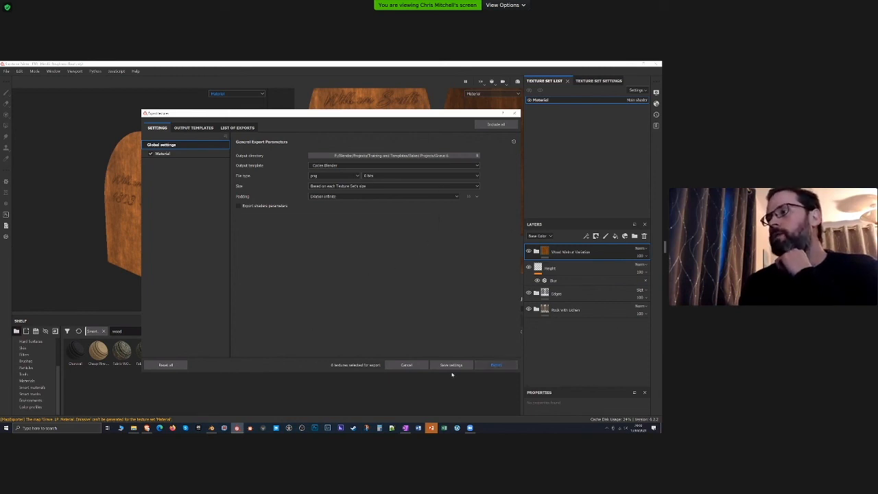
left_click(495, 364)
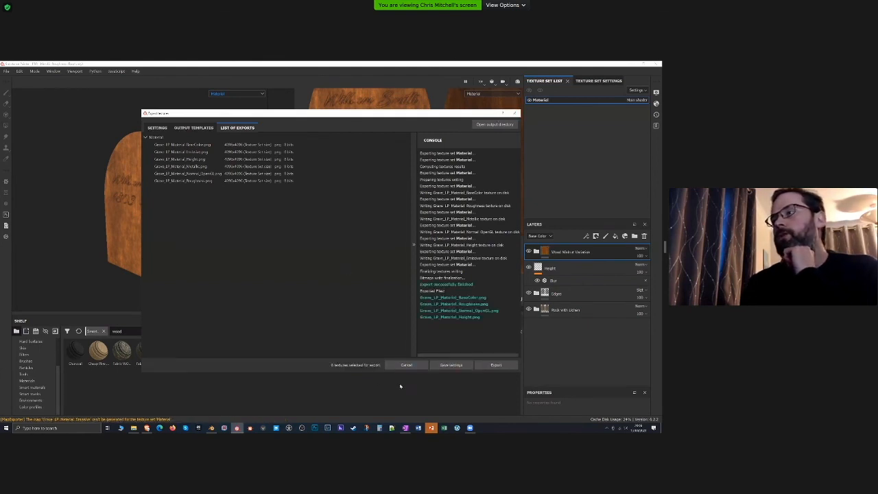
left_click(452, 365)
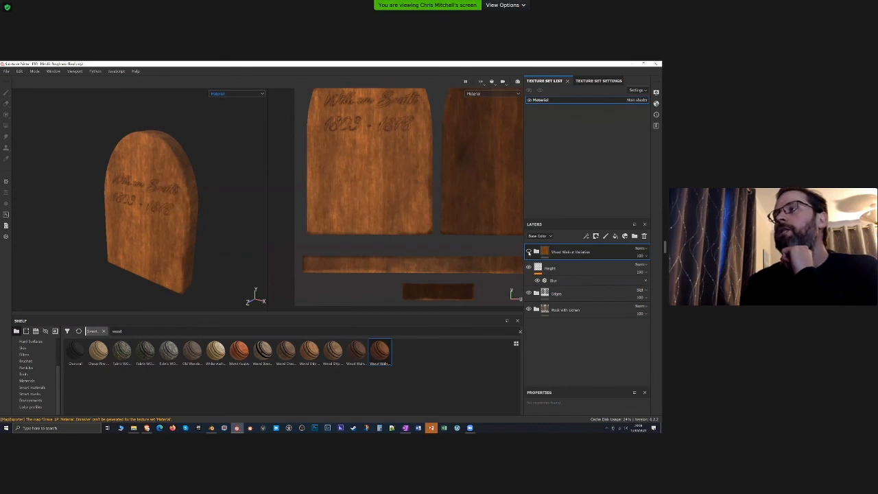
Toggle the Wood Walnut Variation layer group to compare it with the stone material, leaving it hidden
left_click(529, 251)
mouse_move(132, 238)
left_mouse_down("alt")
mouse_move(139, 245)
mouse_move(135, 235)
left_mouse_up("alt")
left_click(530, 252)
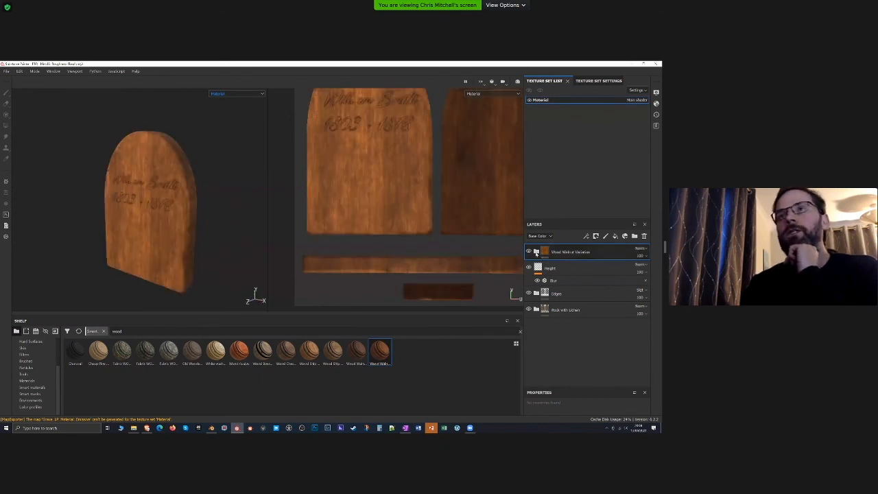
left_click(529, 252)
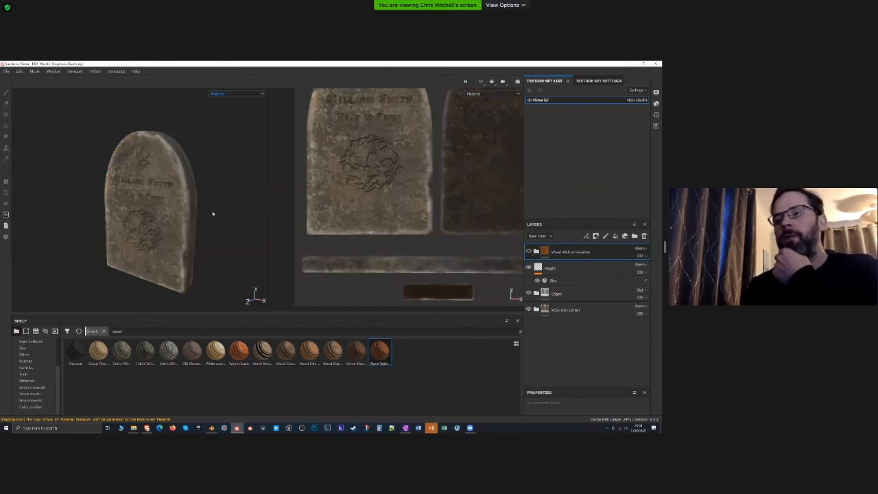
Switch to Blender, refresh the viewport by going to solid shading and back to rendered, and check the low-poly gravestone with nothing selected
left_click(211, 427)
middle_click_drag(318, 209, 349, 203)
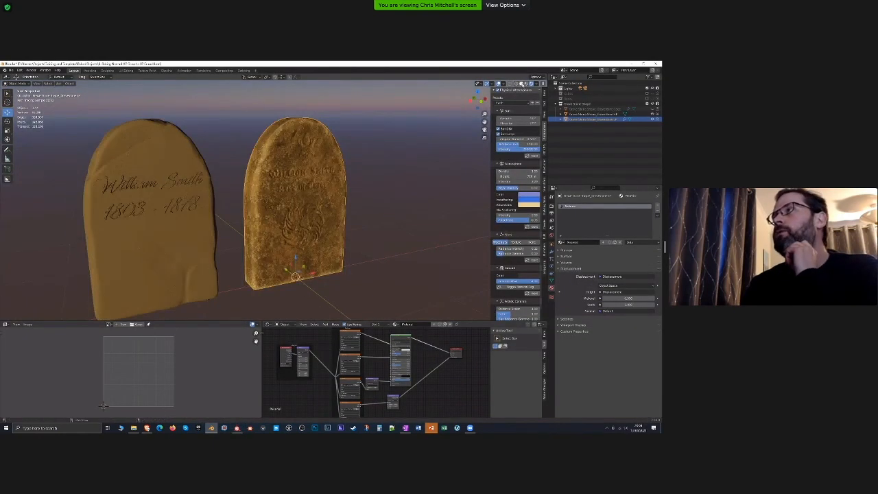
left_click(521, 83)
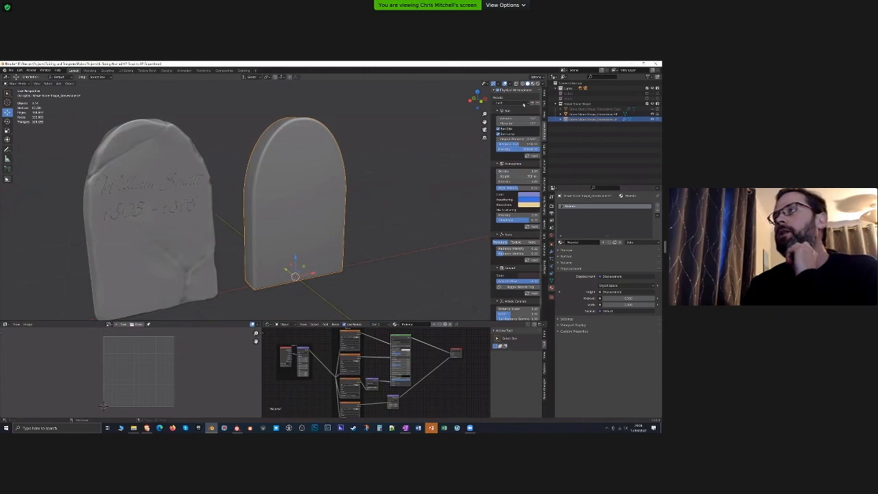
left_click(536, 83)
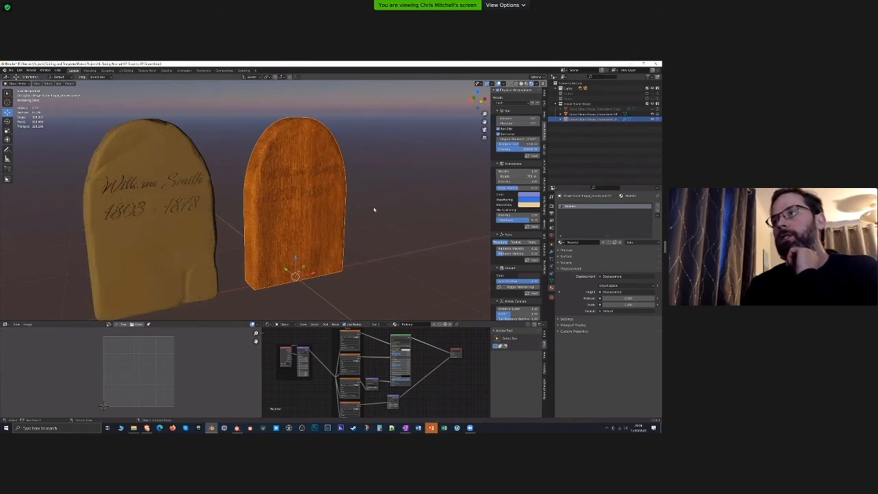
key("alt+a")
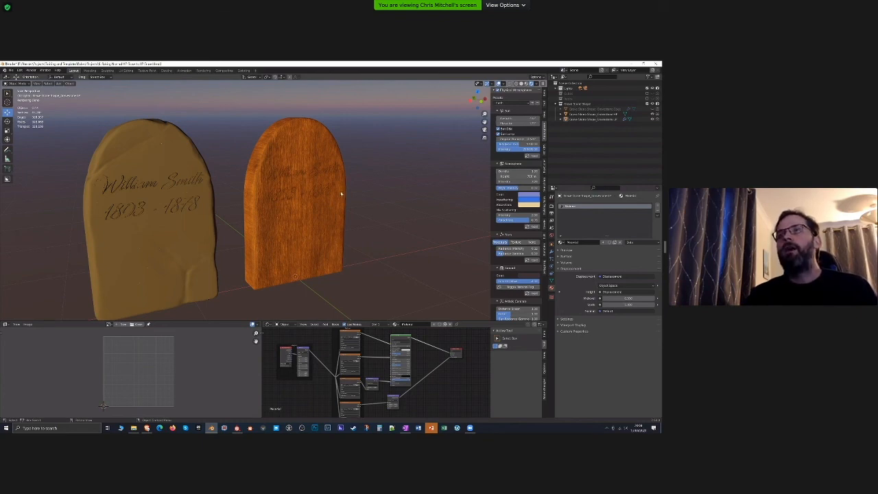
Display both gravestones in solid shading and compare the plain low-poly geometry with the sculpted high-poly one from another angle
left_click(515, 85)
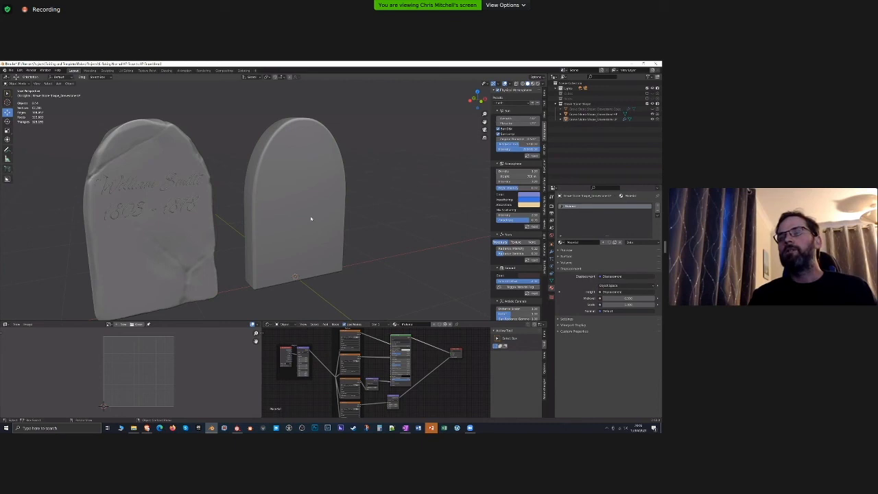
left_click(311, 219)
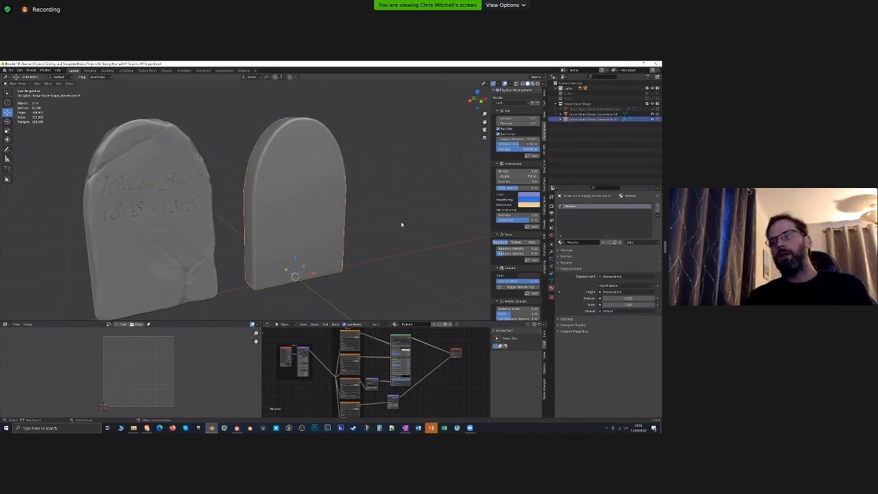
middle_click_drag(401, 224, 362, 228)
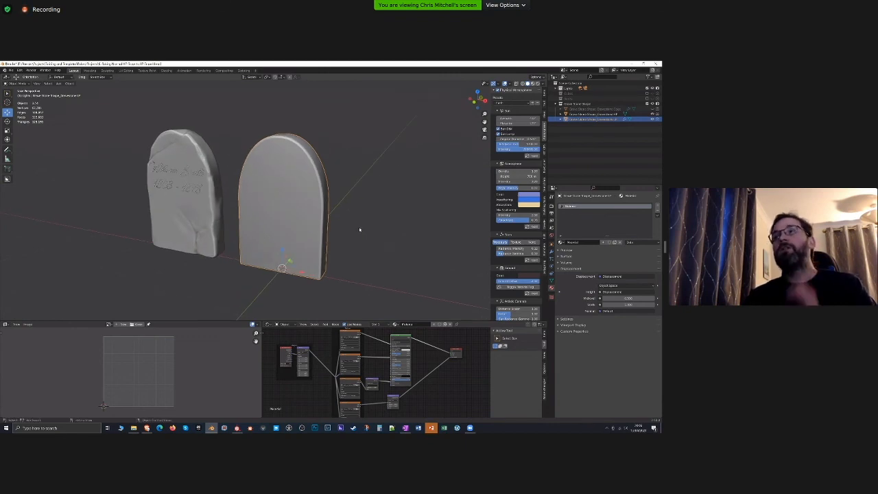
middle_click_drag(362, 246, 350, 240, "shift")
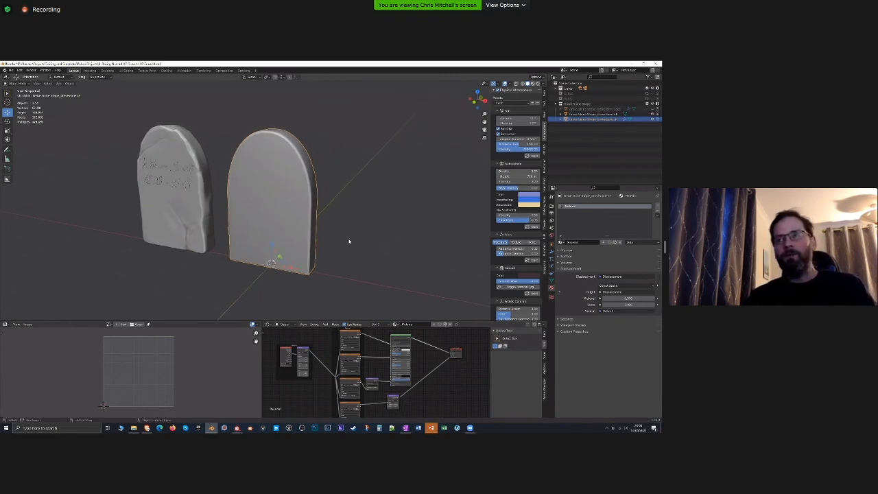
left_click(348, 244)
scroll(345, 249, "up", 1)
scroll(346, 249, "up", 2)
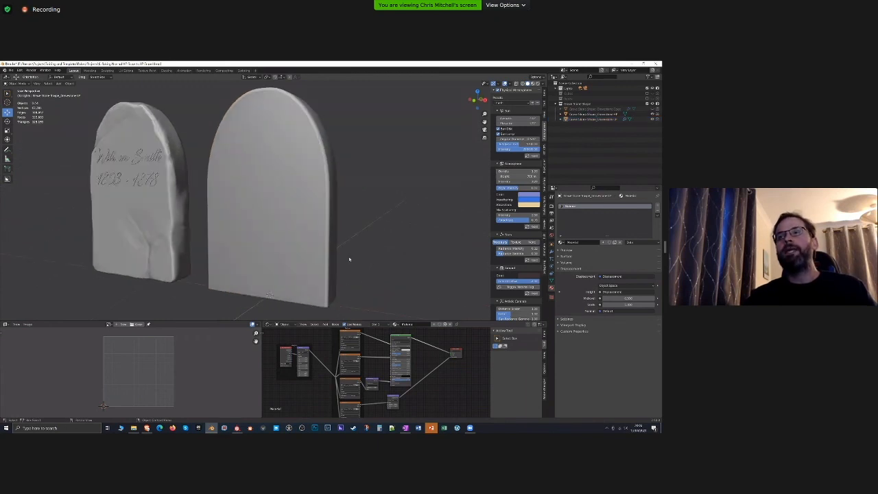
scroll(348, 209, "down", 1)
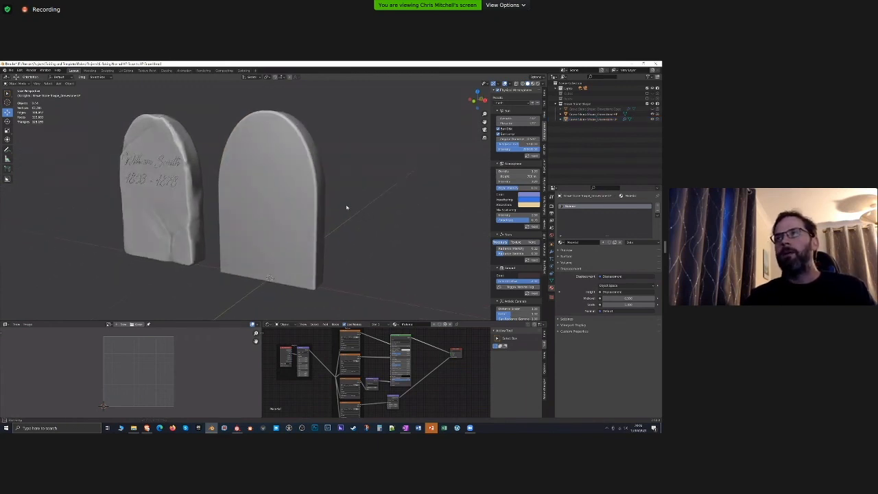